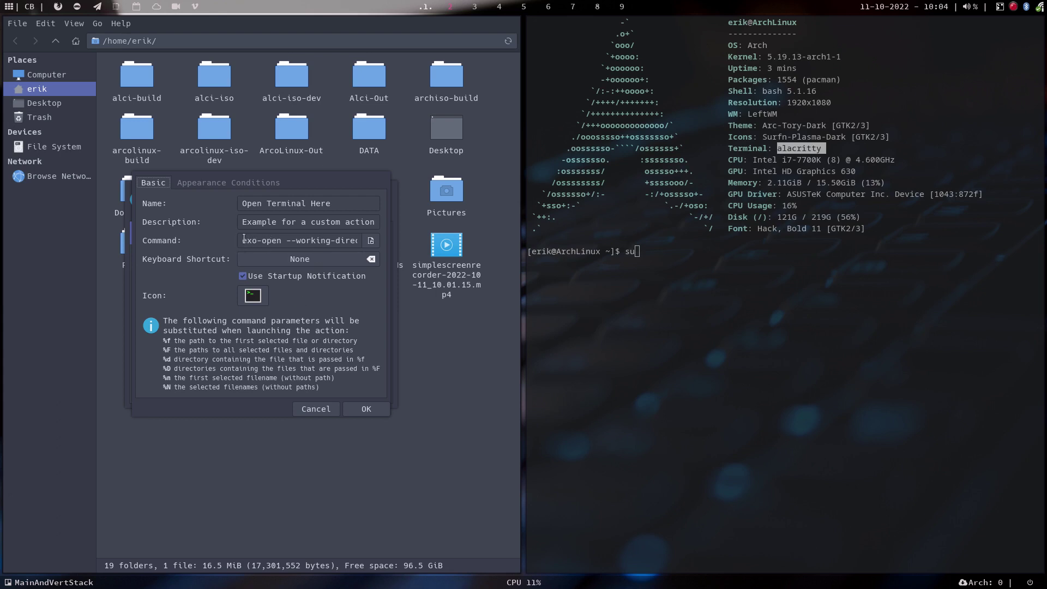
Rewrite the Open Terminal Here command to start with 'alacritty' and save the action.
left_click(349, 237)
left_click_drag(349, 237, 239, 240)
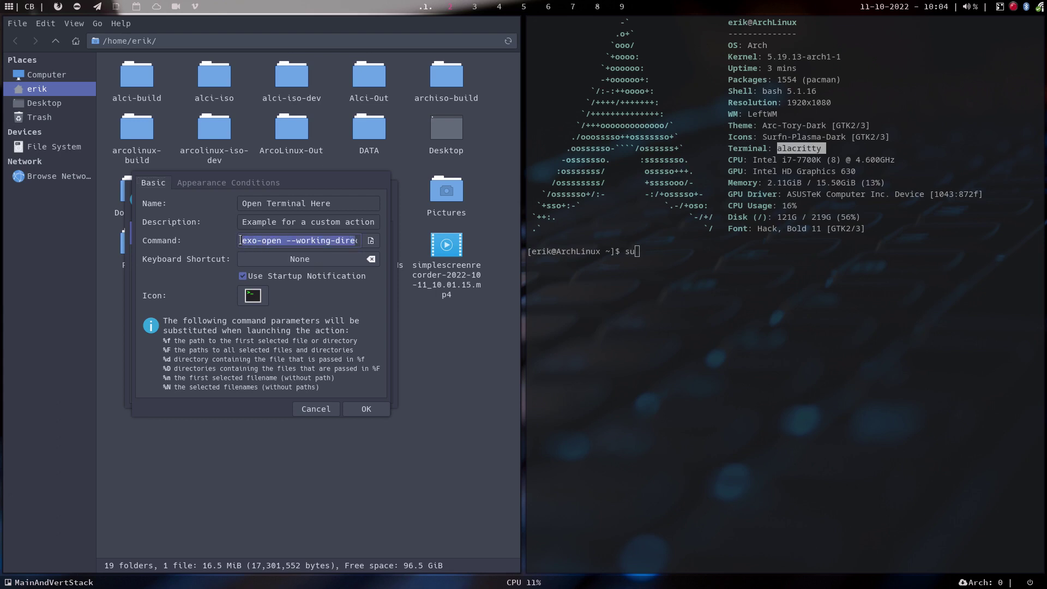
key("BackSpace")
key("Delete")
key("Delete")
key("Delete")
key("Delete")
key("Delete")
key("Delete")
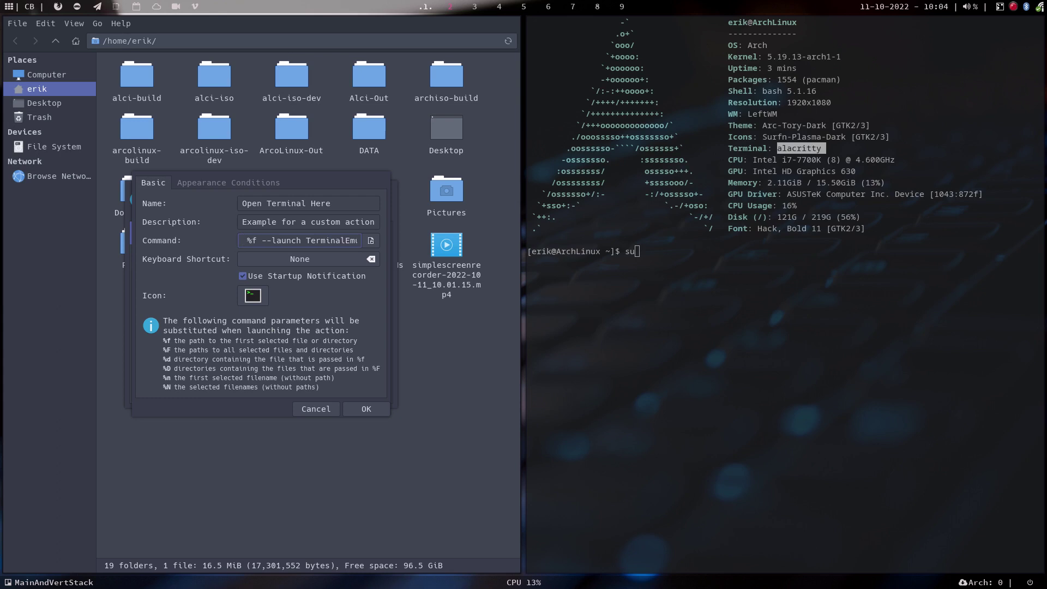
type("alacritty")
key("Right")
key("Delete")
key("Delete")
key("Delete")
key("Delete")
key("Delete")
key("Delete")
key("Delete")
key("Delete")
key("Delete")
key("Delete")
key("Delete")
key("Delete")
key("Delete")
key("Delete")
key("Delete")
key("Delete")
key("Delete")
key("Delete")
key("Delete")
key("Delete")
left_click(364, 410)
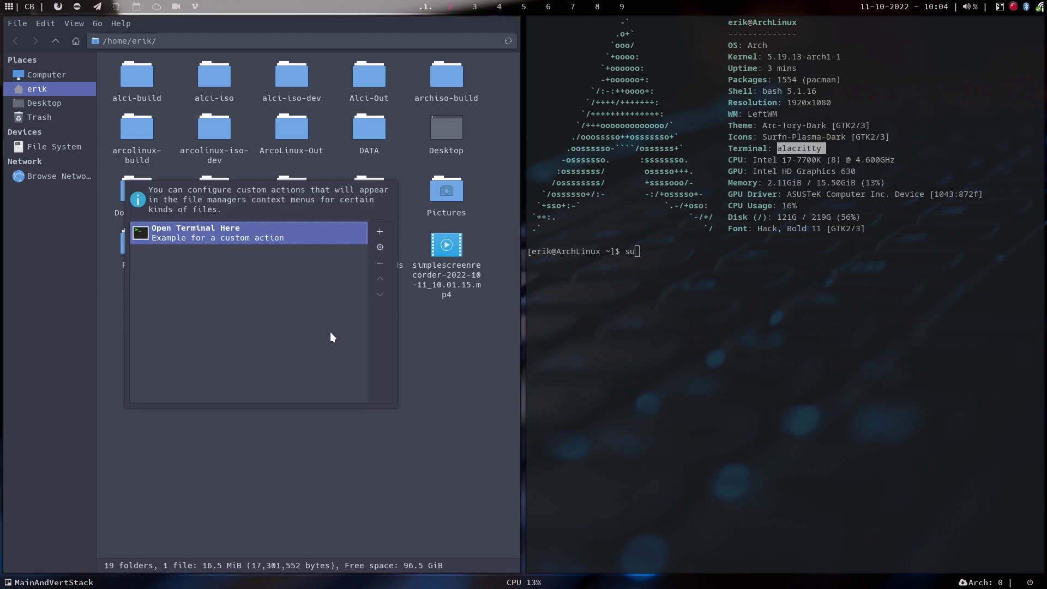
key("Escape")
Close the open terminal and test Open Terminal Here in the current folder.
right_click(723, 320)
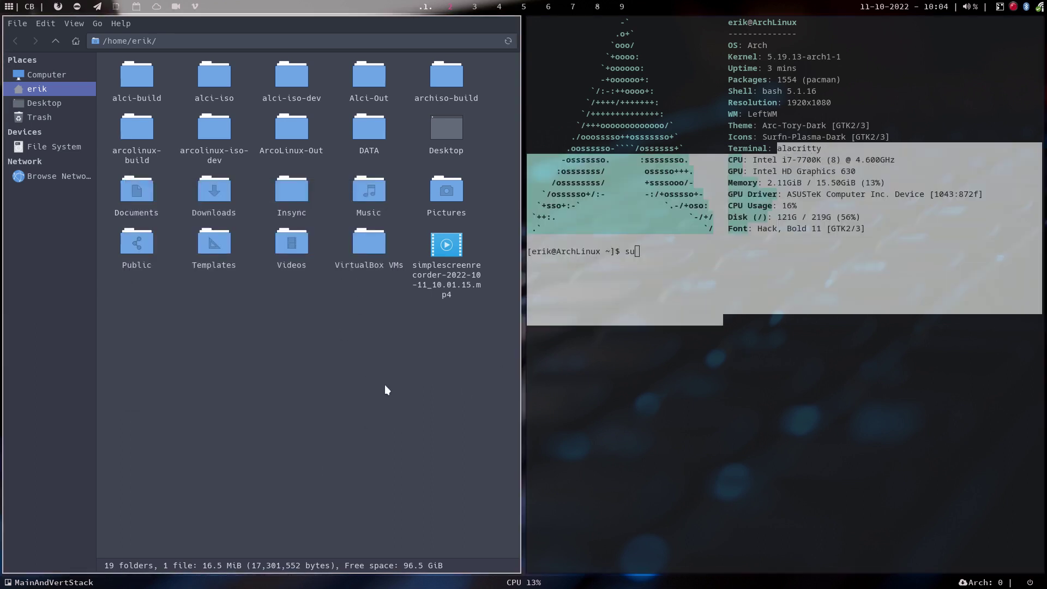
key("super+q")
right_click(303, 262)
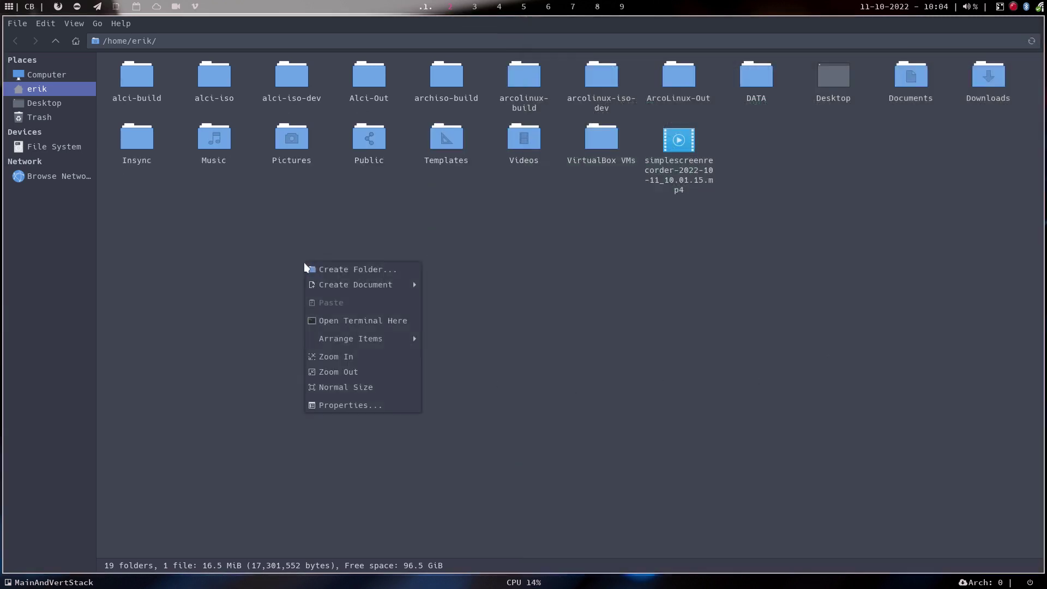
left_click(379, 321)
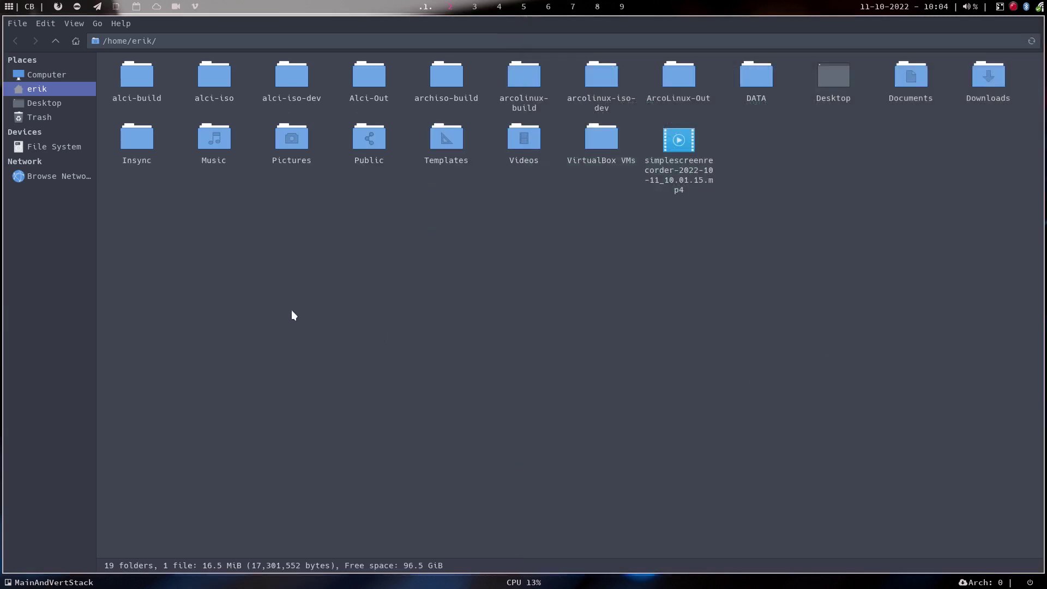
Remove the trailing %f so the action's command is just 'alacritty', and save it.
left_click(51, 24)
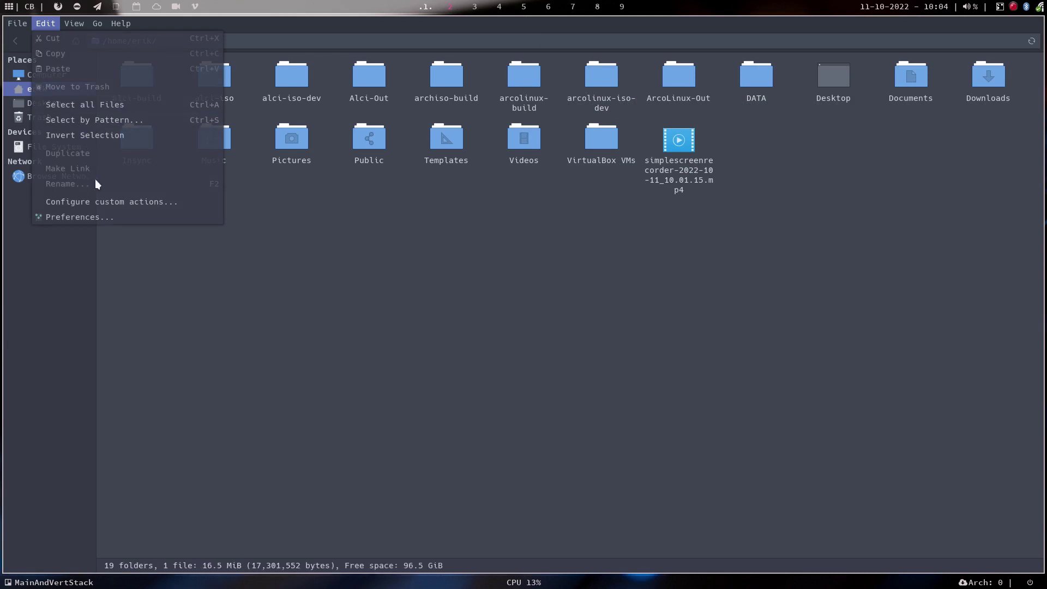
left_click(107, 204)
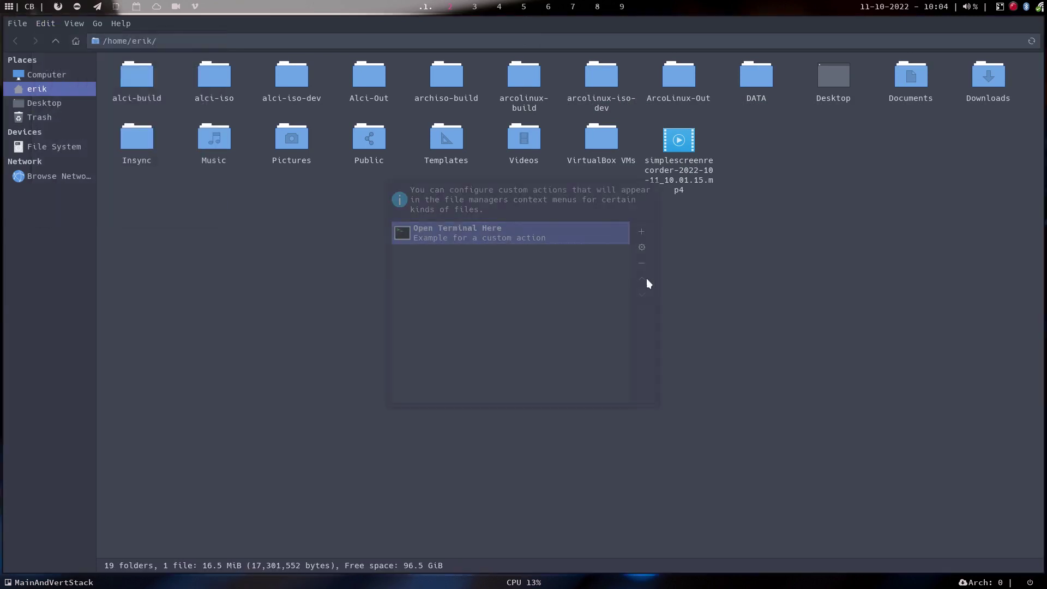
left_click(641, 248)
left_click(567, 240)
key("BackSpace")
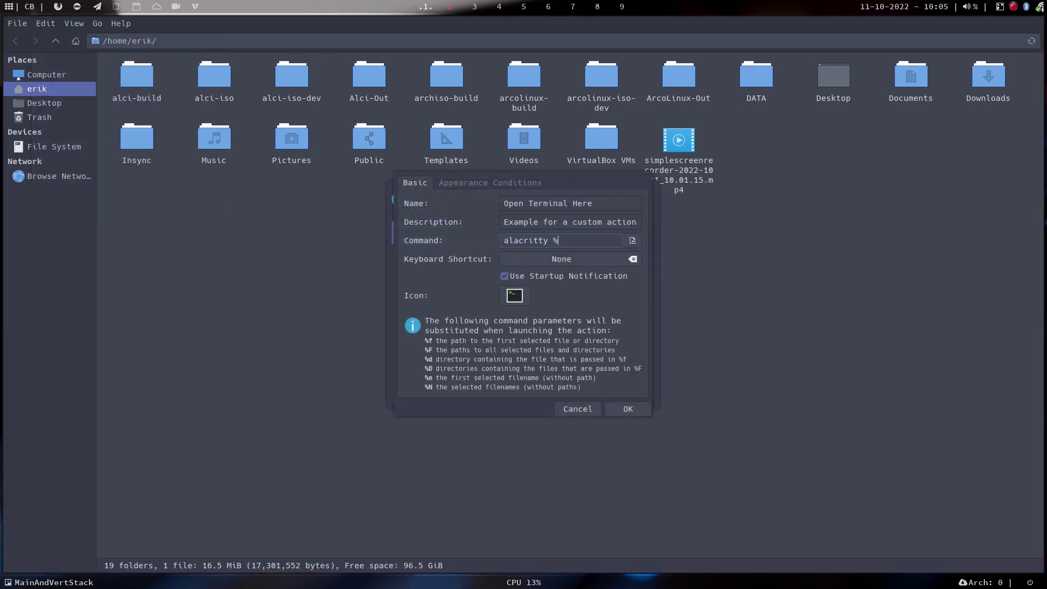
key("BackSpace")
key("BackSpace")
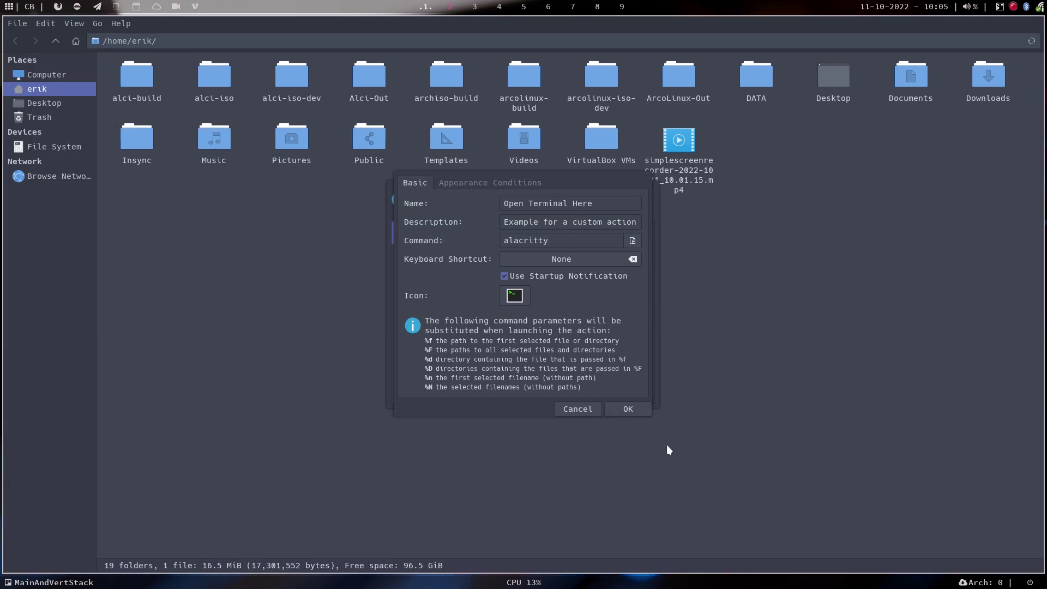
left_click(635, 407)
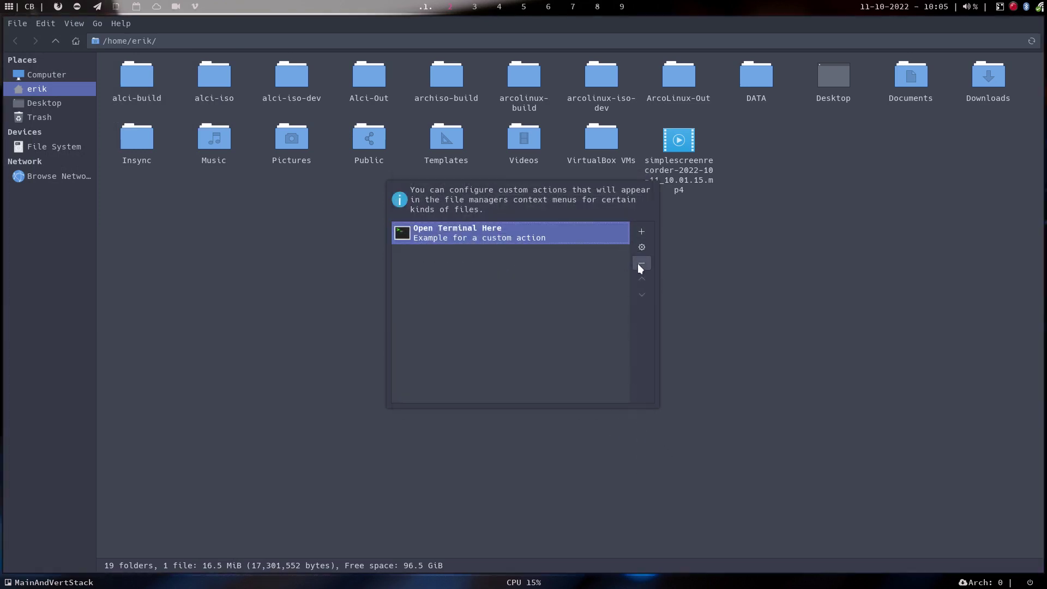
key("Escape")
Test Open Terminal Here in the home and Music folders, then close both terminals.
right_click(363, 247)
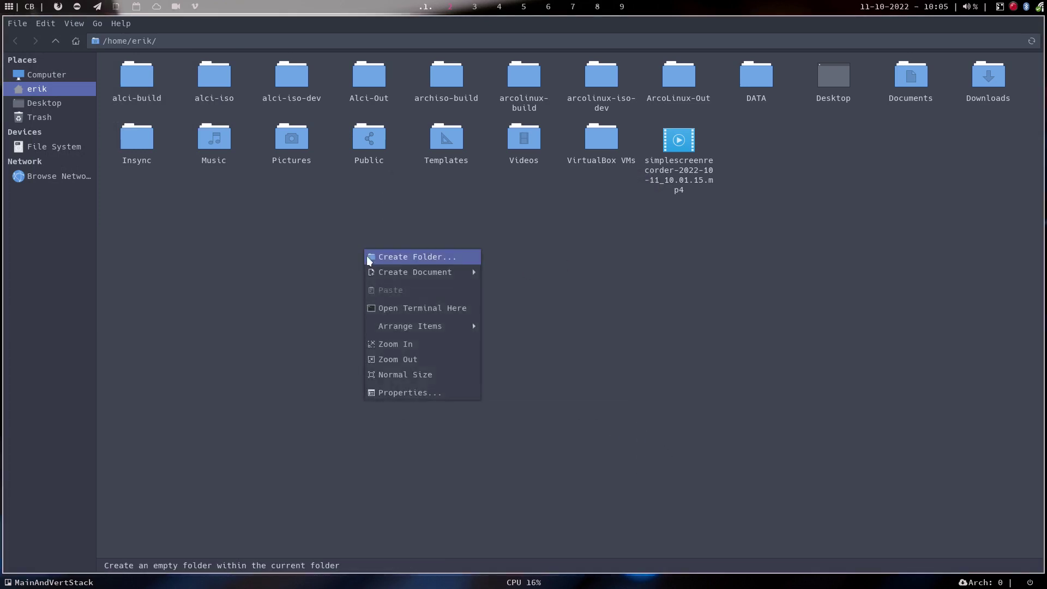
left_click(433, 306)
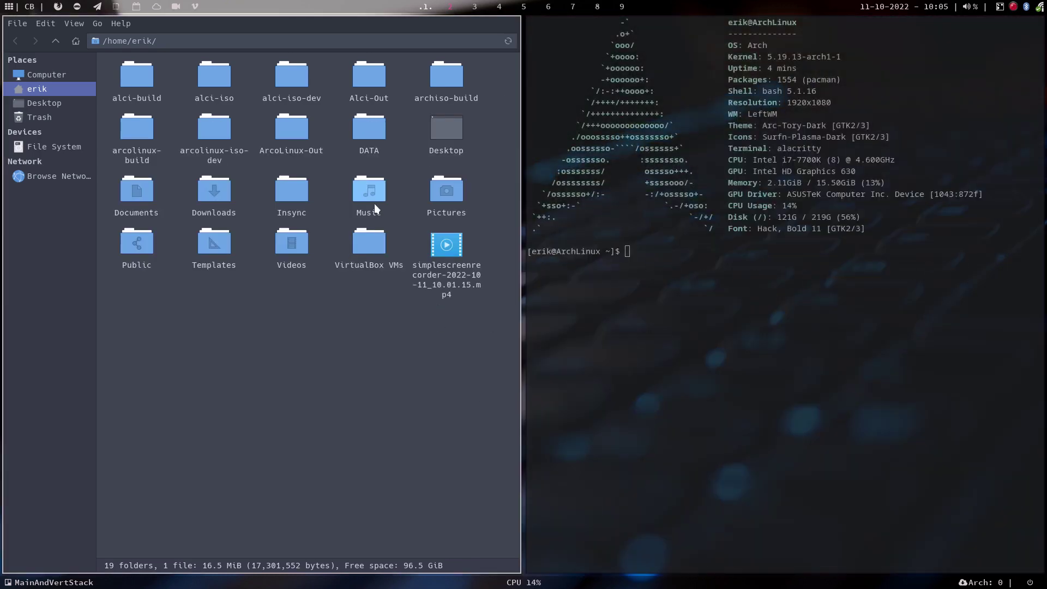
double_click(372, 197)
right_click(391, 262)
left_click(450, 318)
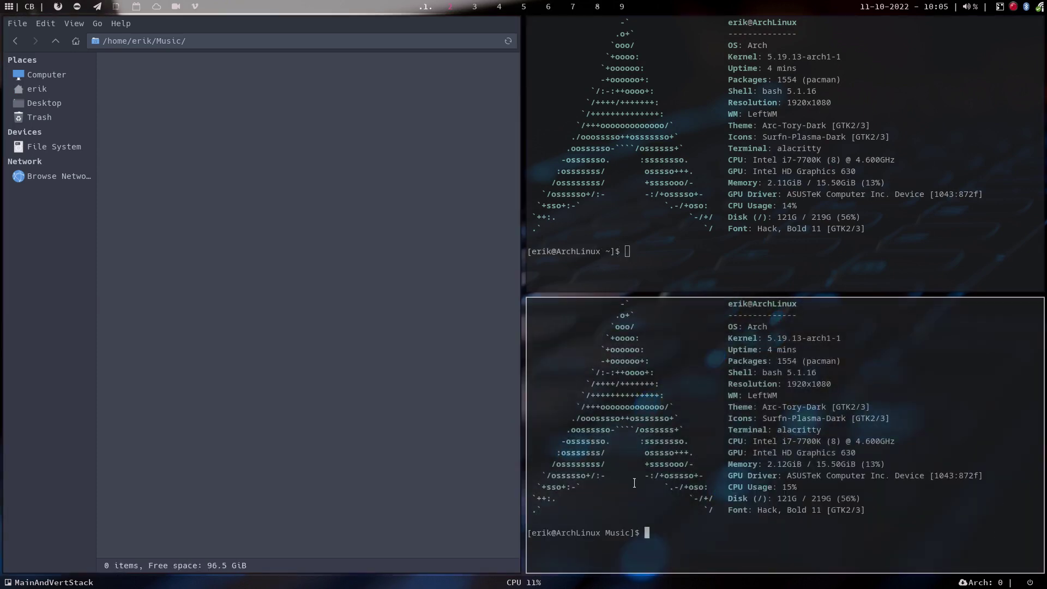
left_click_drag(607, 531, 643, 528)
key("super+shift+q")
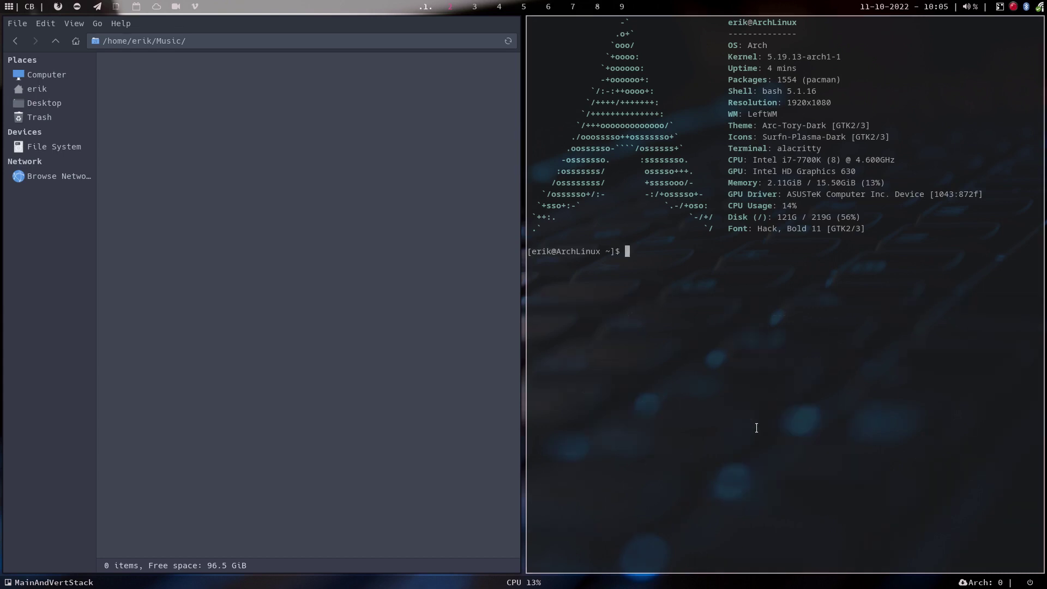
key("super+shift+q")
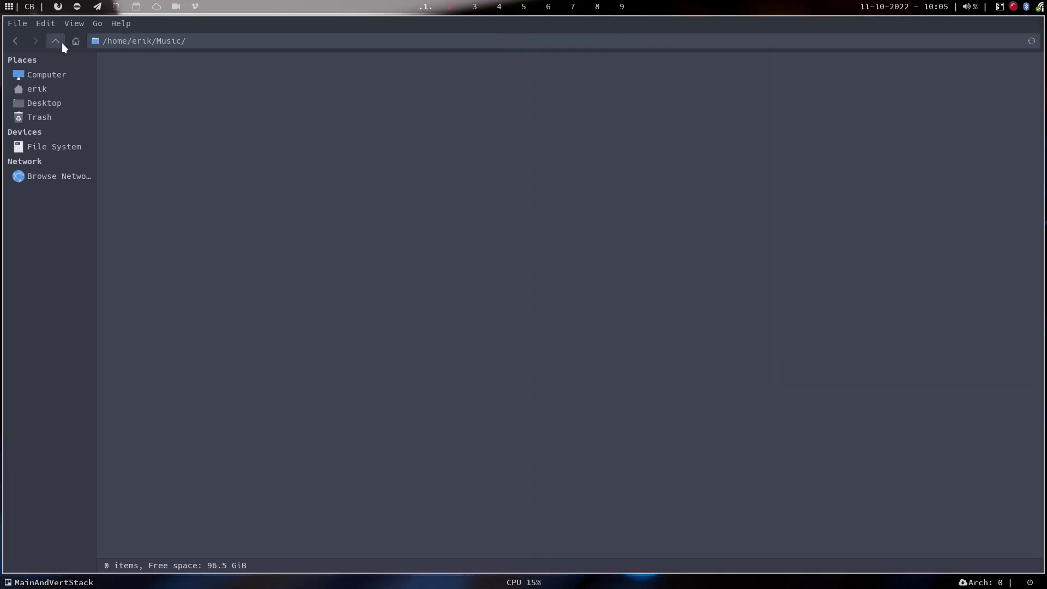
Go back to the home folder and open a terminal there.
left_click(61, 43)
right_click(263, 252)
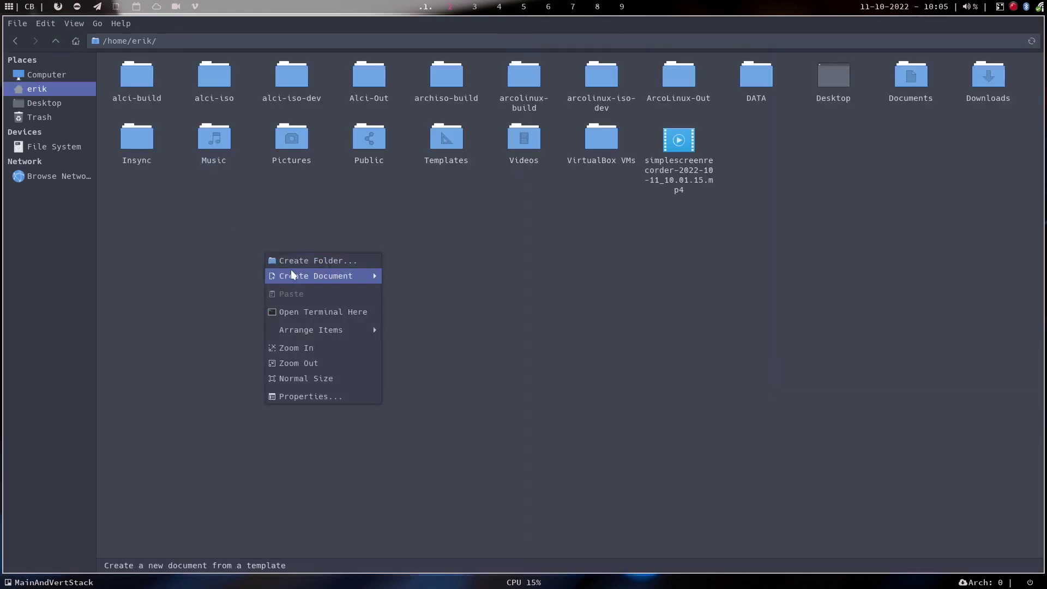
left_click(336, 312)
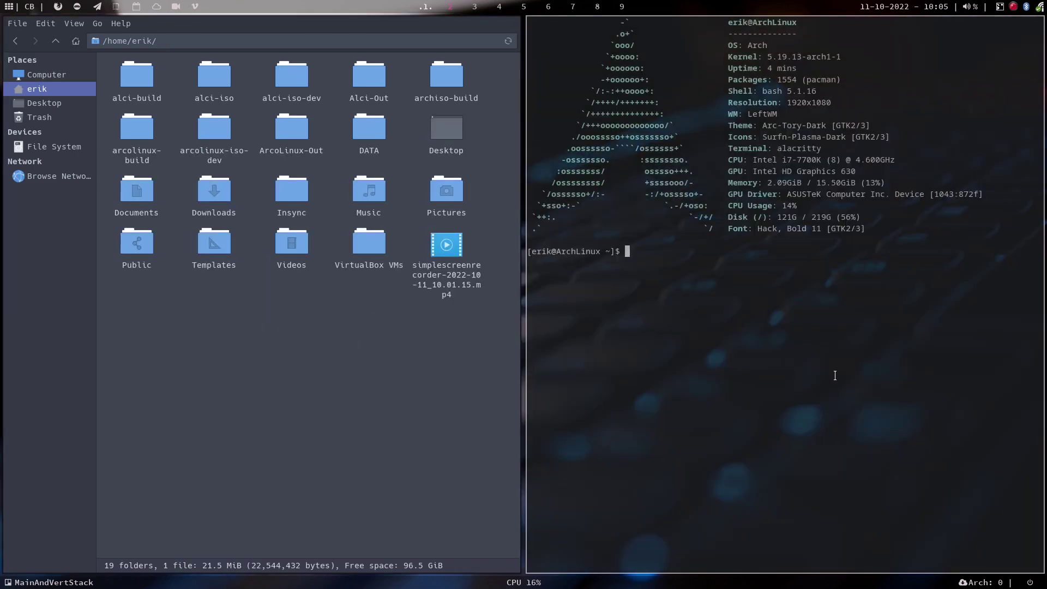
Run 'git clone' on the pasted carli-11 repository URL, then close the terminal.
type("https://github.com/arcolinuxiso/carli-11.git")
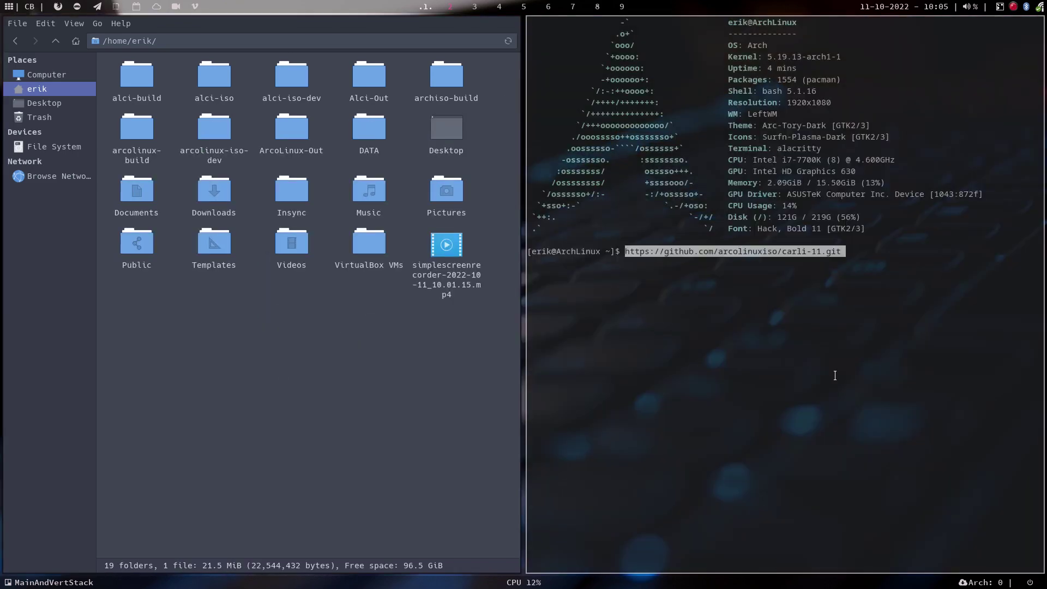
key("Left")
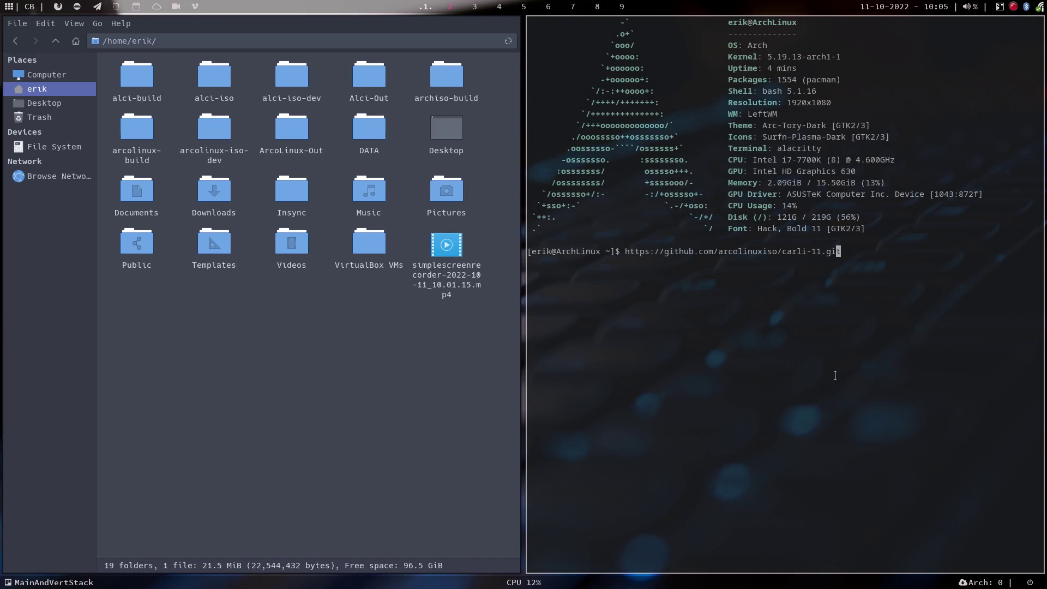
key("Home")
type("git clone")
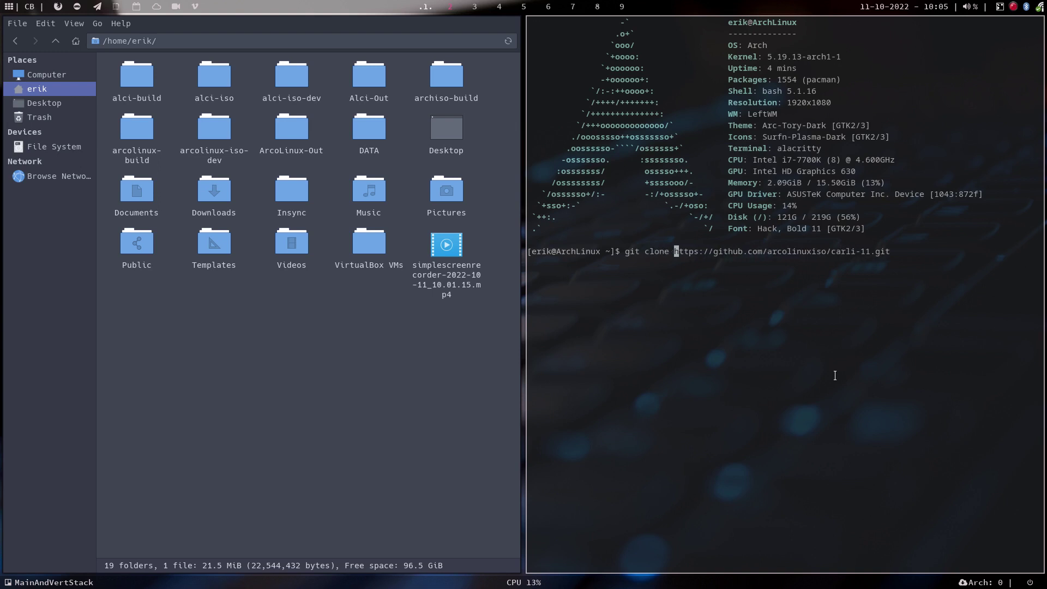
key("Return")
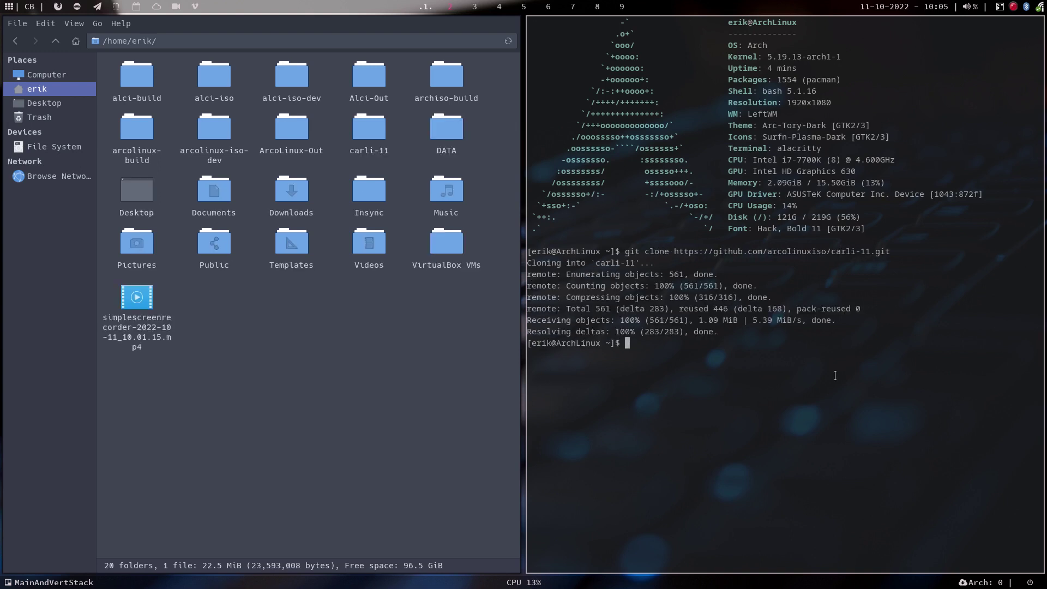
key("super+q")
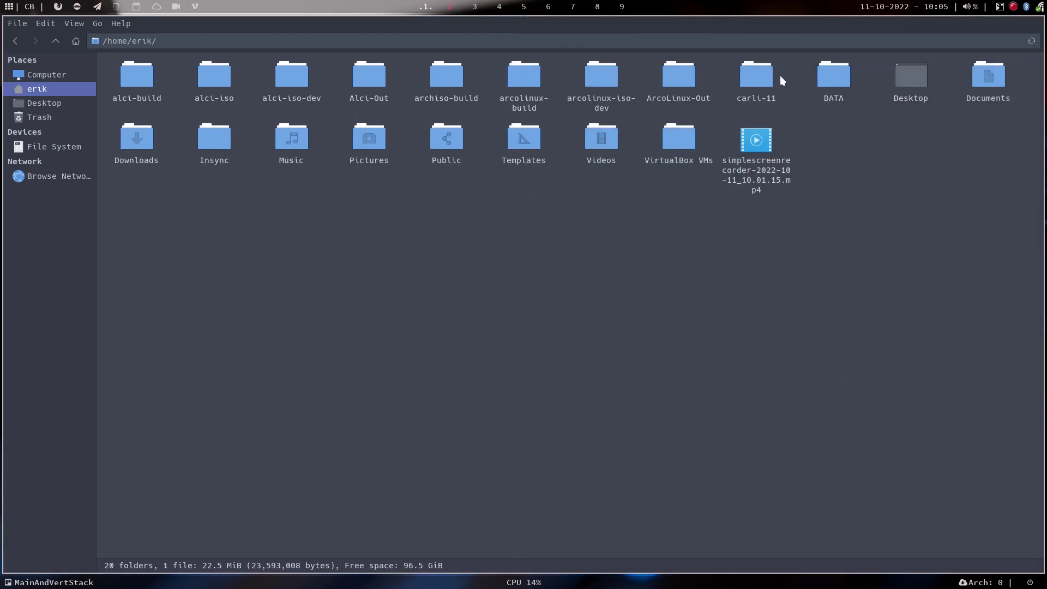
Browse the cloned carli-11 folder and open a new terminal beside it.
double_click(762, 80)
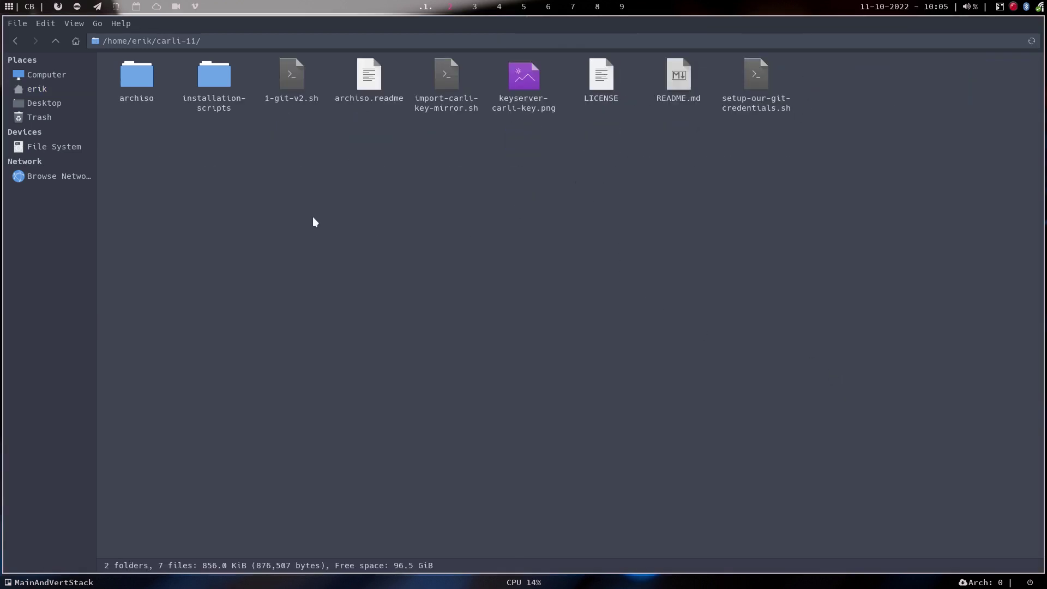
left_click_drag(136, 181, 909, 44)
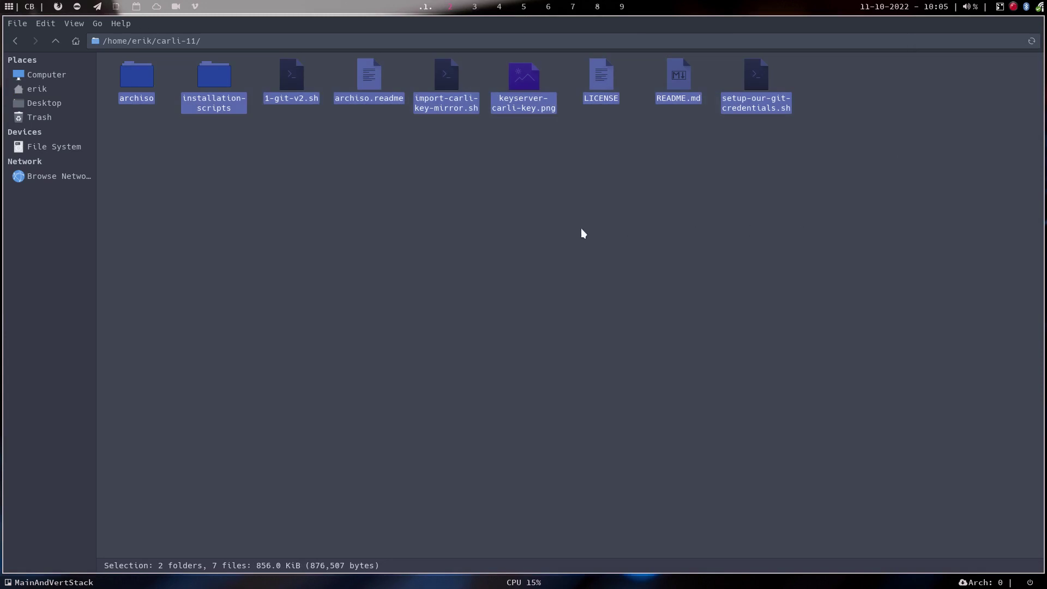
left_click(502, 221)
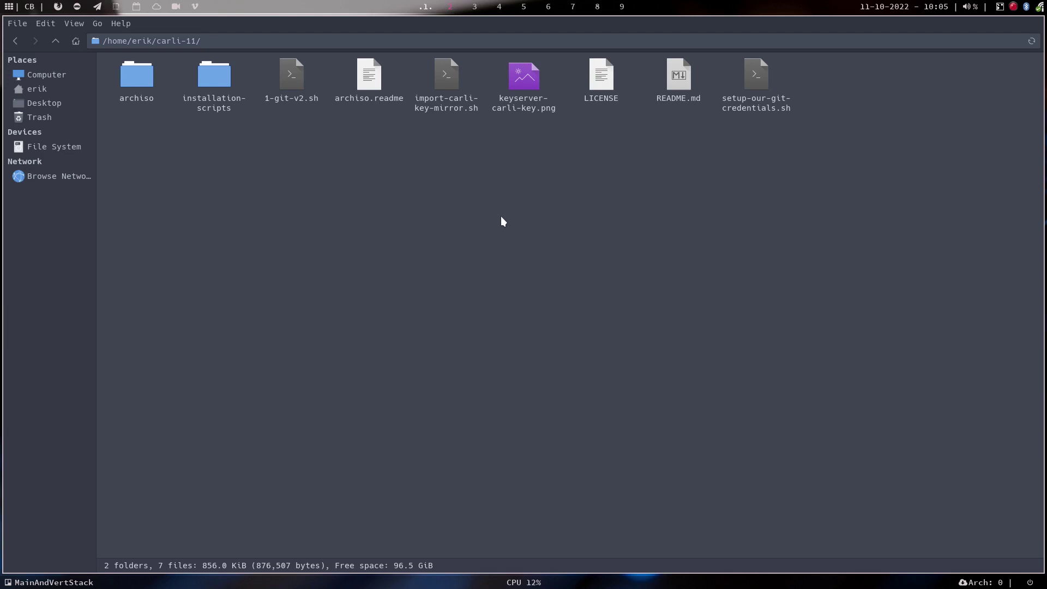
key("super+Return")
Run 'sudo pacman -S archlinux-keyring', enter the password and confirm the reinstall.
type("sudo com")
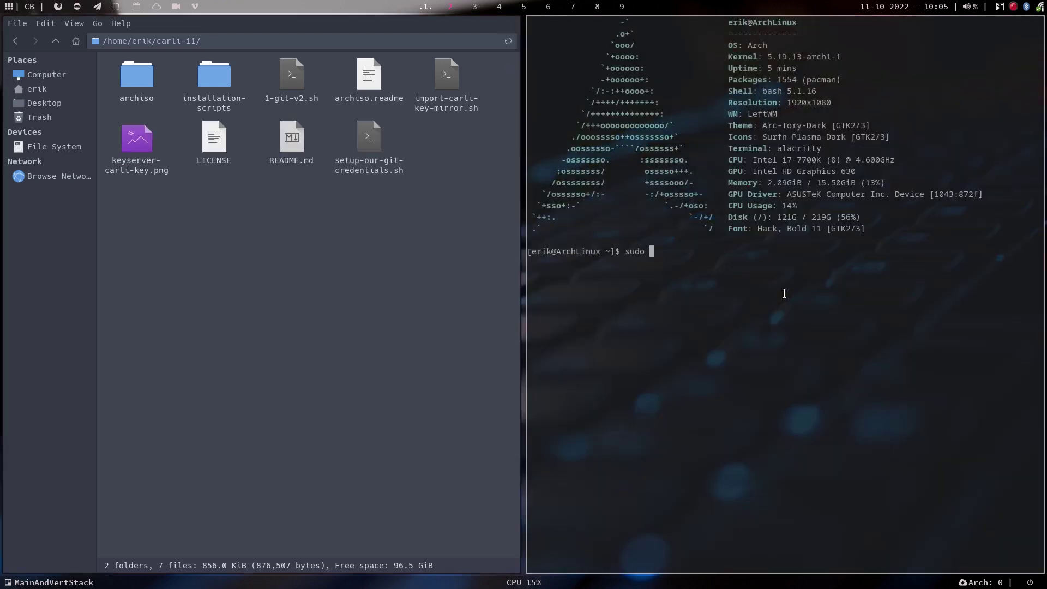
key("BackSpace")
key("BackSpace")
key("BackSpace")
type("pacman -S archlinux-keyring")
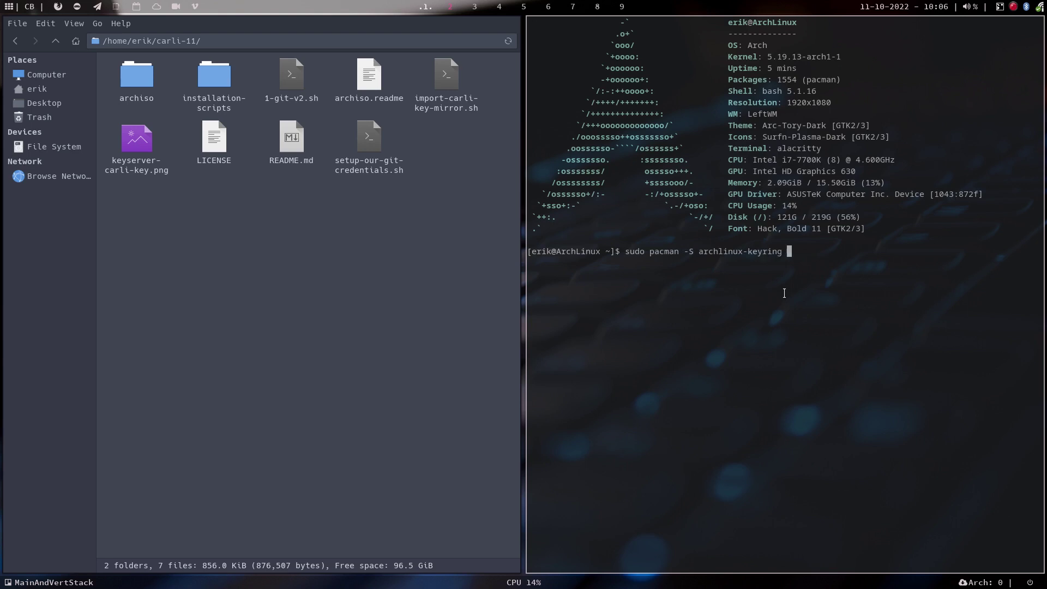
key("Return")
key("Return")
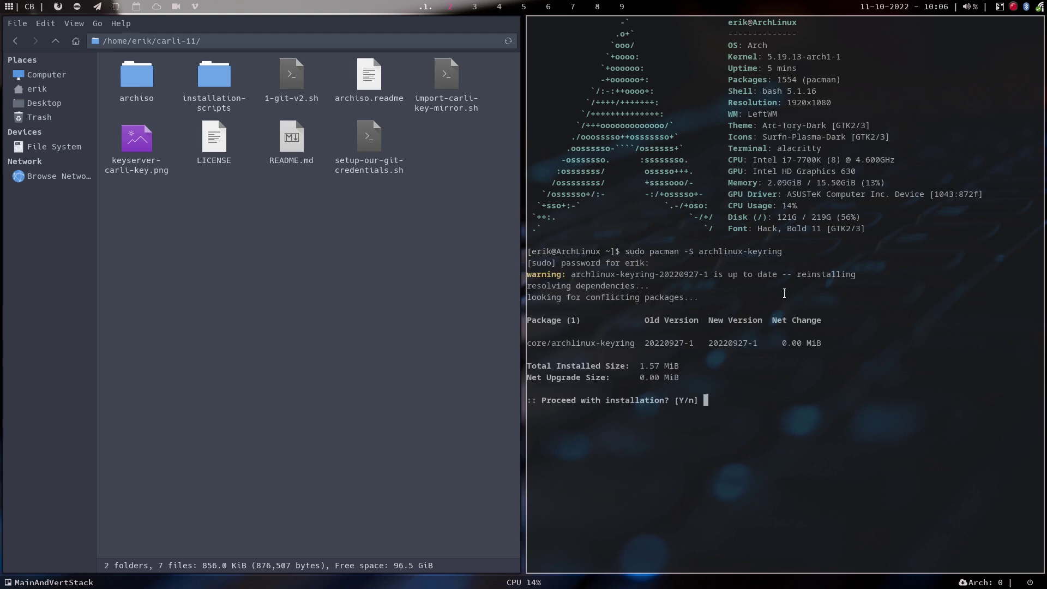
key("Return")
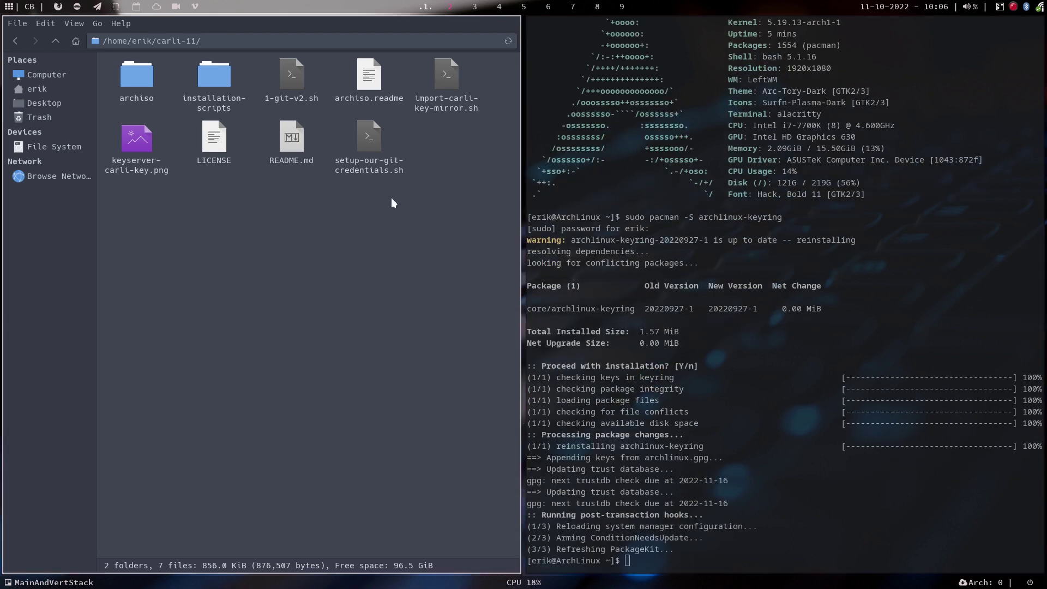
left_click(437, 84)
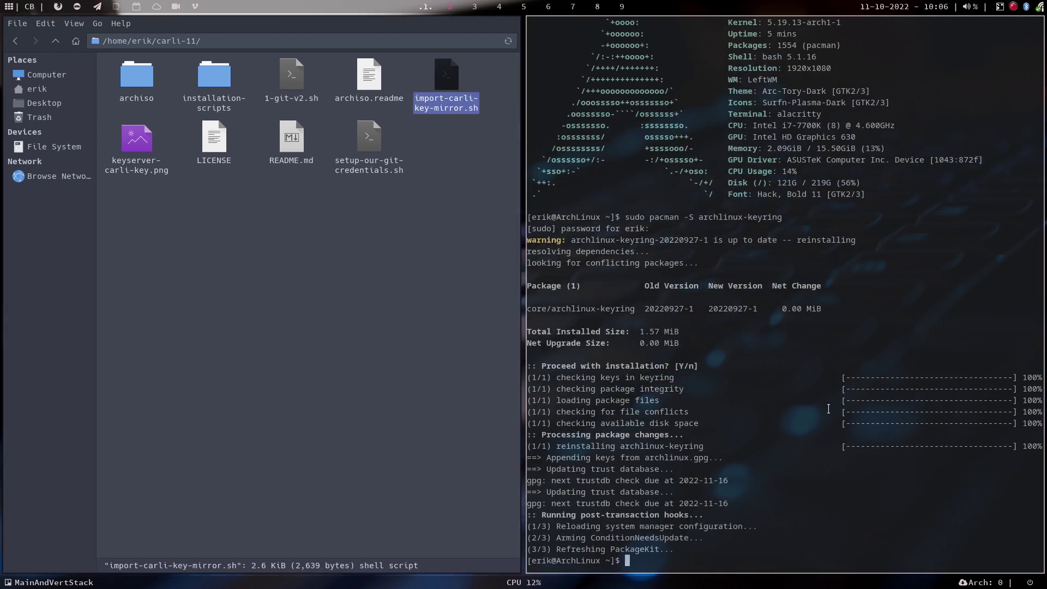
View keyserver-carli-key.png enlarged, close it, then open import-carli-key-mirror.sh to read.
key("super+shift+q")
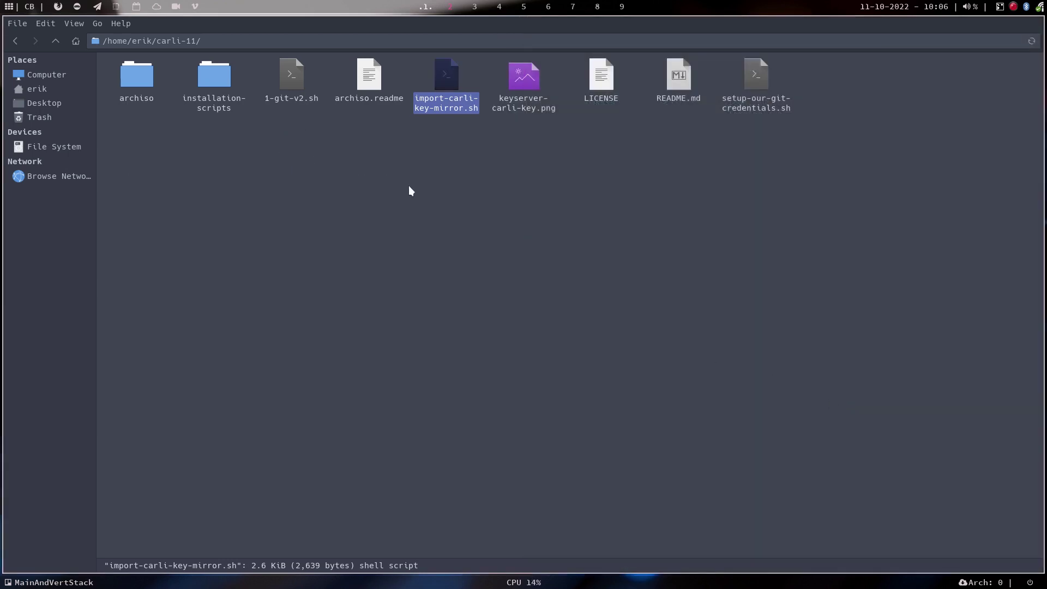
key("Left")
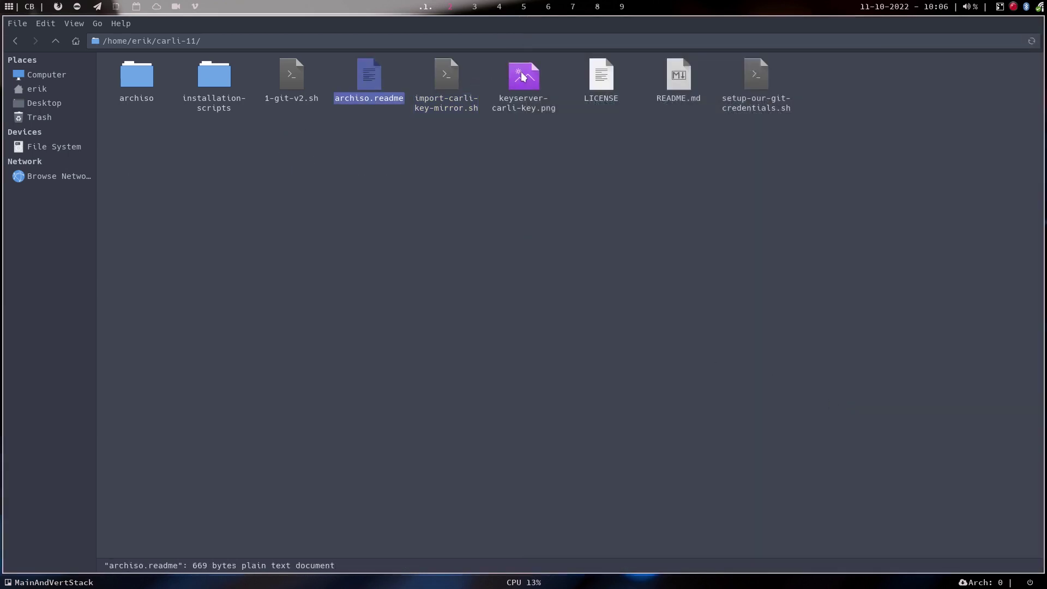
double_click(522, 76)
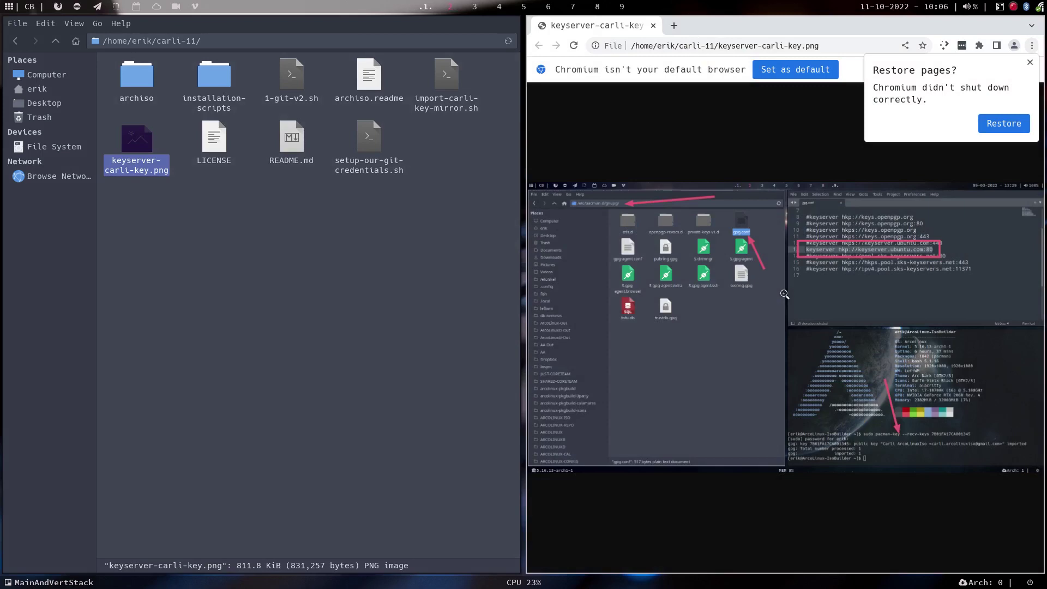
key("ctrl+plus")
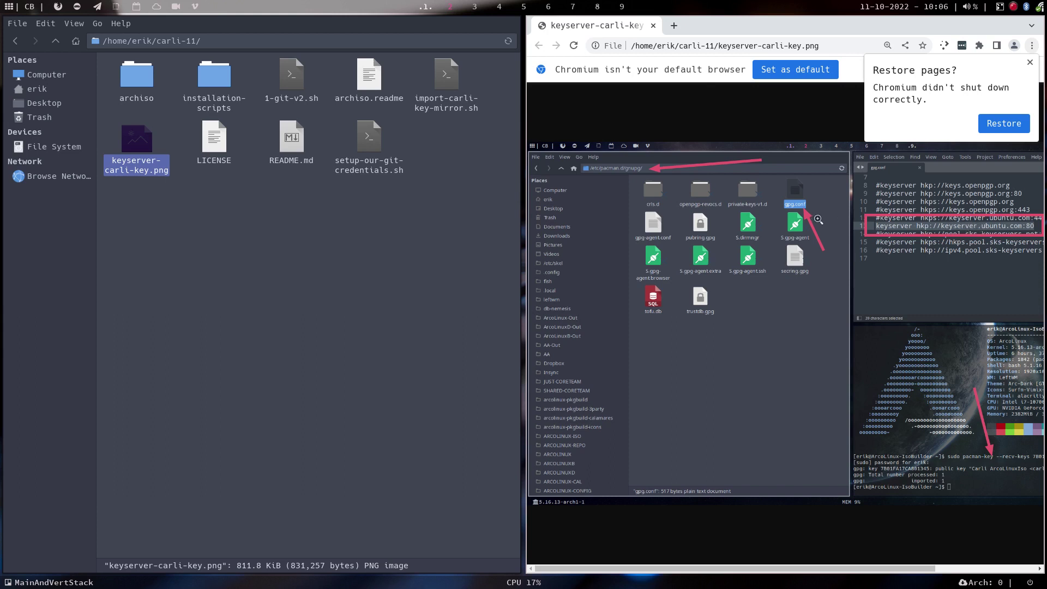
key("super+q")
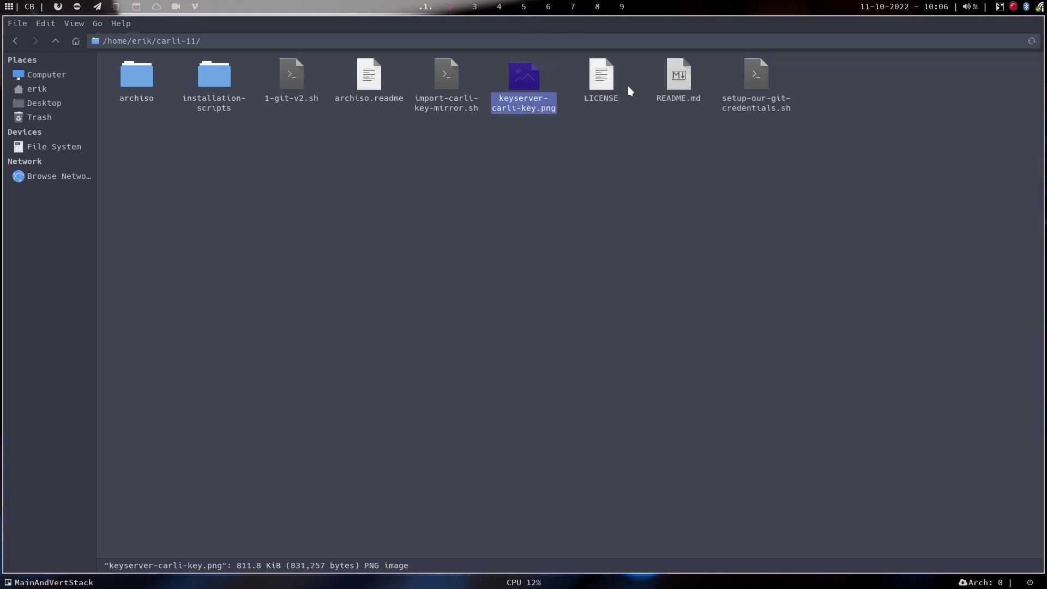
double_click(446, 80)
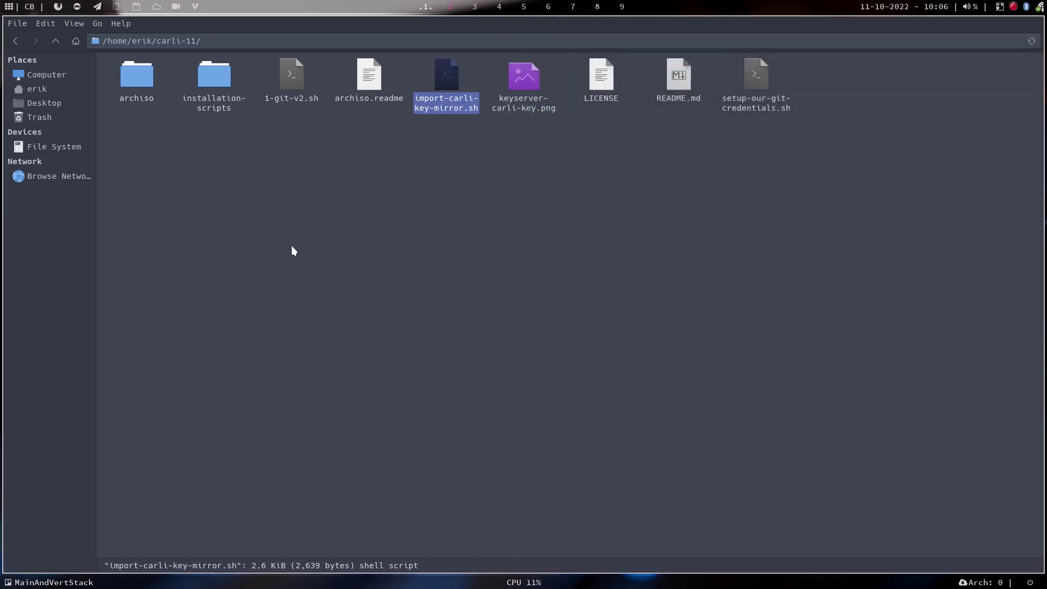
right_click(290, 246)
Run ./import-carli-key-mirror.sh in a terminal in carli-11, then close it.
left_click(363, 304)
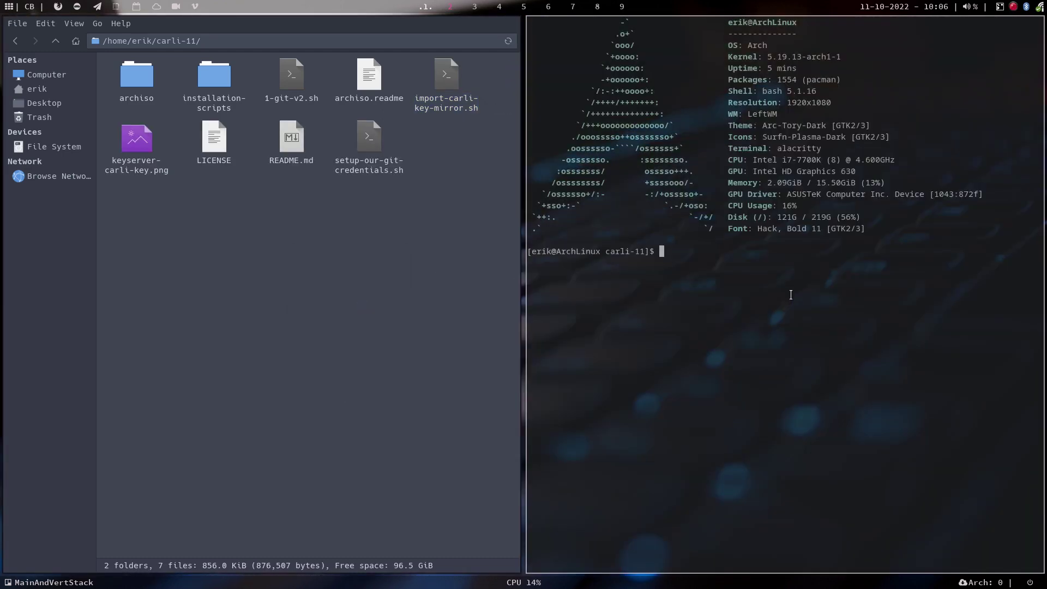
type("./i")
key("Tab")
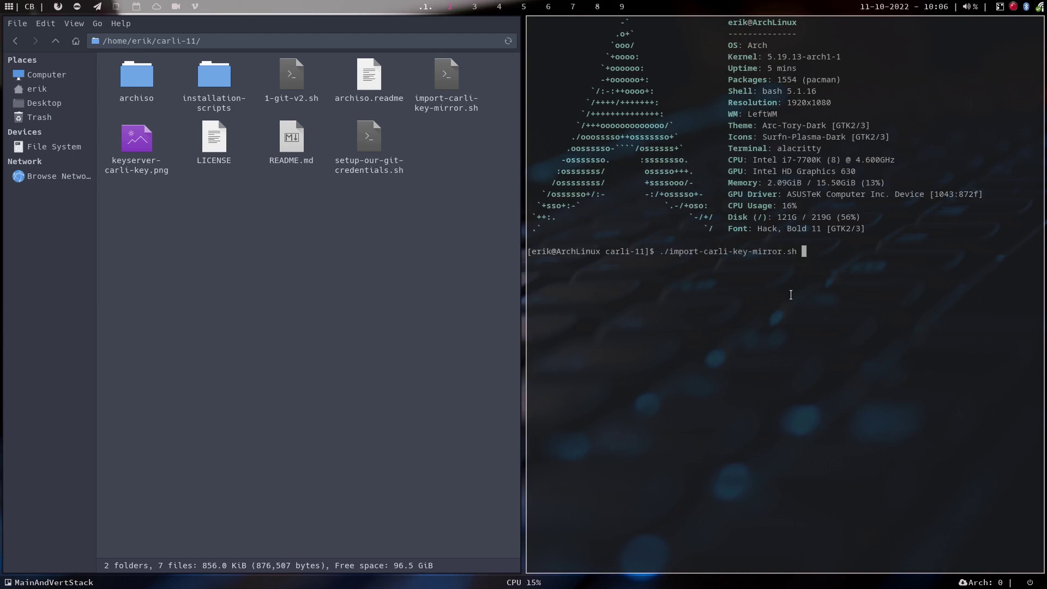
key("Return")
type("er")
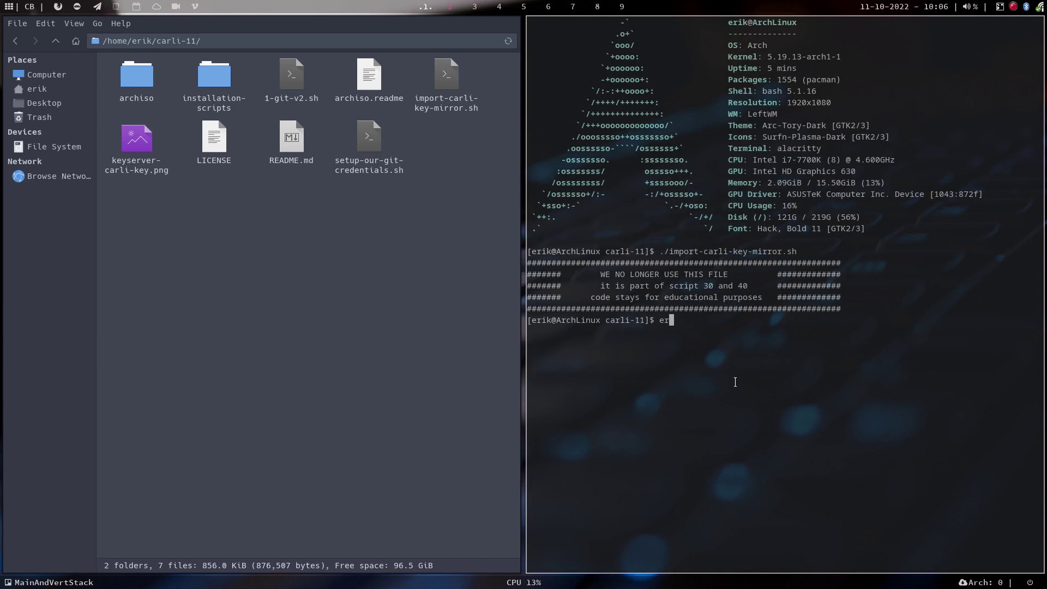
key("super+q")
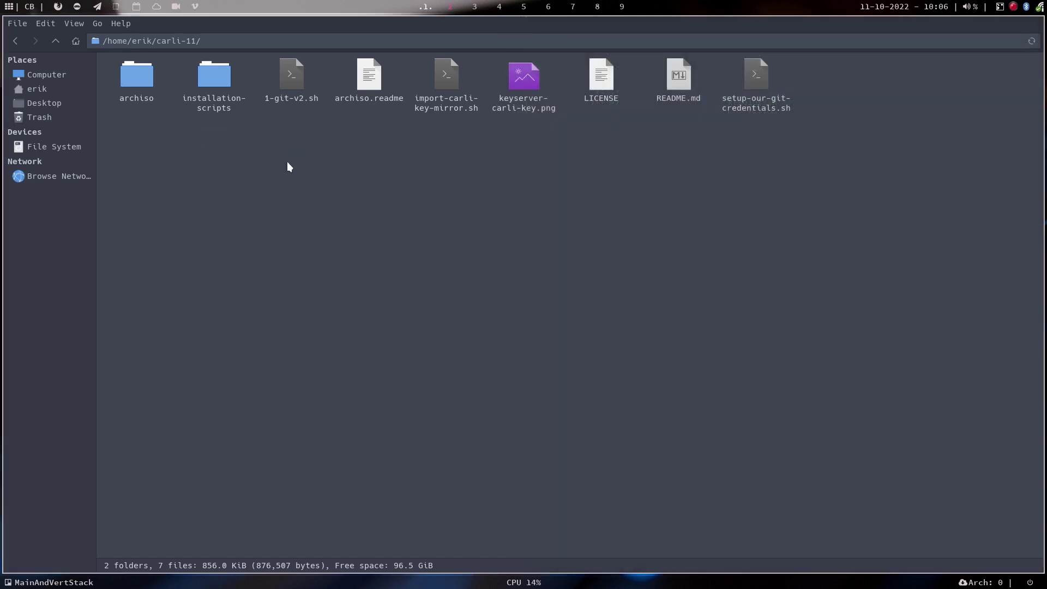
Start ./40-build-the-iso-local-again.sh from a terminal in installation-scripts and enter the sudo password.
double_click(205, 74)
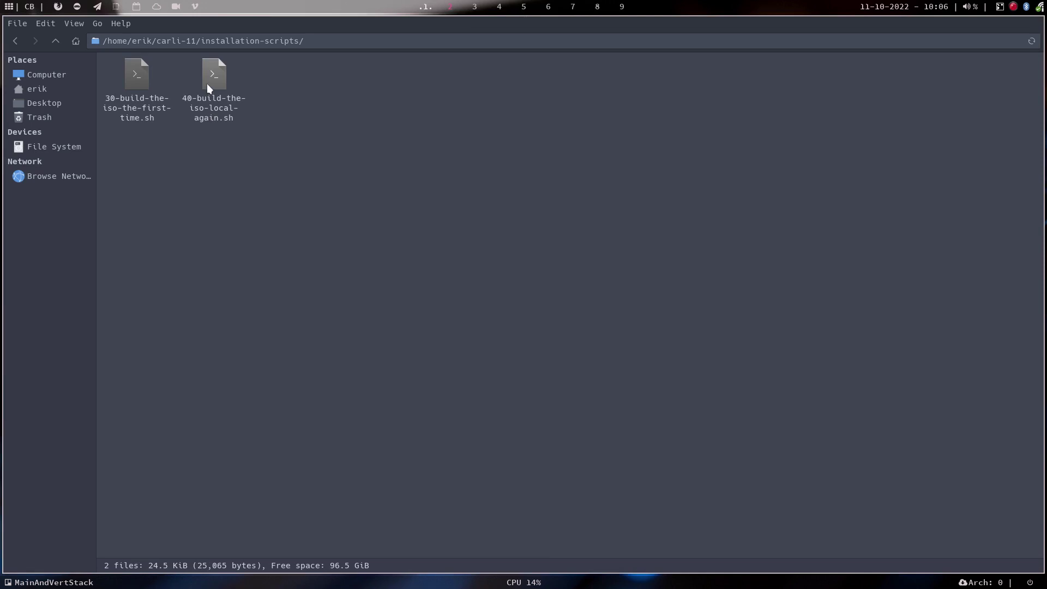
left_click(207, 83)
right_click(269, 201)
left_click(338, 258)
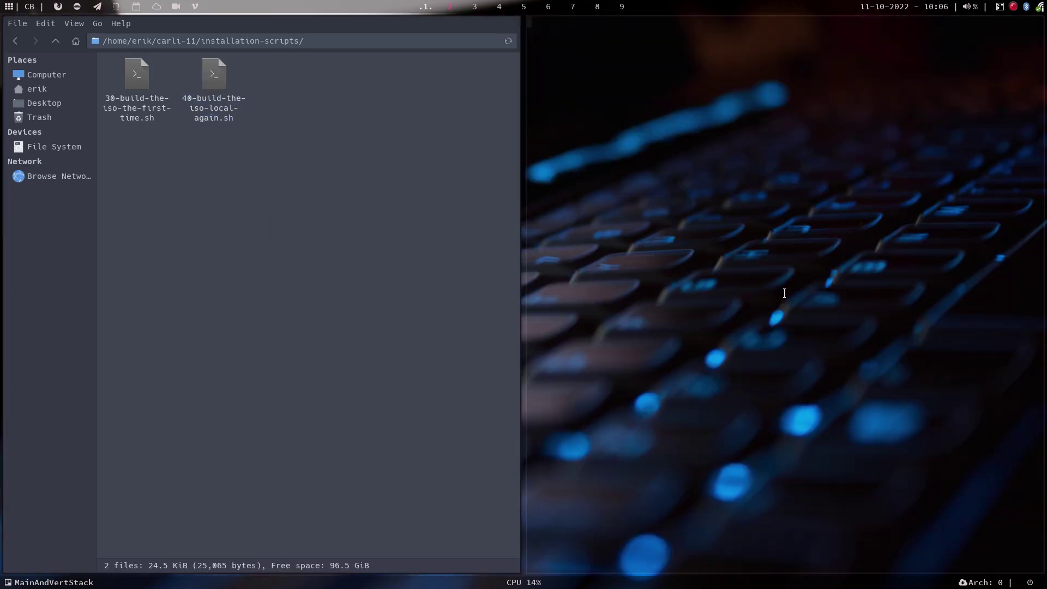
type("./")
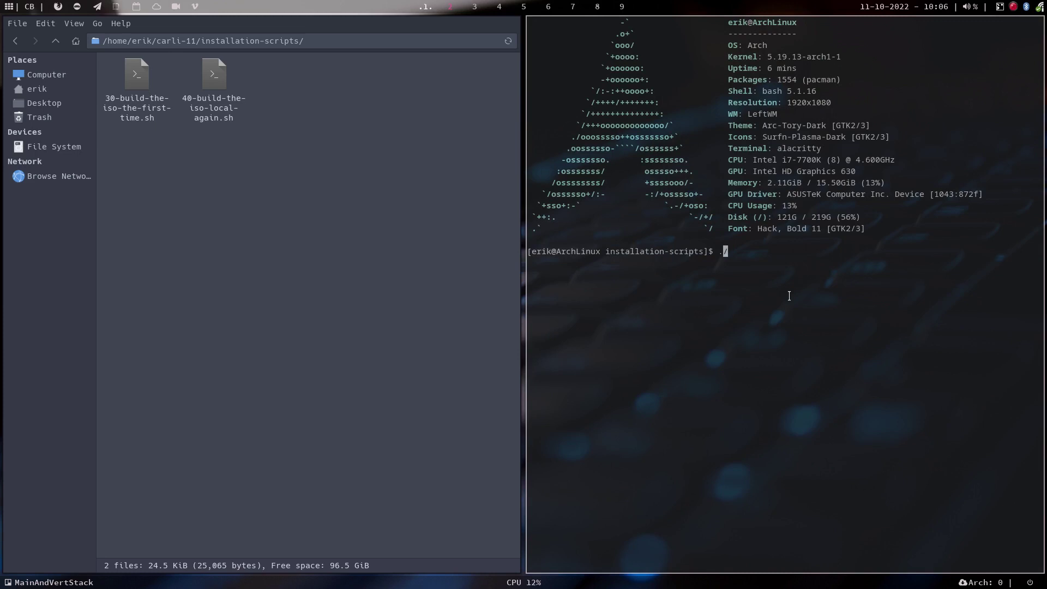
type("40")
key("Tab")
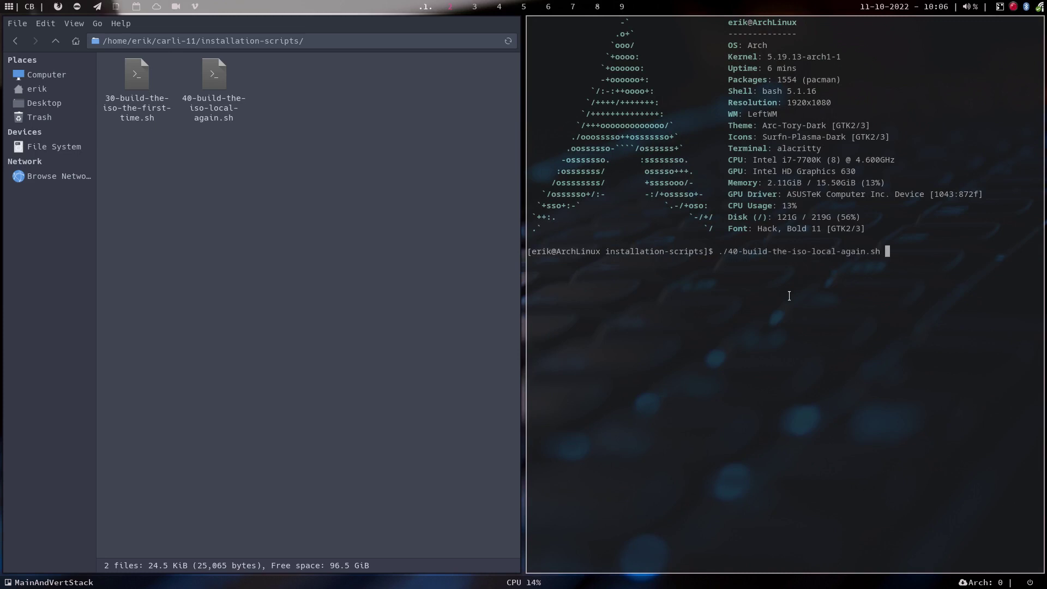
key("Return")
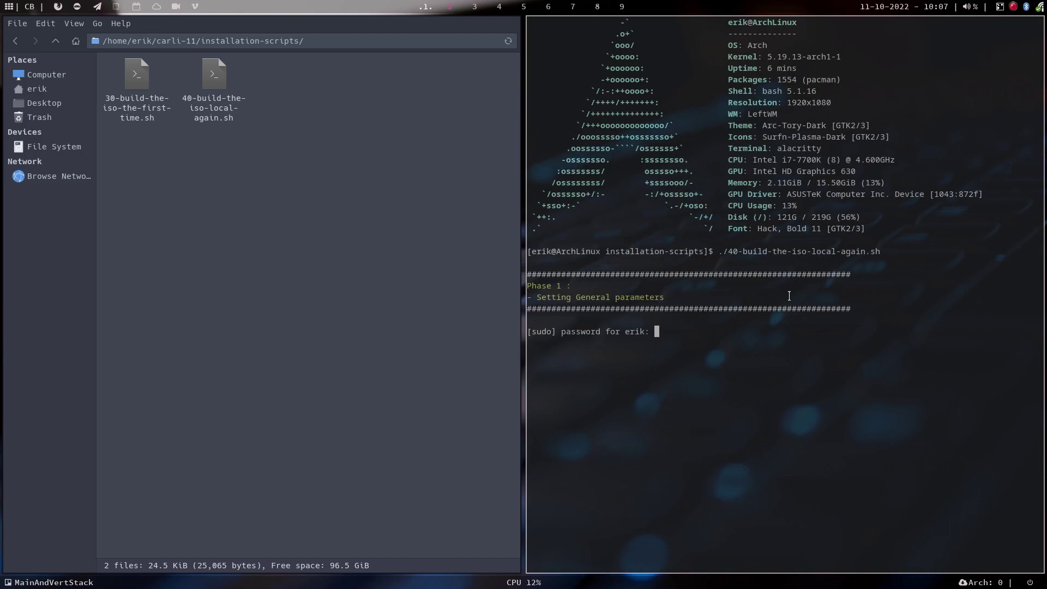
key("Return")
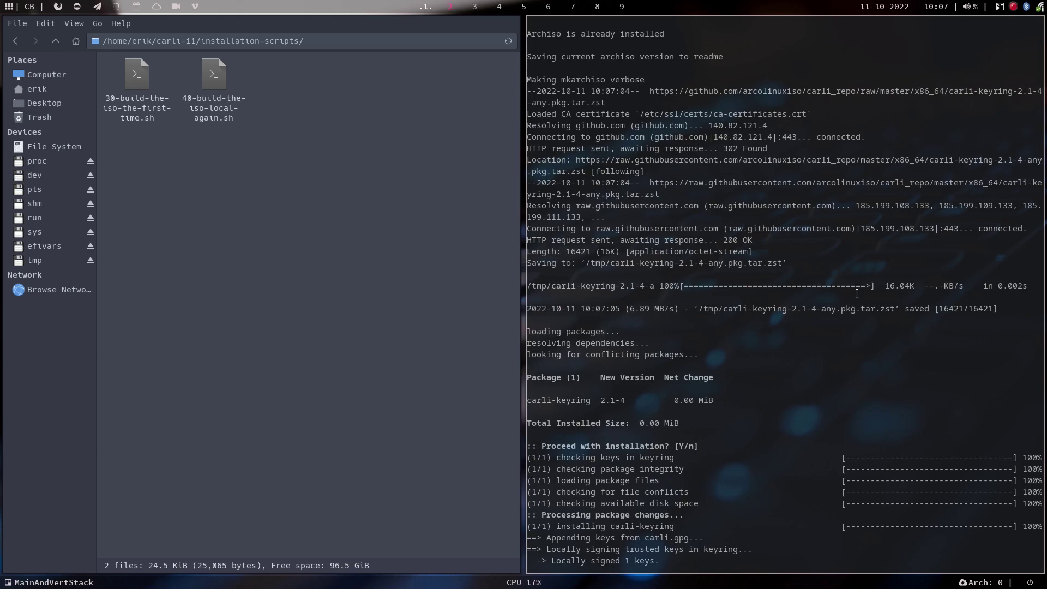
Scroll back through the failed build output, marking the carli-keyring 2.1-4 line.
scroll(856, 294, "up", 2)
left_click_drag(625, 366, 527, 367)
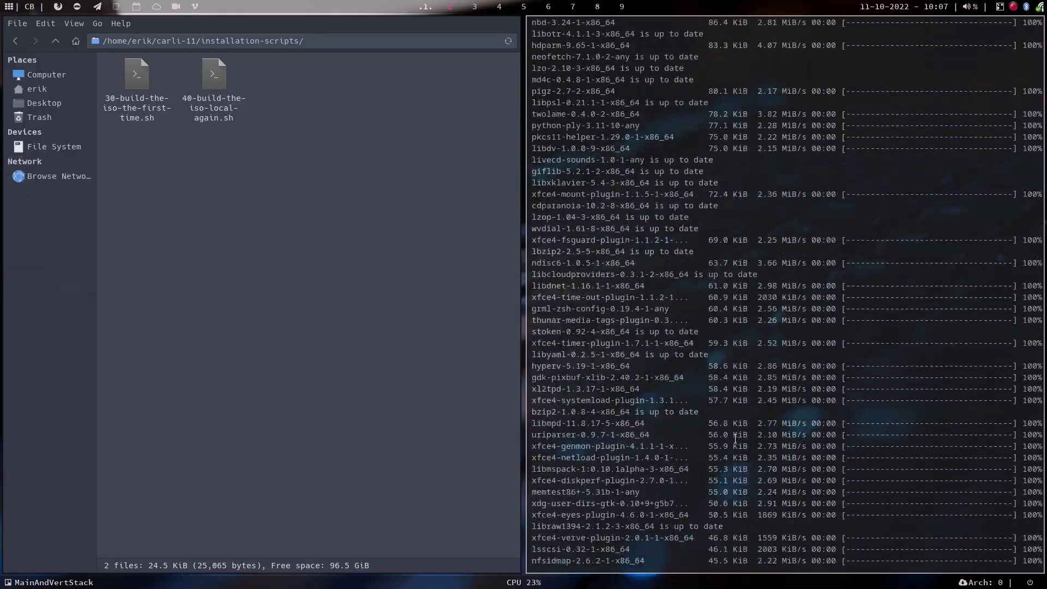
scroll(735, 439, "up", 2)
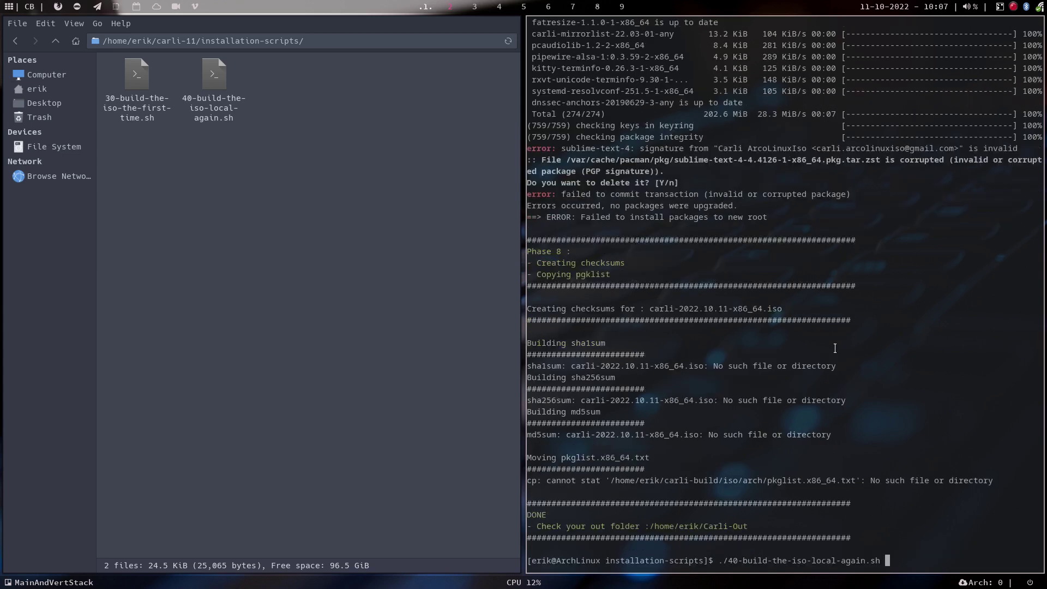
Rerun ./40-build-the-iso-local-again.sh and review the earlier output while packages install.
key("Return")
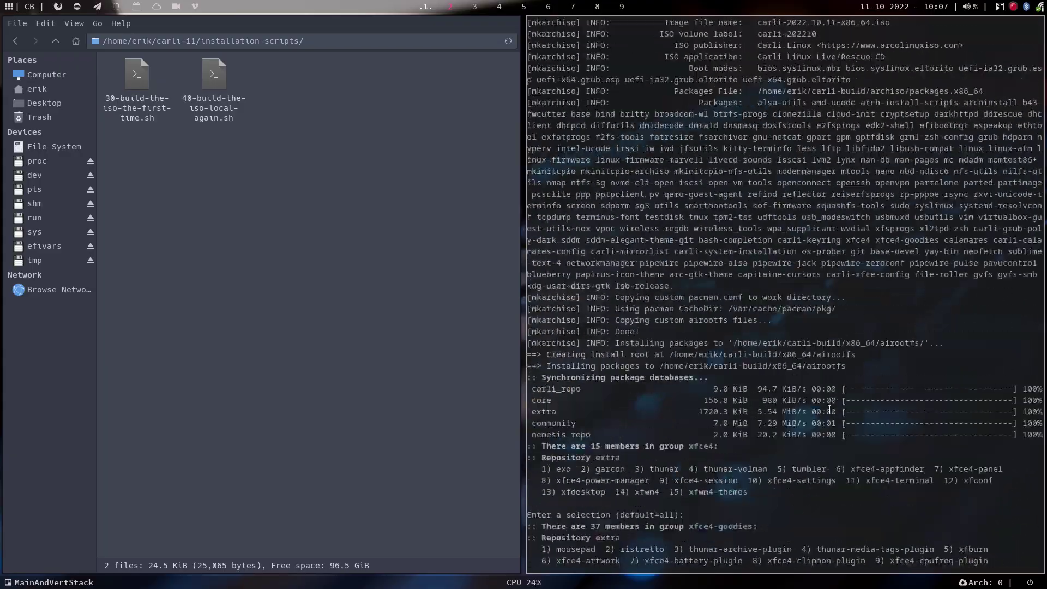
scroll(829, 409, "up", 20)
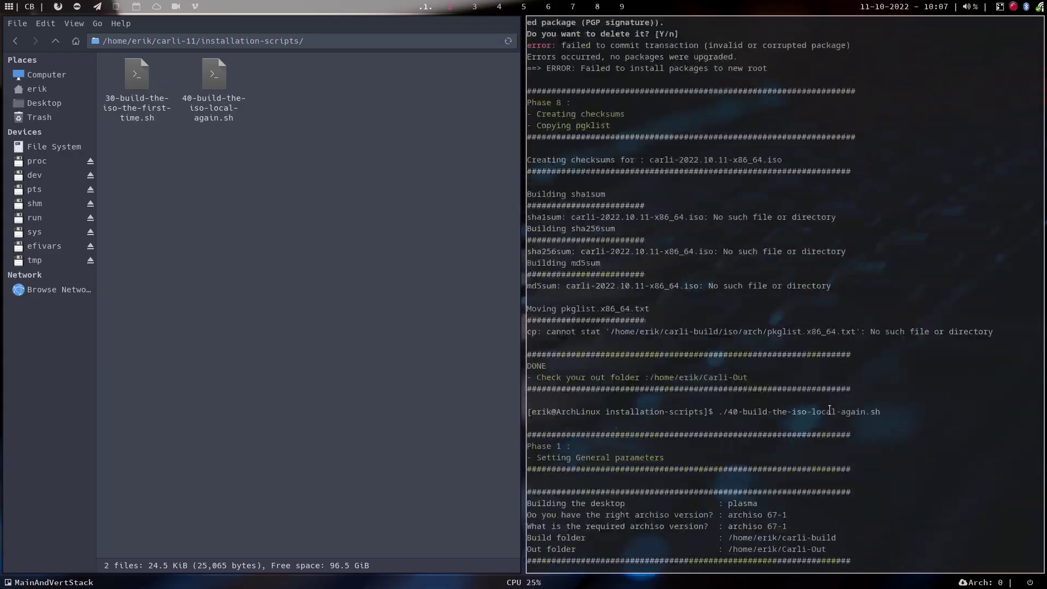
scroll(830, 409, "up", 7)
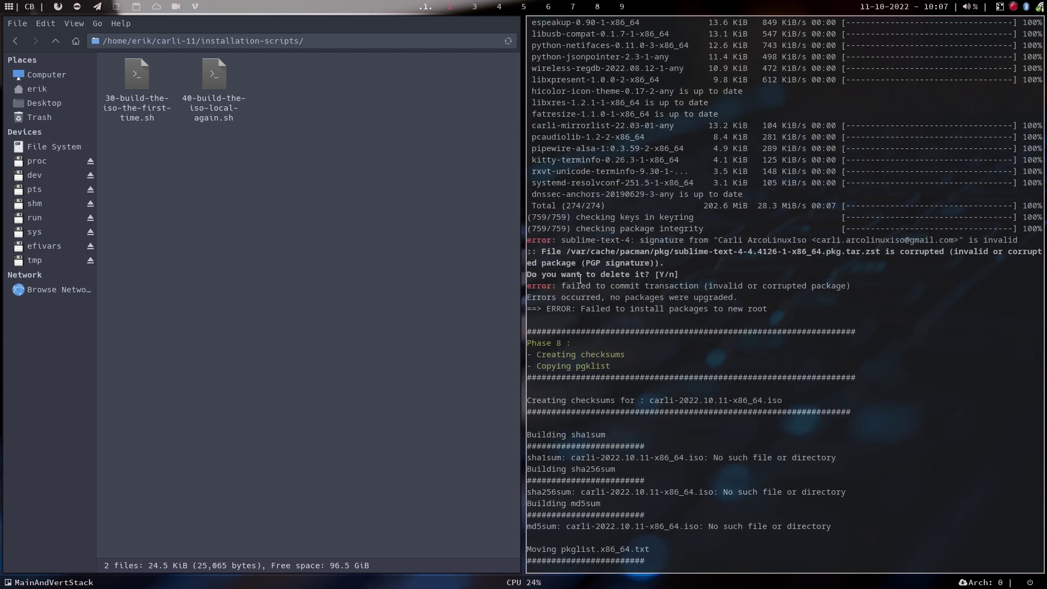
left_click_drag(653, 269, 689, 274)
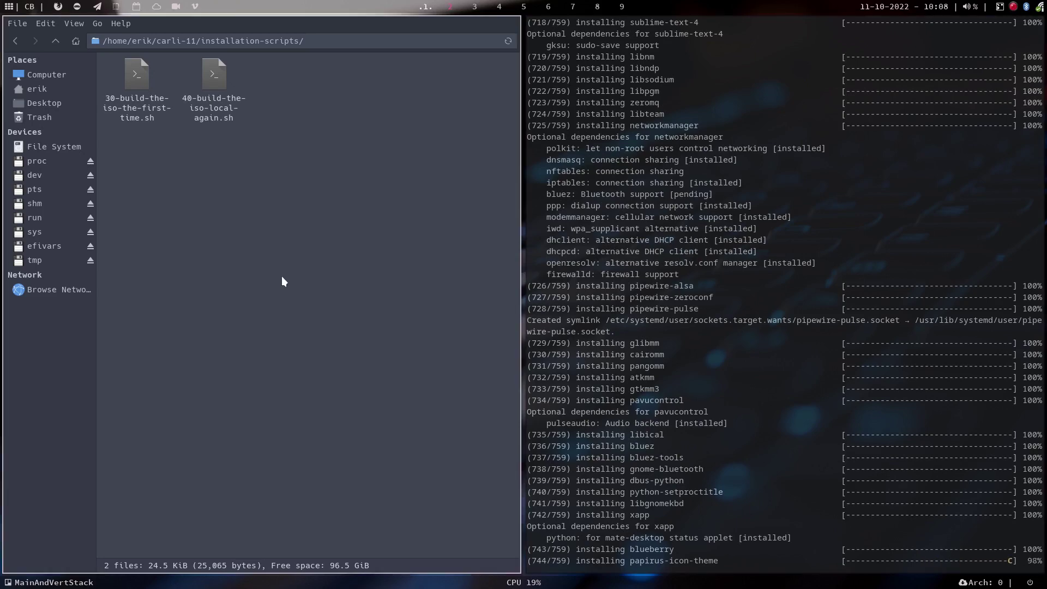
Browse carli-build > x86_64 > airootfs from the home folder.
left_click(37, 89)
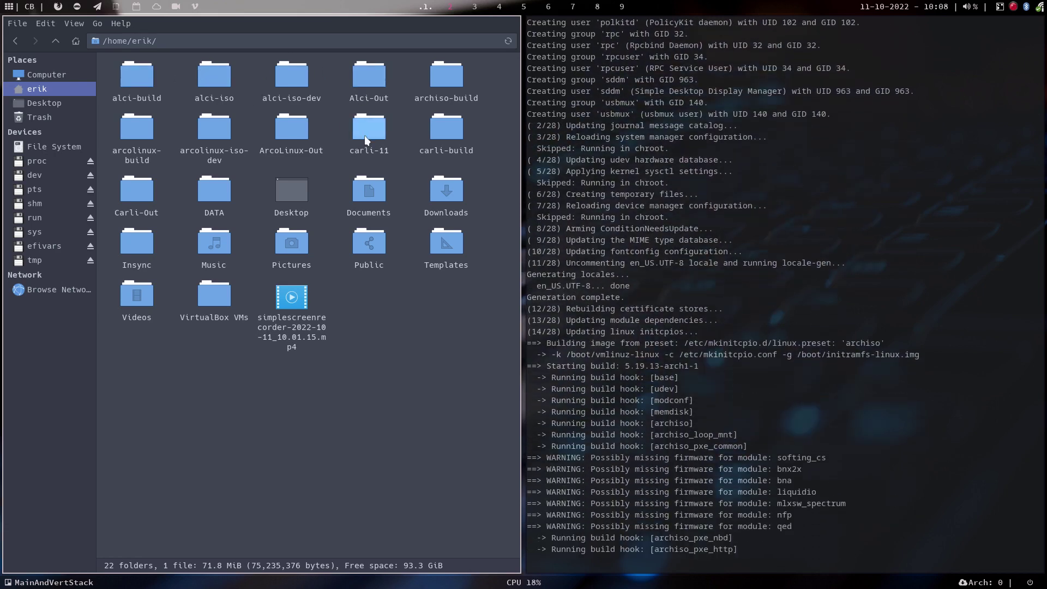
double_click(447, 128)
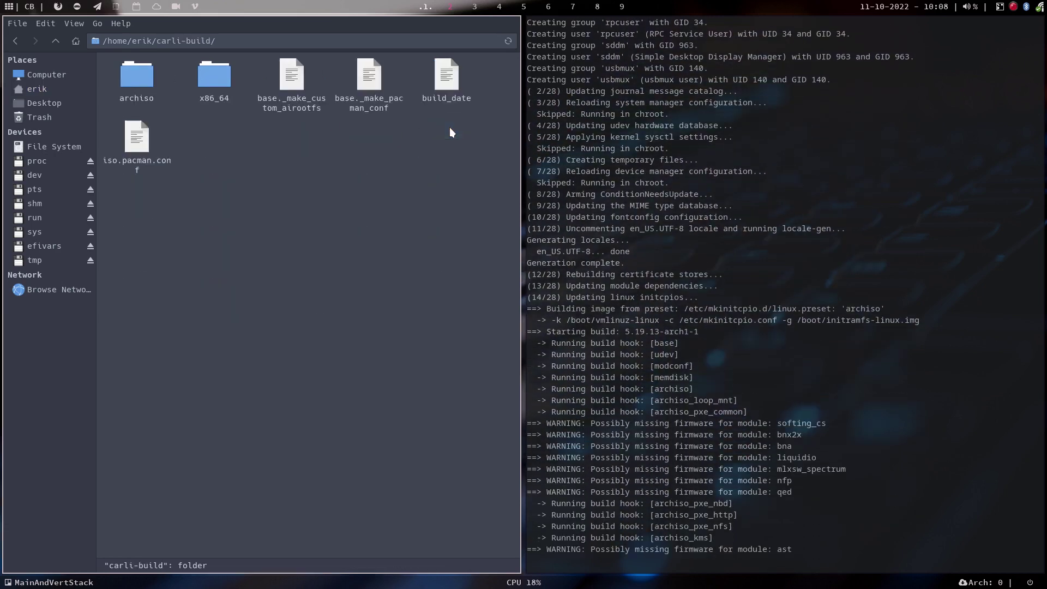
left_click(213, 86)
double_click(213, 86)
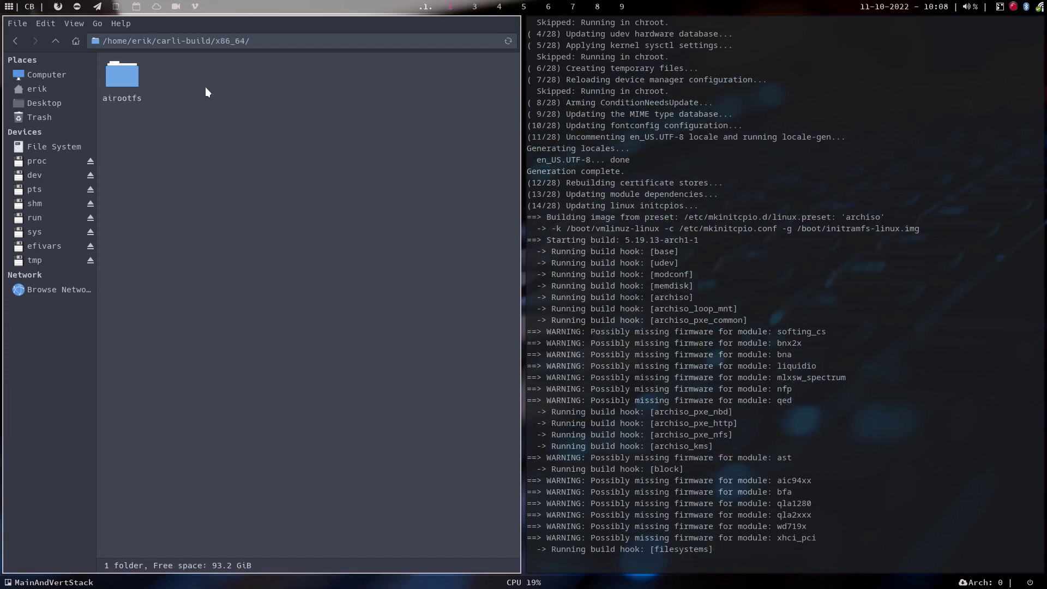
double_click(116, 81)
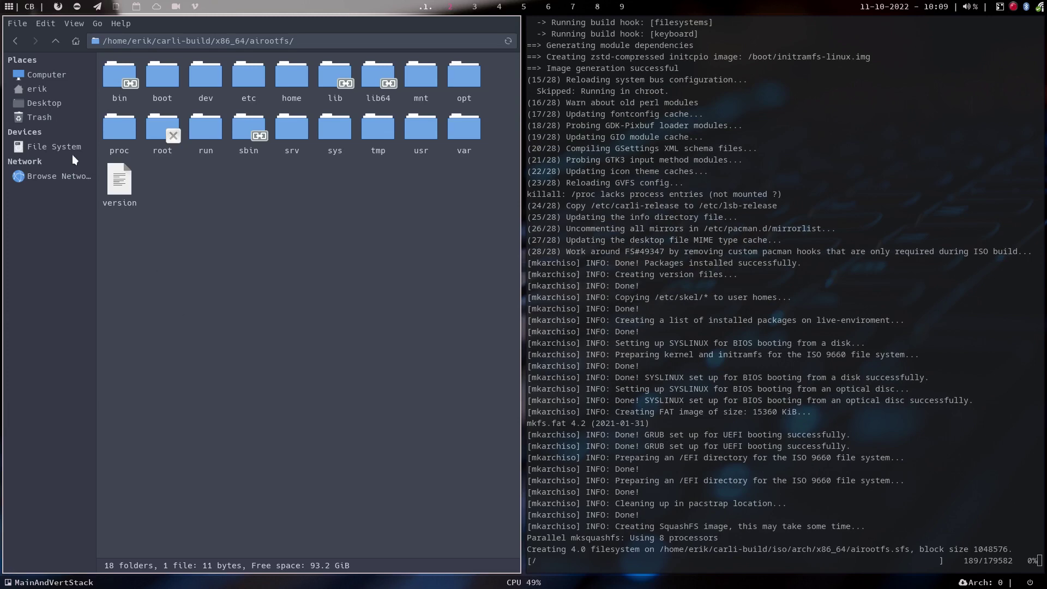
Return to the home folder and show hidden files with Ctrl+H.
left_click(38, 90)
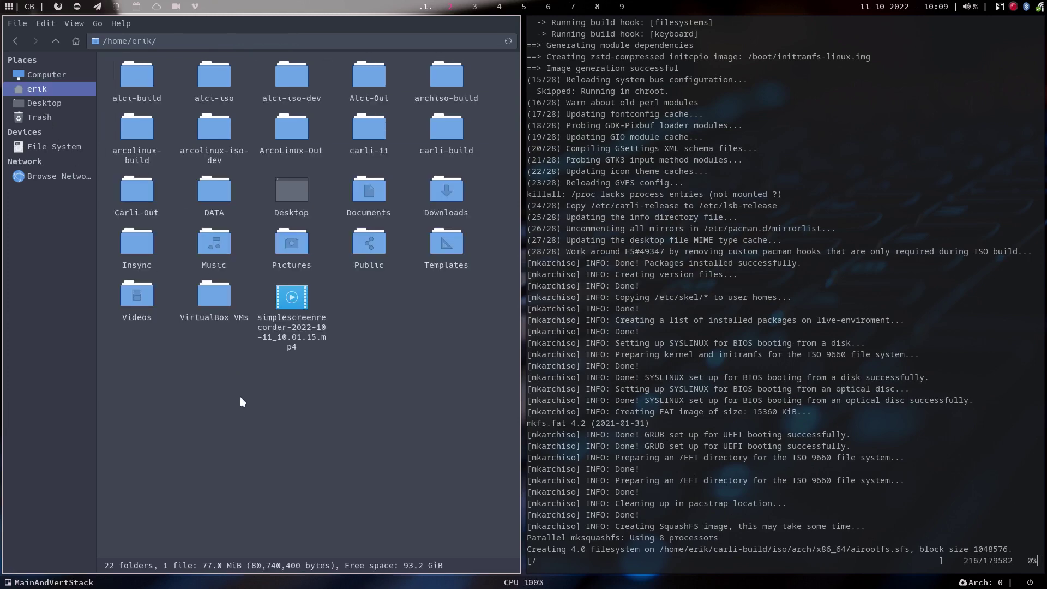
key("ctrl+h")
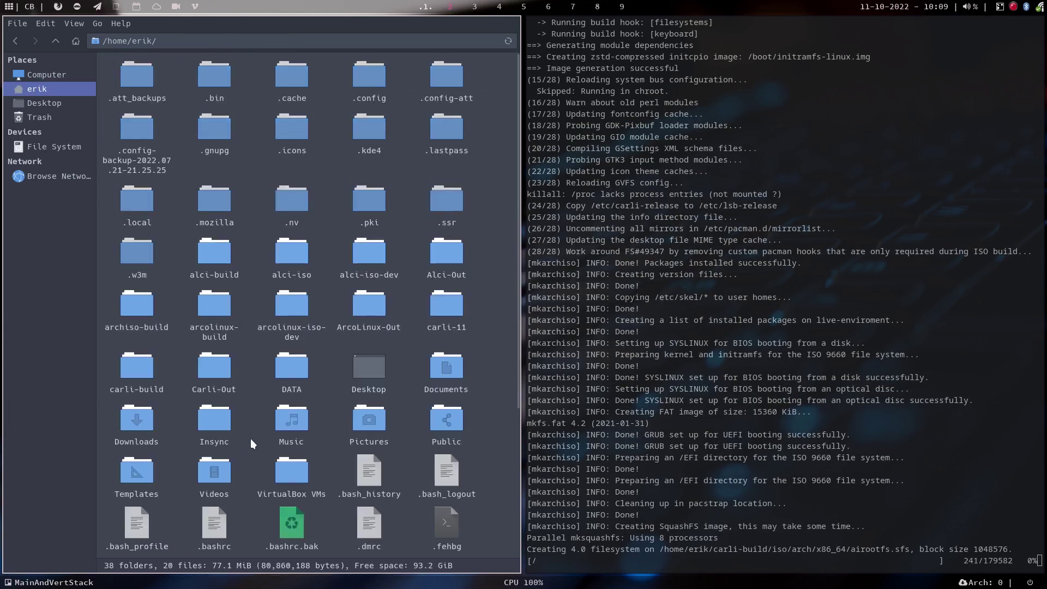
scroll(250, 440, "down", 2)
left_click(207, 473)
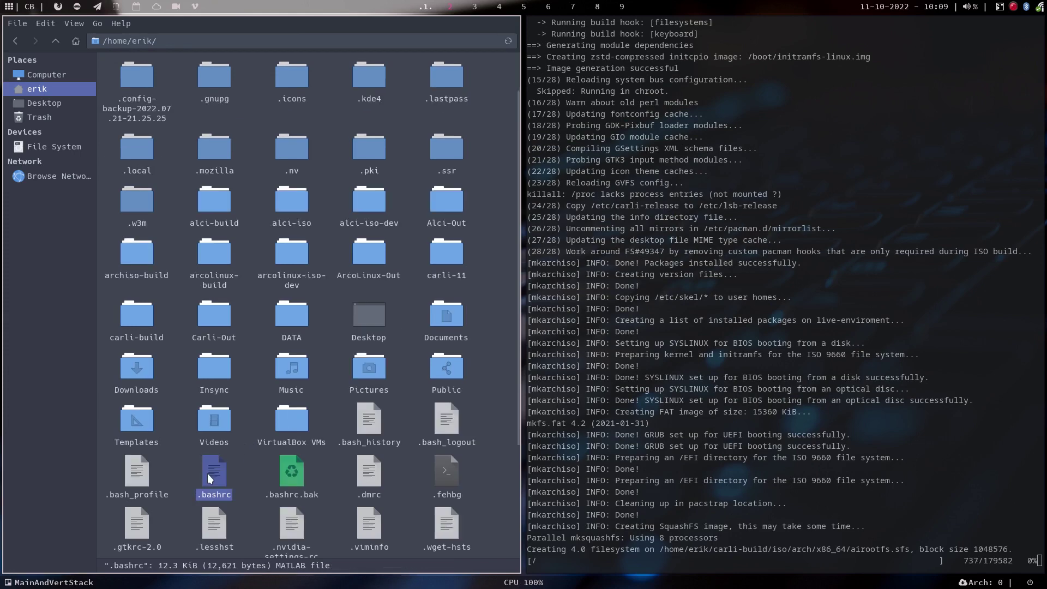
double_click(207, 473)
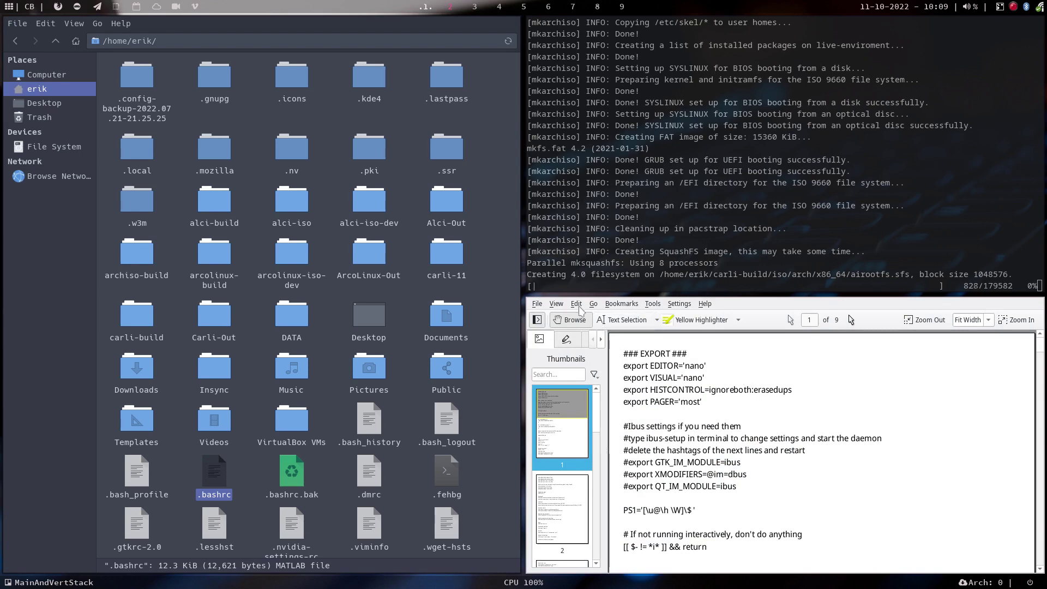
left_click(537, 304)
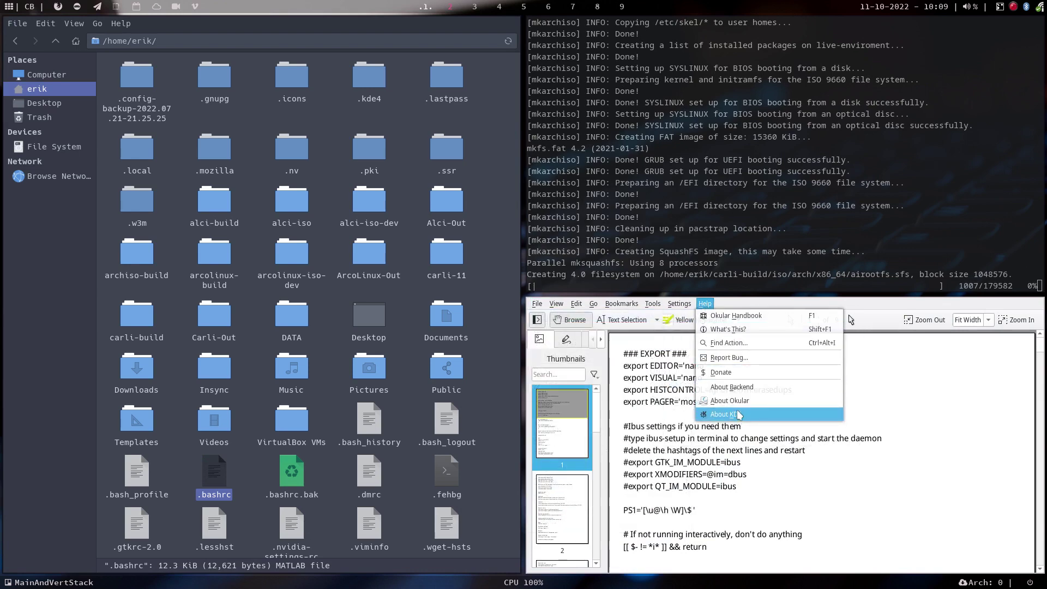
left_click(568, 337)
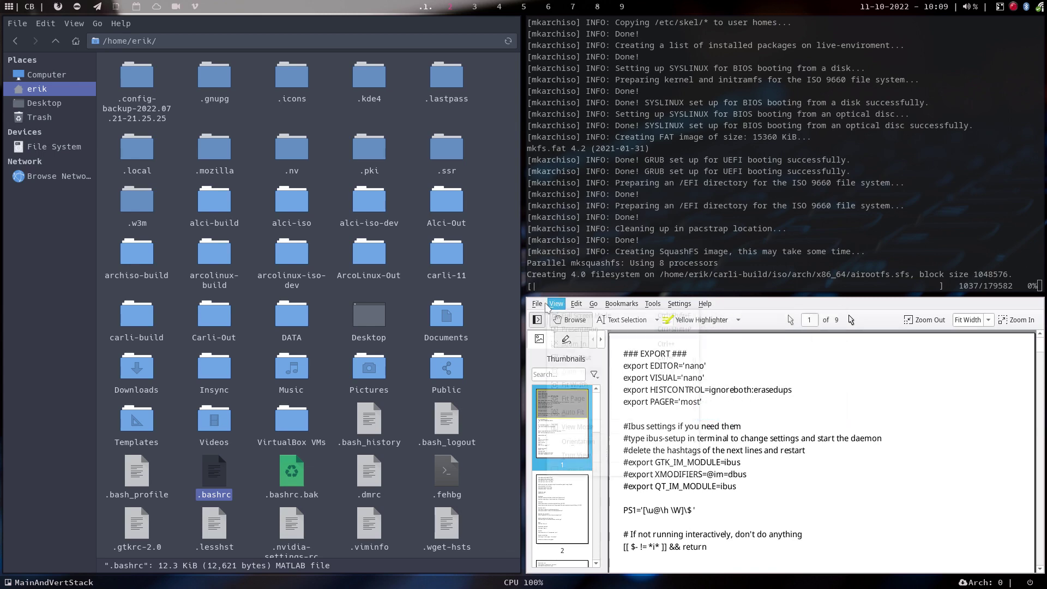
left_click(538, 304)
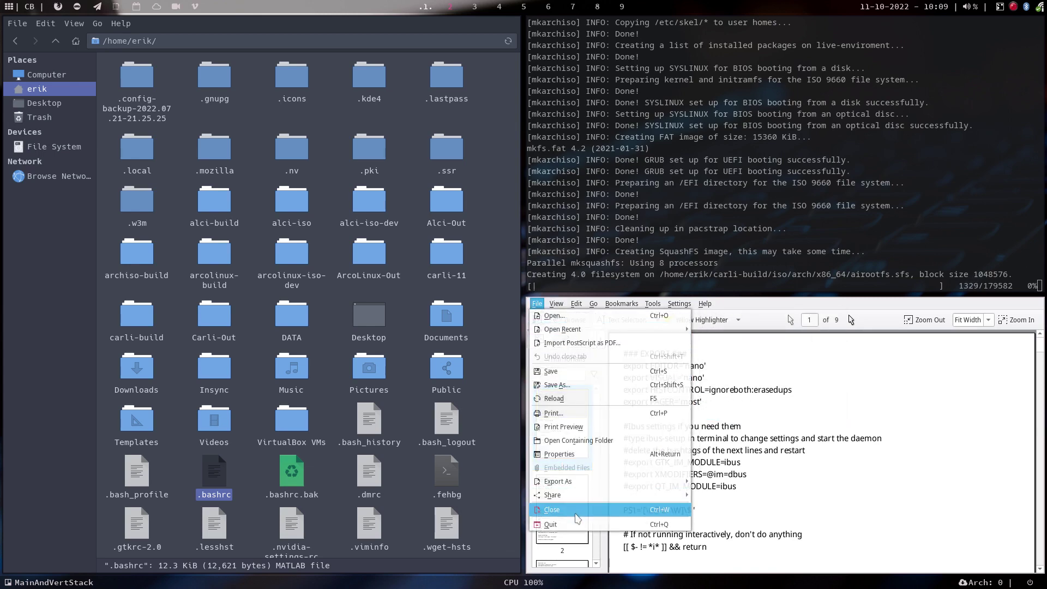
left_click(563, 526)
Open .bashrc with Sublime Text, set as the default application.
right_click(209, 474)
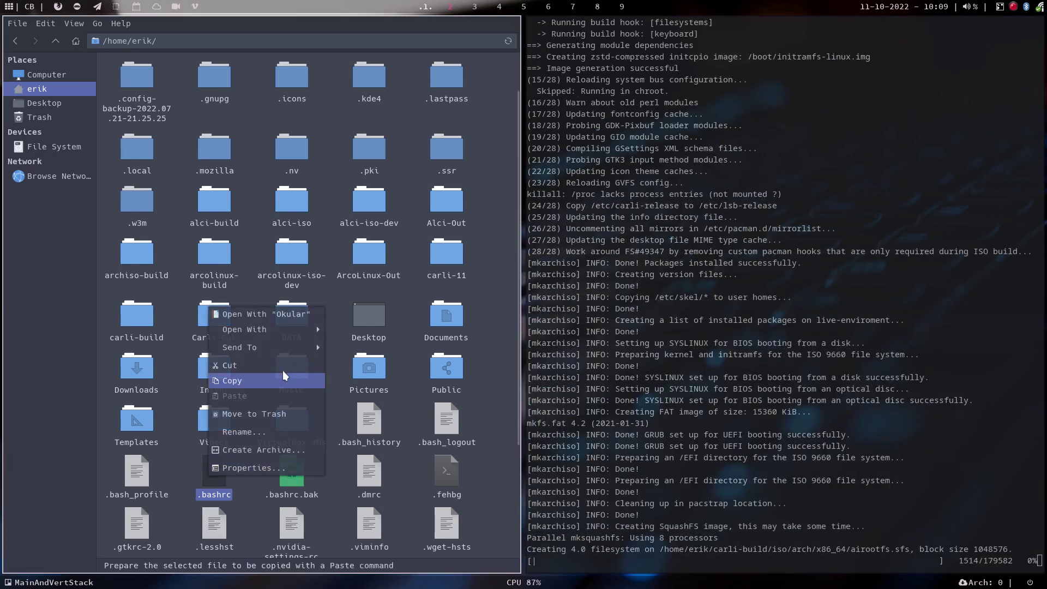
mouse_move(283, 329)
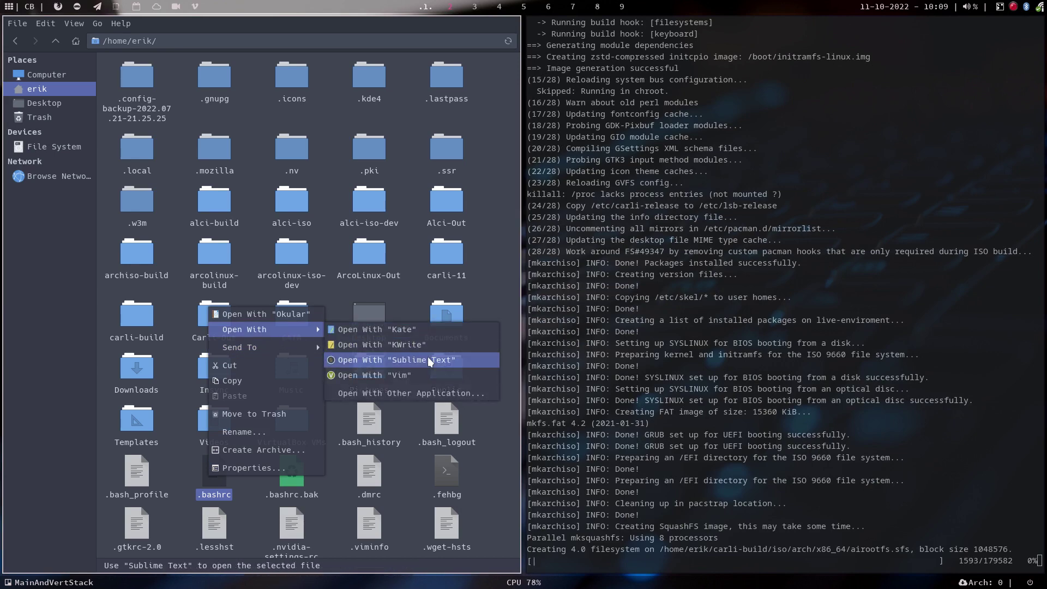
left_click(429, 391)
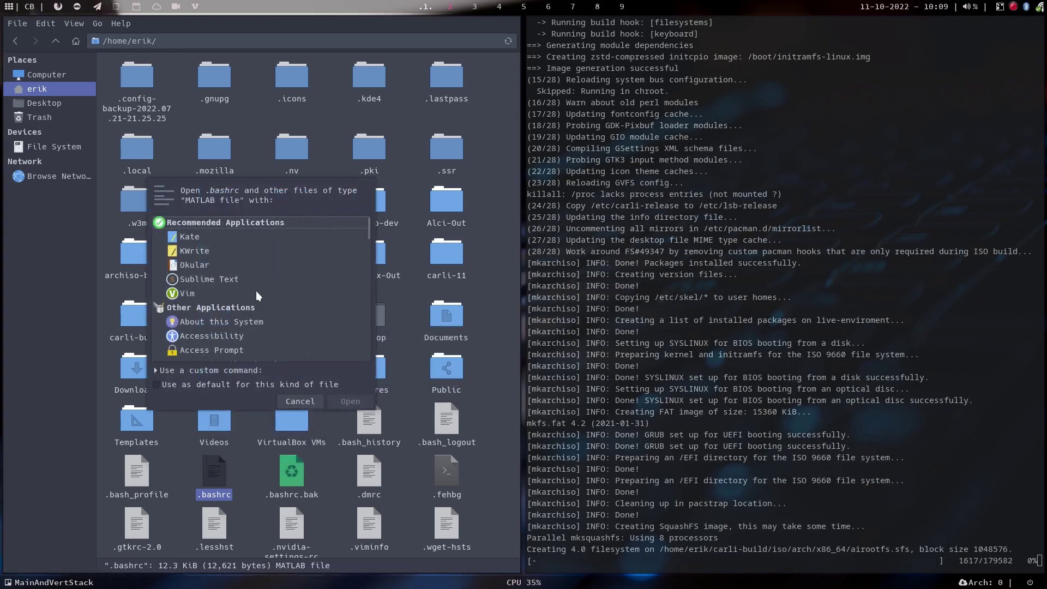
left_click(190, 282)
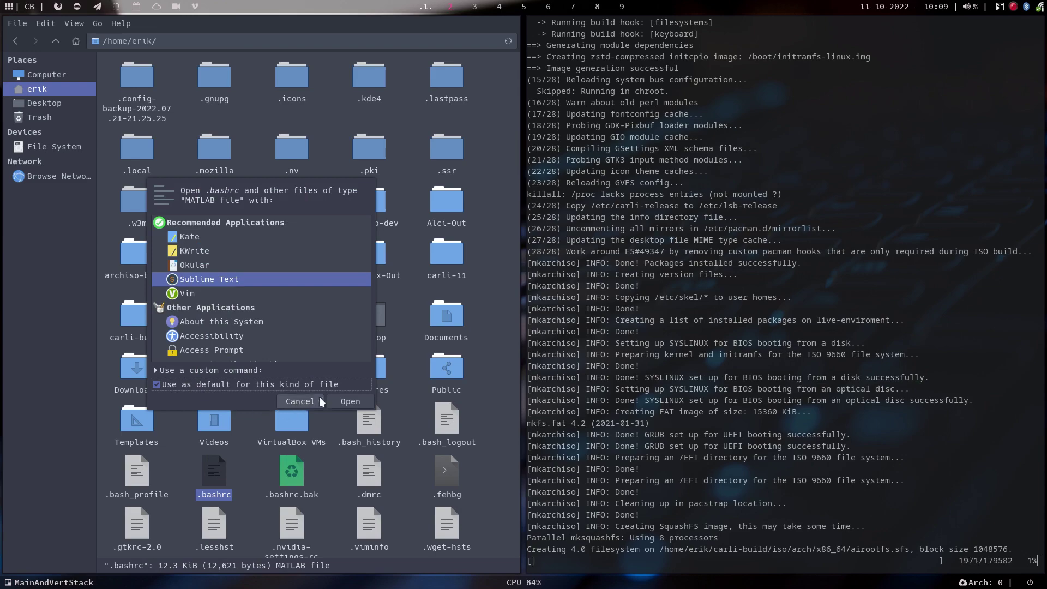
left_click(342, 403)
Scroll through .bashrc in Sublime Text and close the window.
scroll(811, 420, "down", 15)
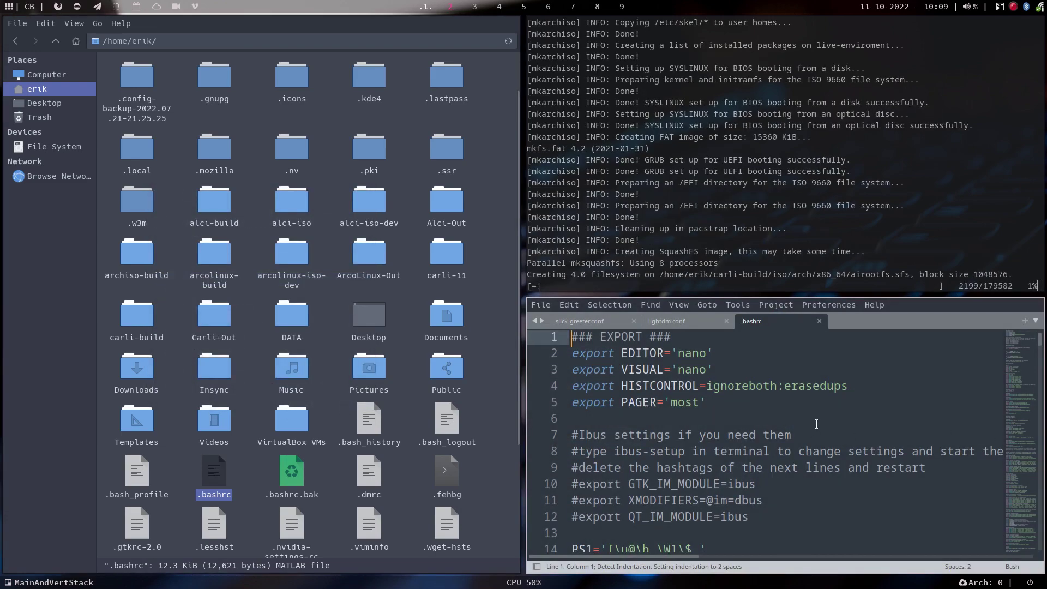
scroll(810, 420, "down", 20)
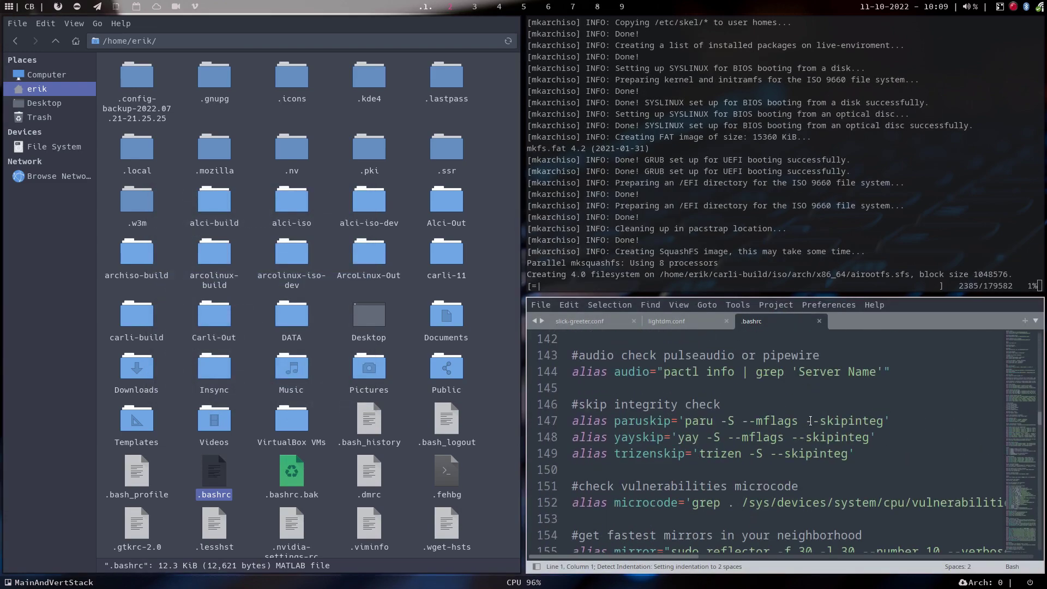
scroll(809, 421, "down", 20)
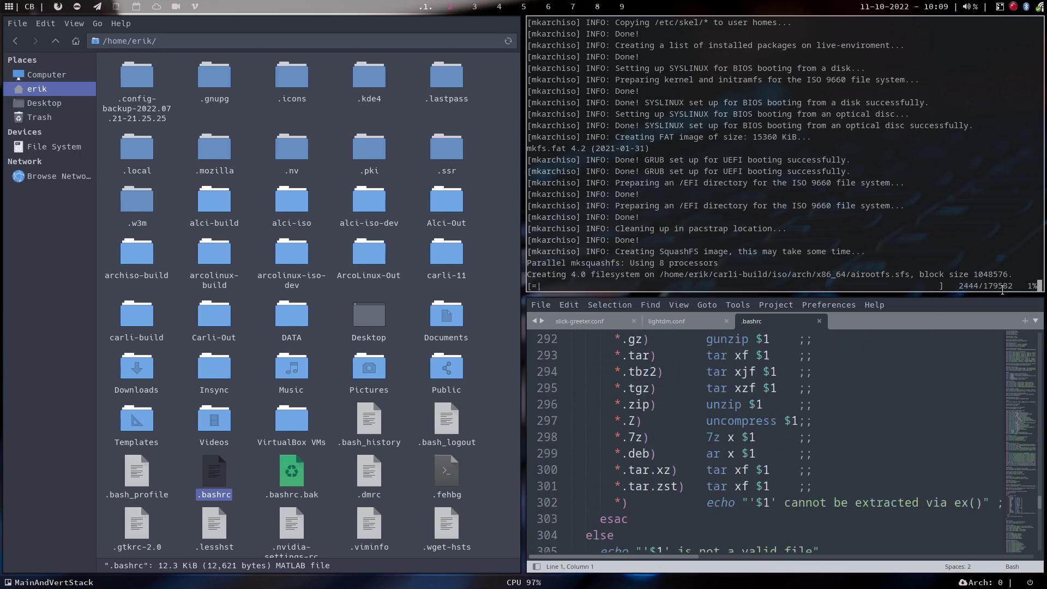
key("super+q")
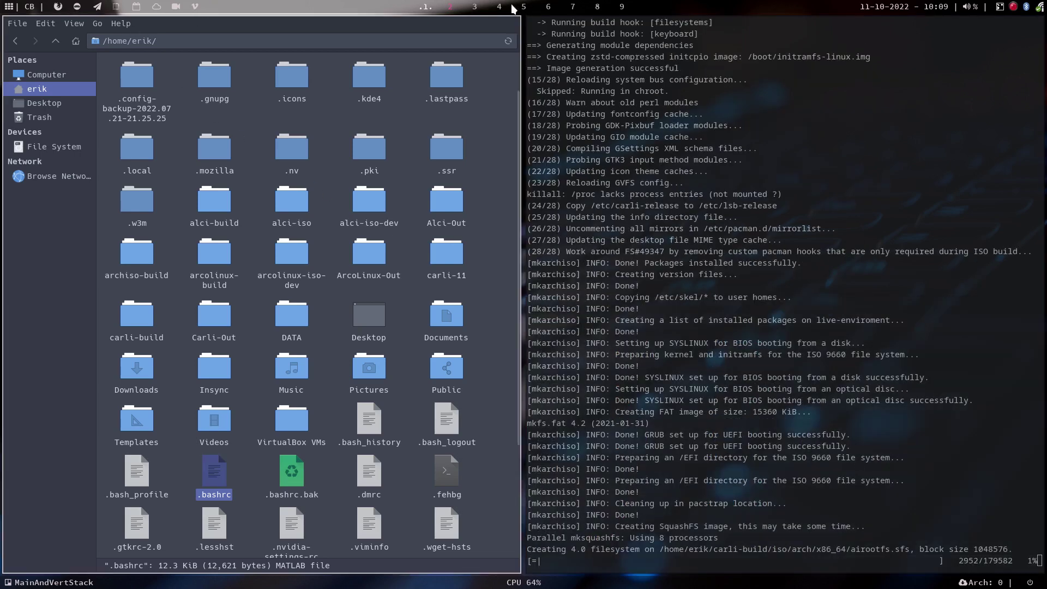
On workspace 3, authenticate ArcoLinux Tweak Tool and pick a dark Grub theme wallpaper.
left_click(474, 7)
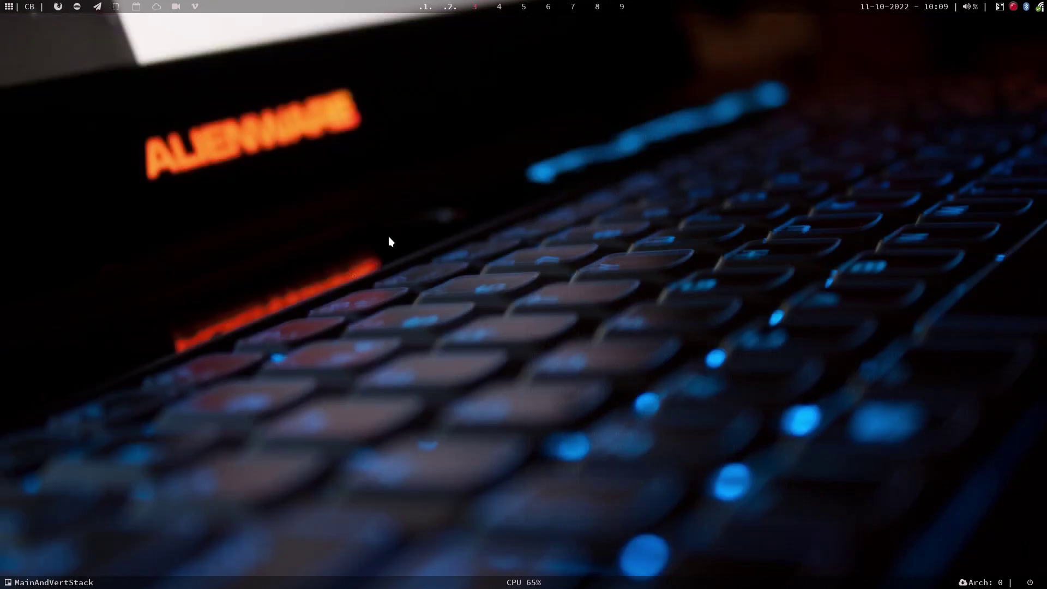
type("••••")
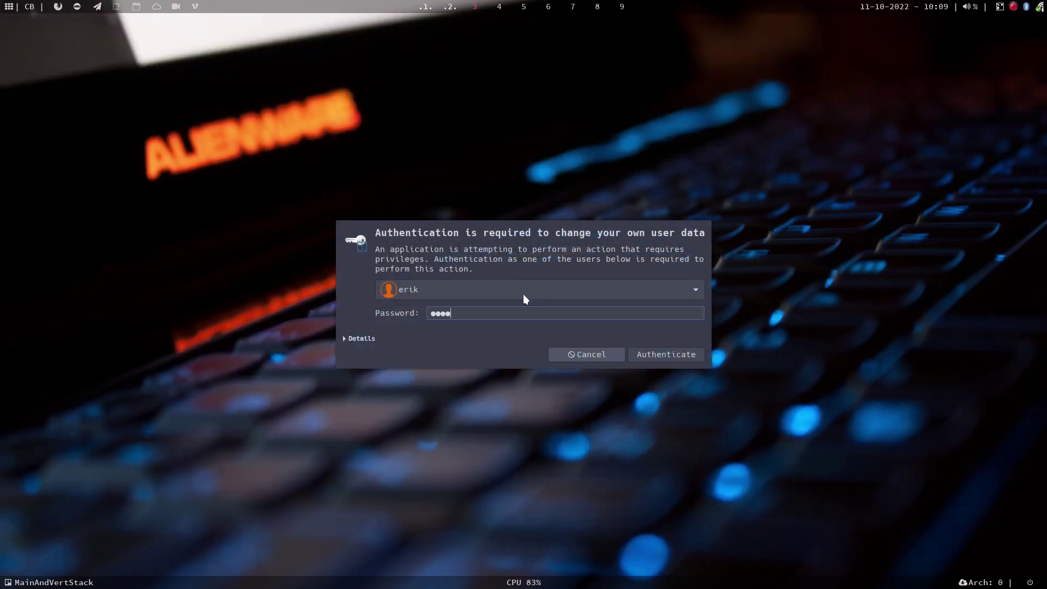
key("Return")
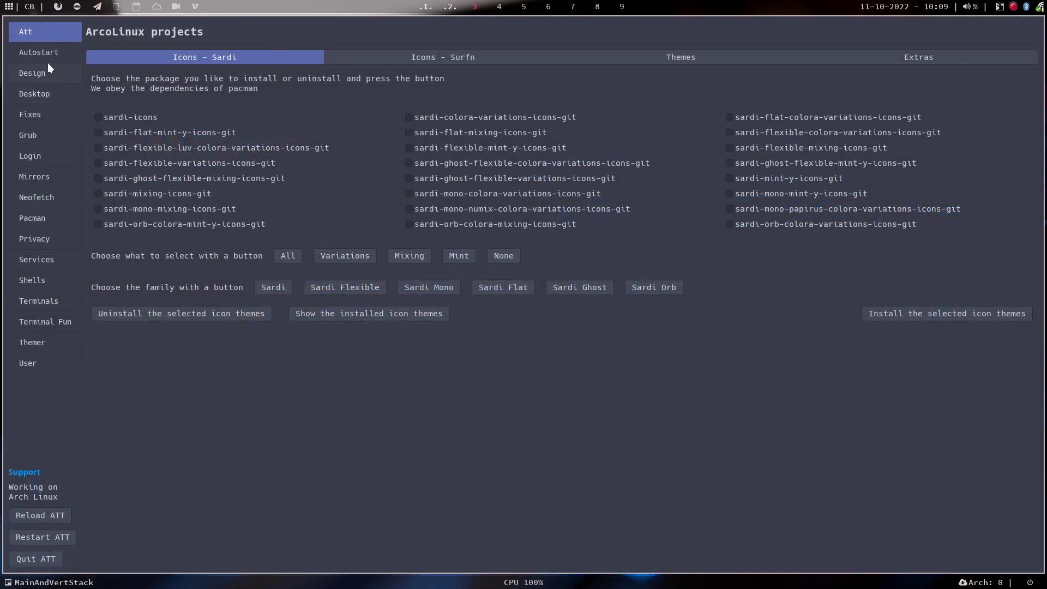
left_click(40, 136)
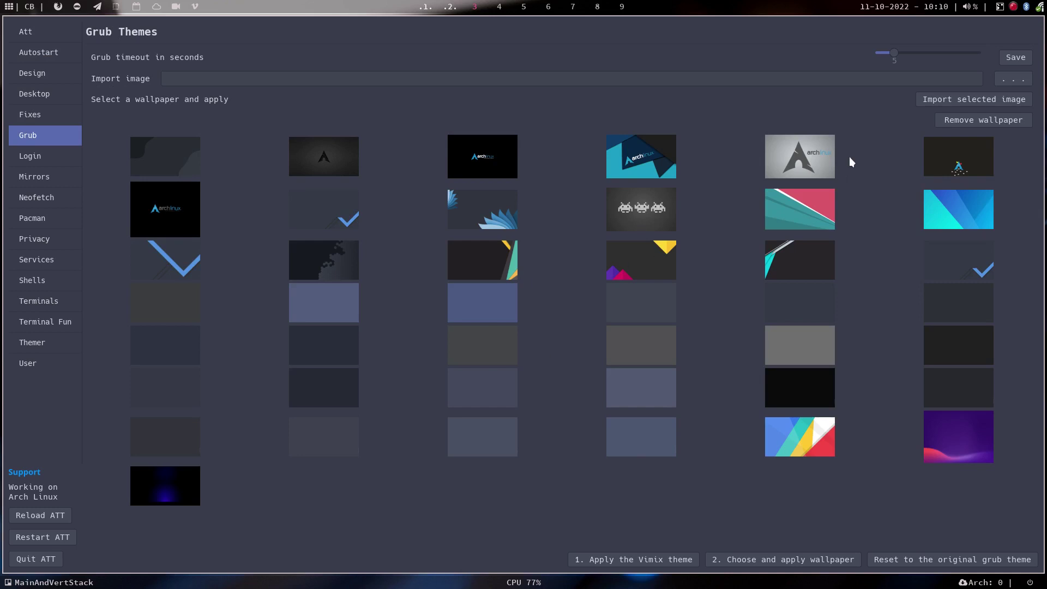
left_click(965, 150)
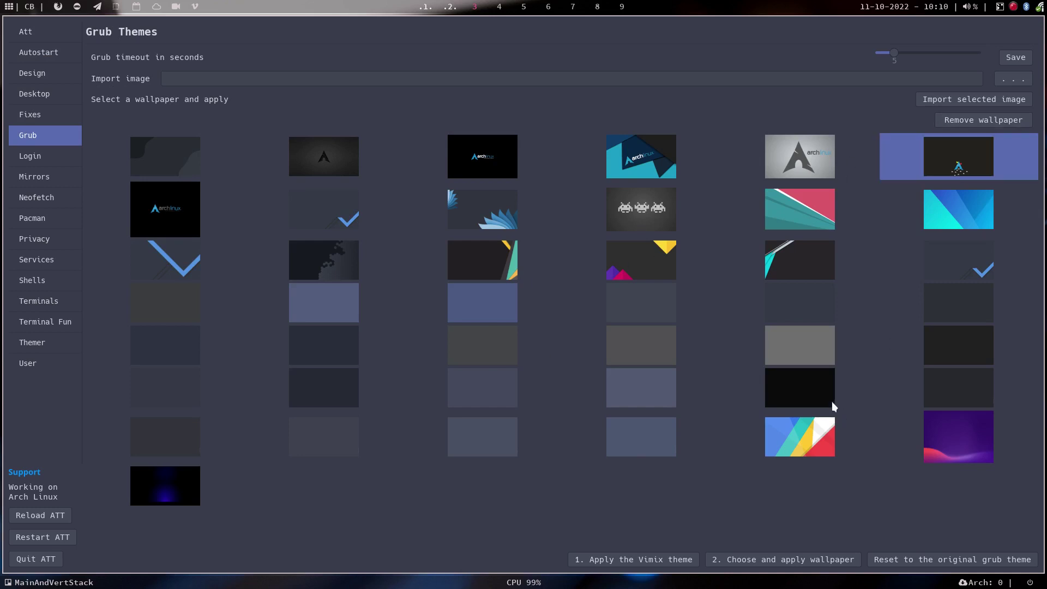
Look through the Fixes, desktop installer, Design themes and Autostart pages, then the overview.
left_click(46, 113)
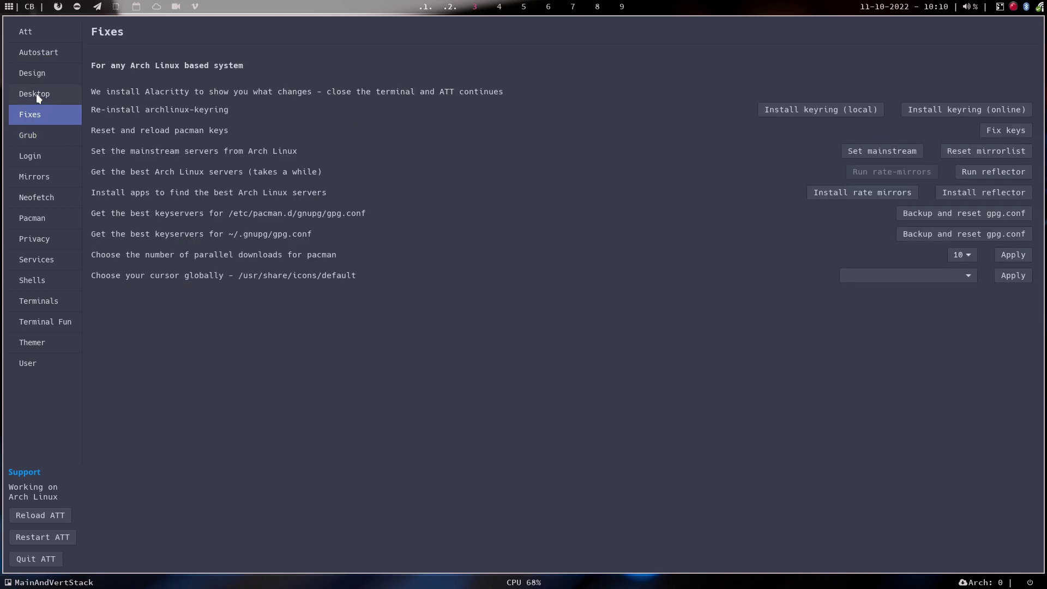
left_click(36, 93)
left_click(41, 74)
left_click(36, 53)
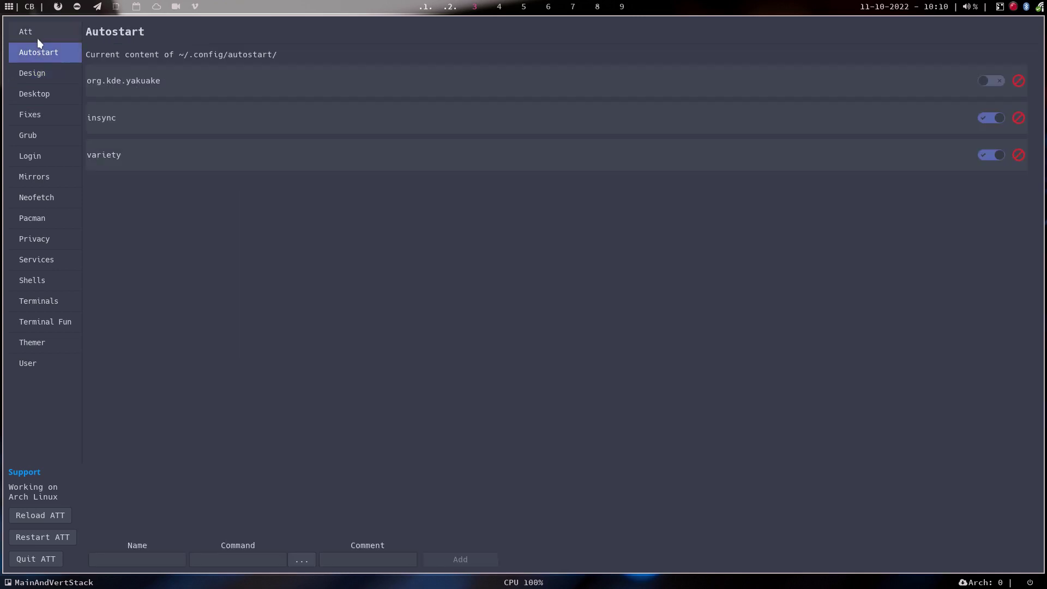
left_click(37, 33)
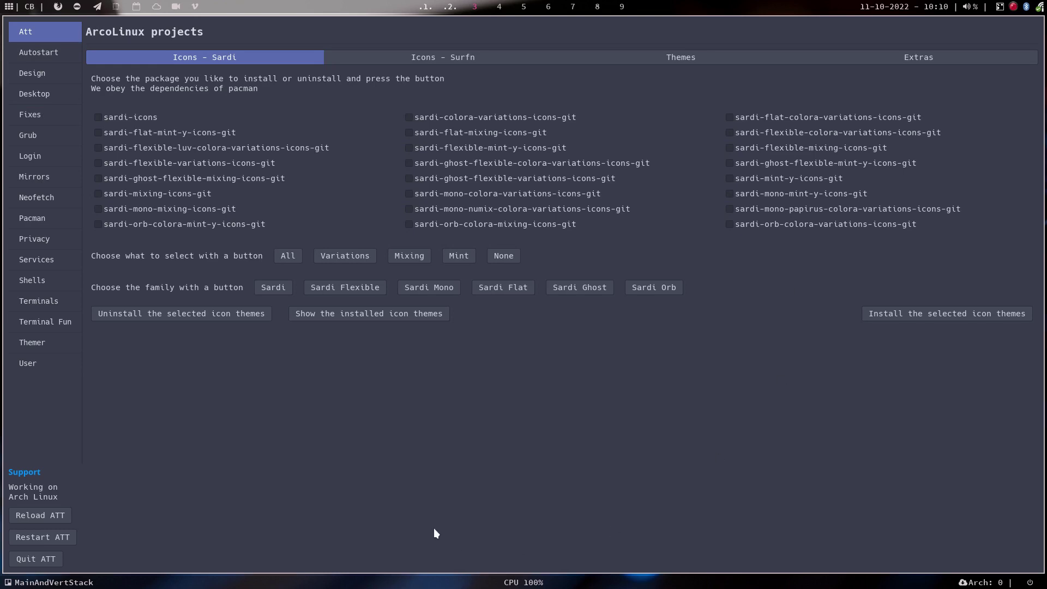
Look through the Mirrors, Neofetch, Pacman, Privacy, Services and Shells pages.
left_click(38, 173)
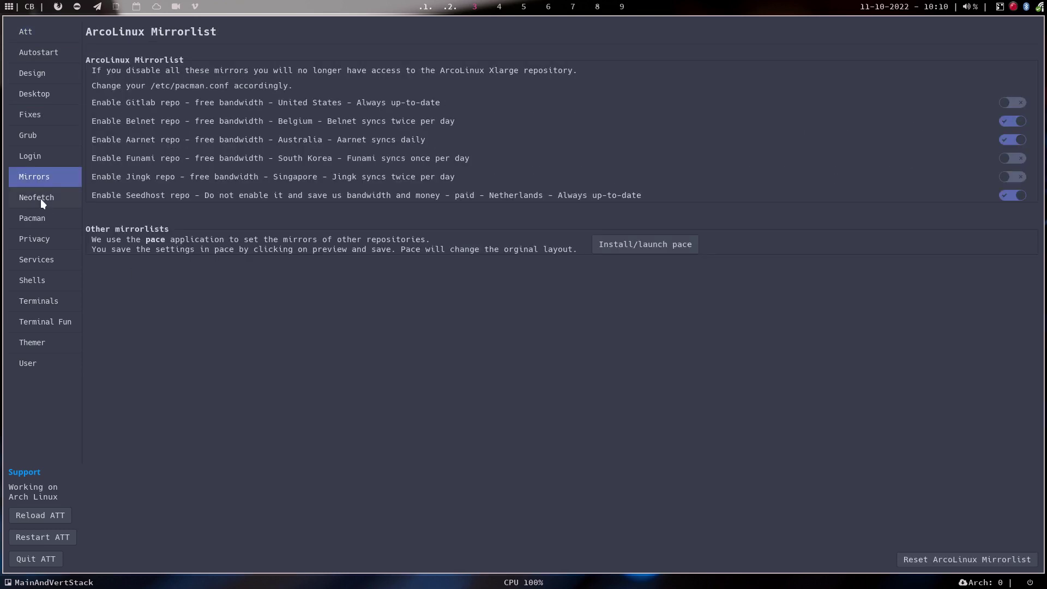
left_click(40, 197)
left_click(41, 220)
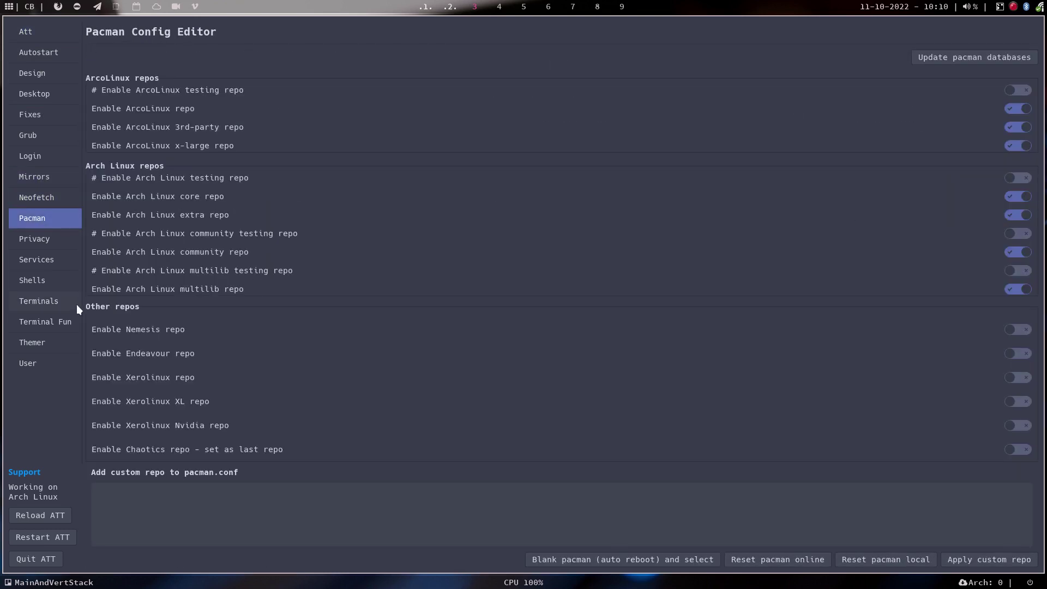
left_click(42, 240)
left_click(45, 262)
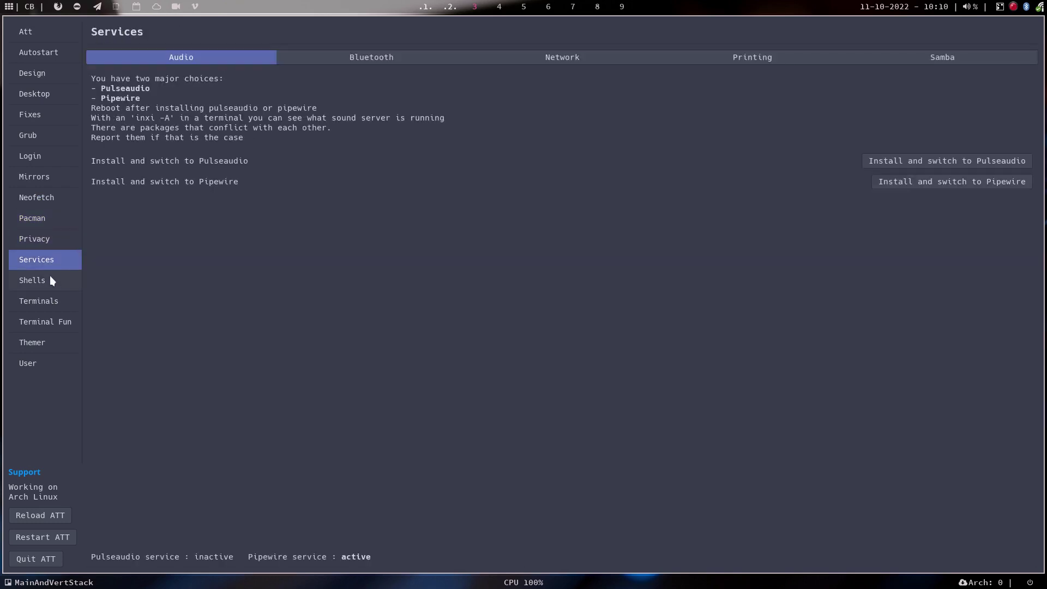
left_click(49, 278)
Close the tweak tool, open the VirtualBox VMs folder and delete the Carli 9 folder.
key("super+q")
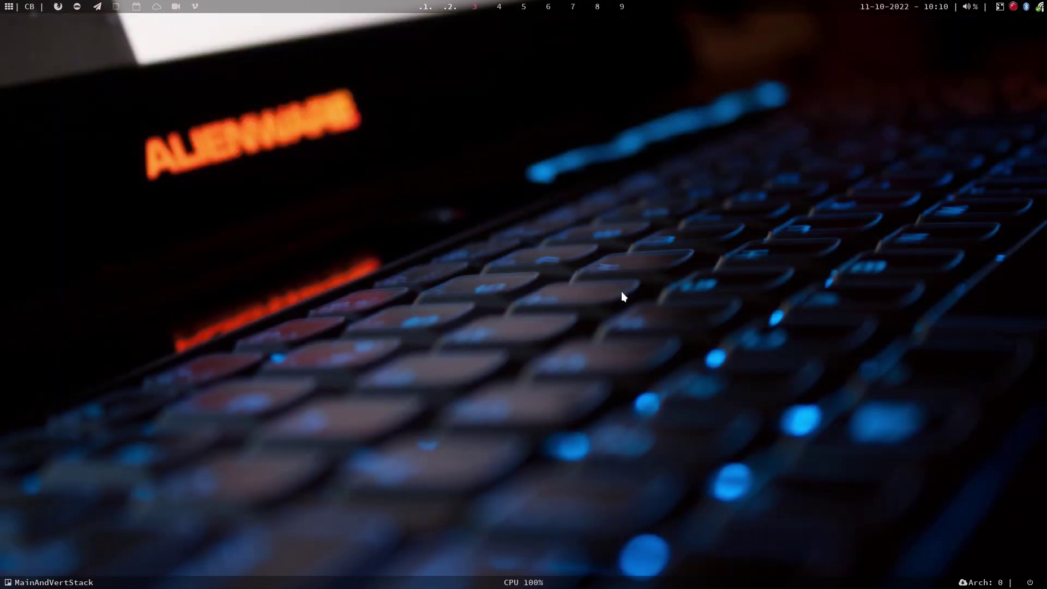
left_click(449, 6)
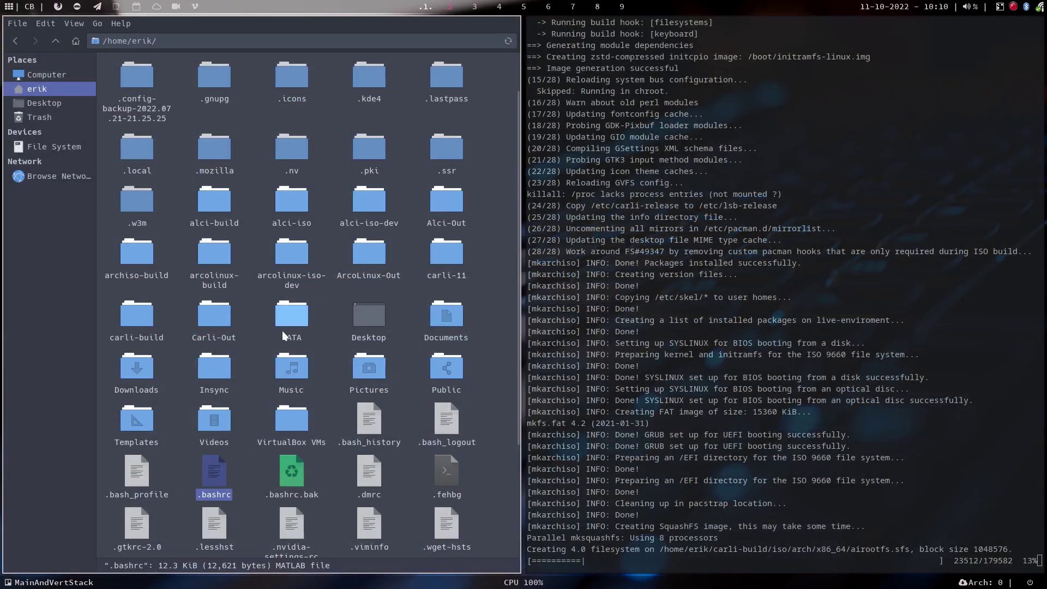
double_click(290, 423)
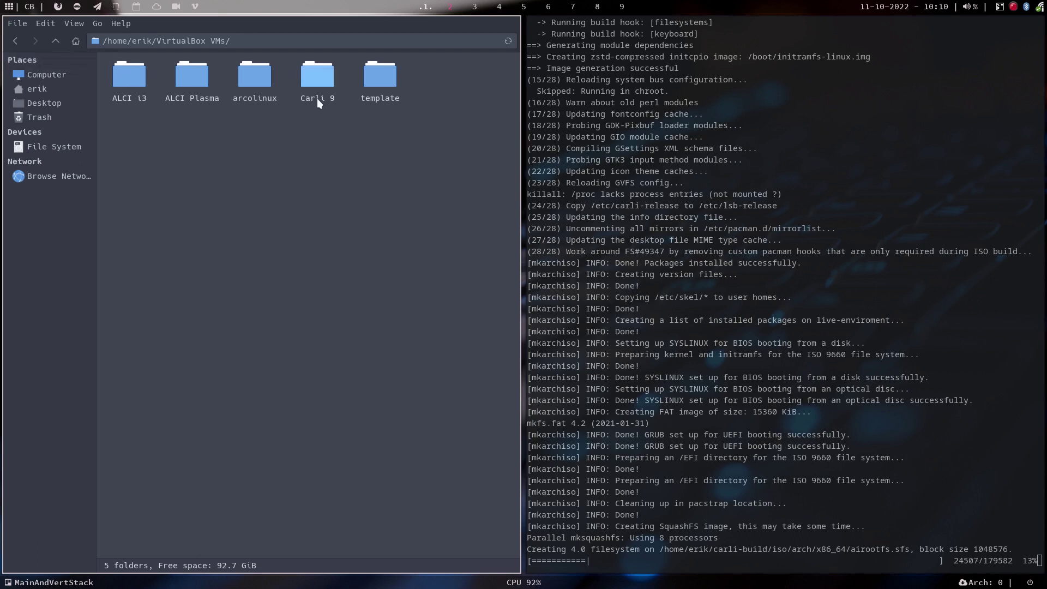
left_click(315, 73)
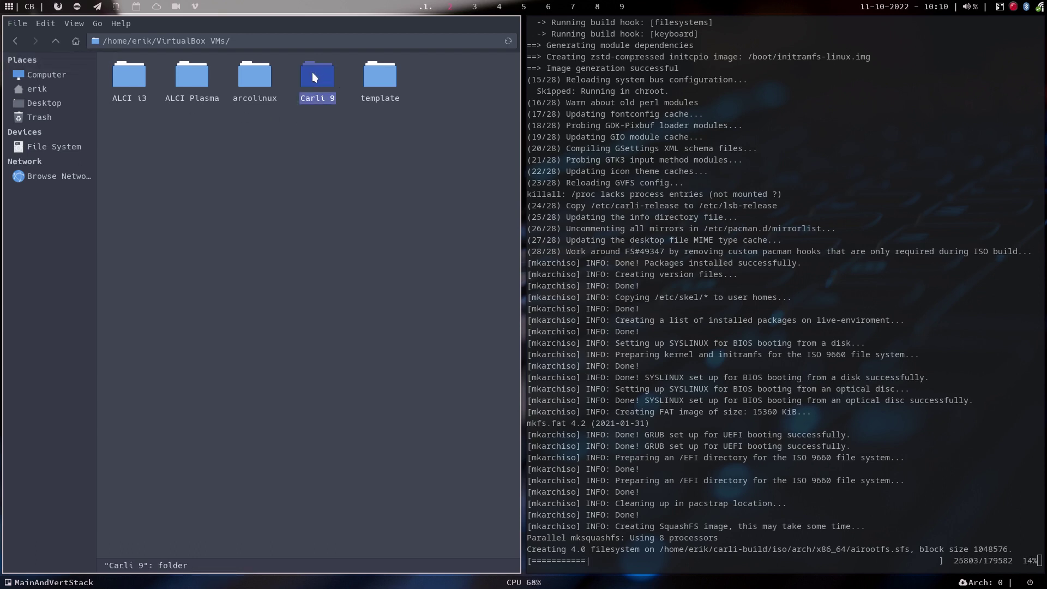
key("Delete")
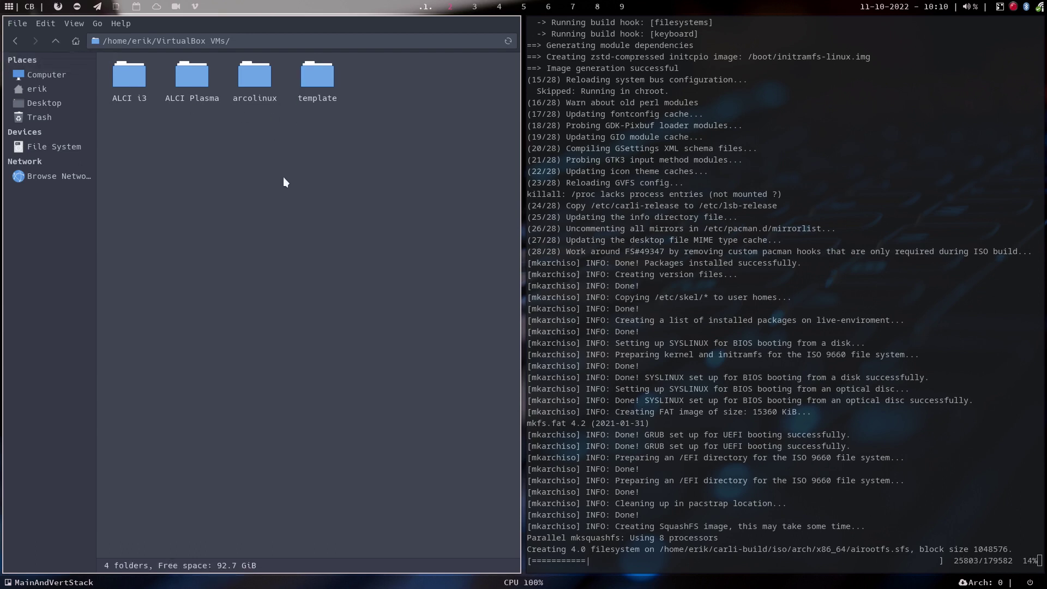
In list view delete the arcolinux, ALCI Plasma and ALCI i3 folders, then switch to workspace 3.
key("ctrl+2")
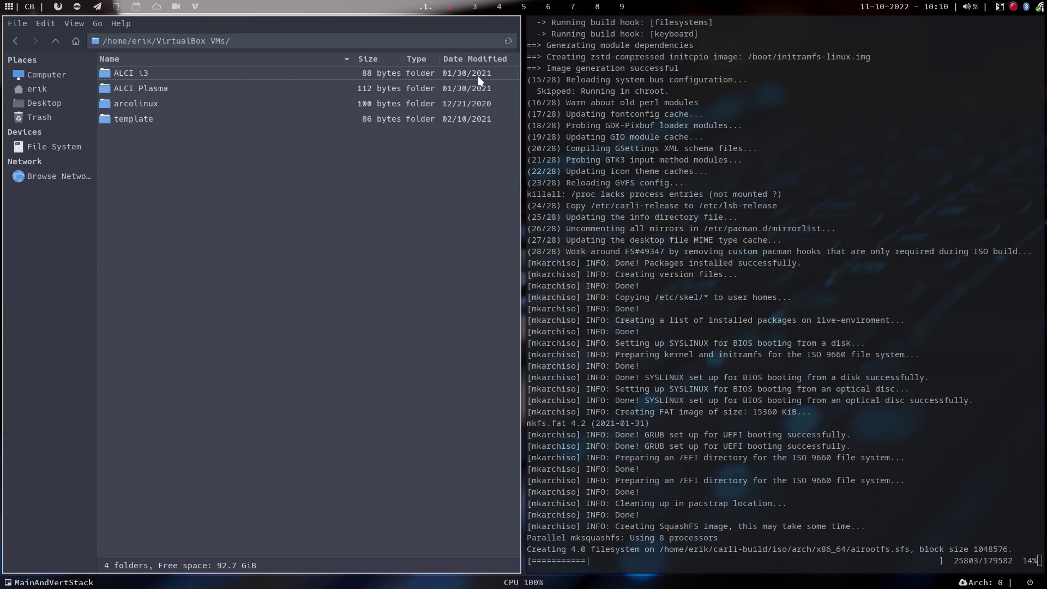
left_click(488, 75)
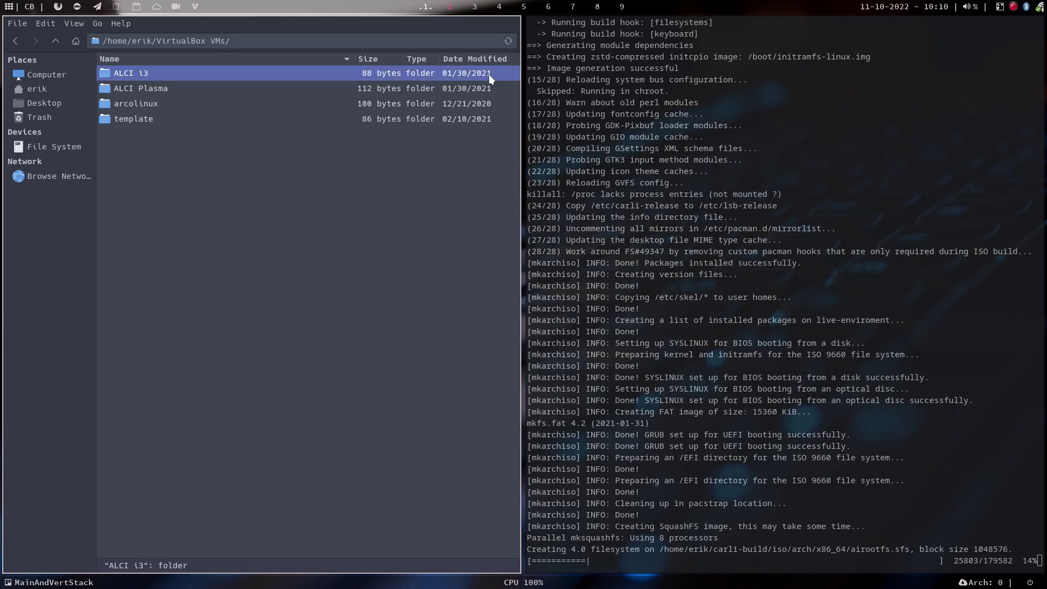
left_click(471, 101)
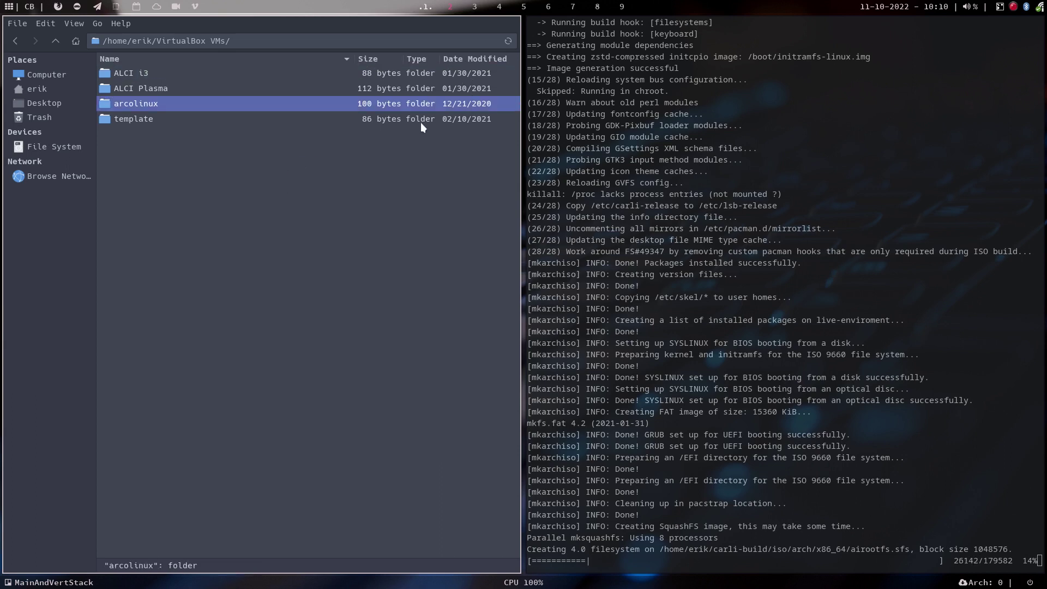
key("Delete")
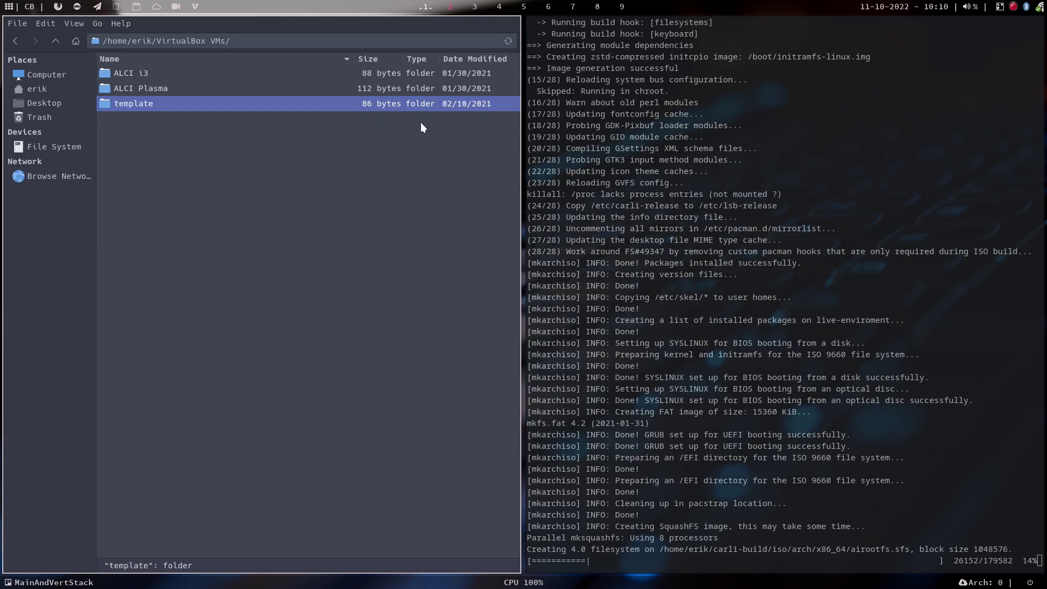
key("Up")
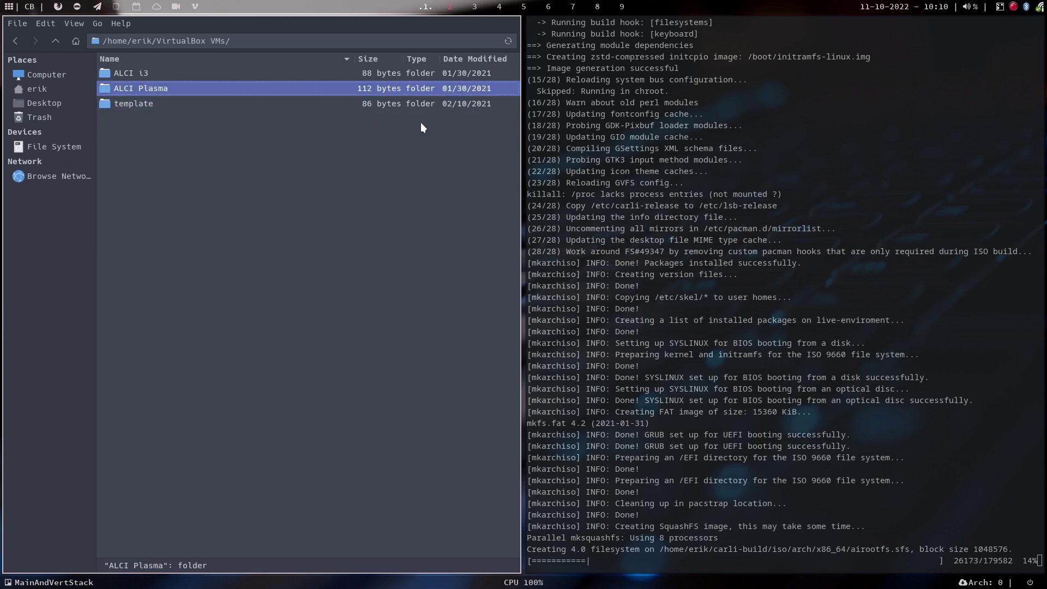
key("Delete")
key("Up")
key("Delete")
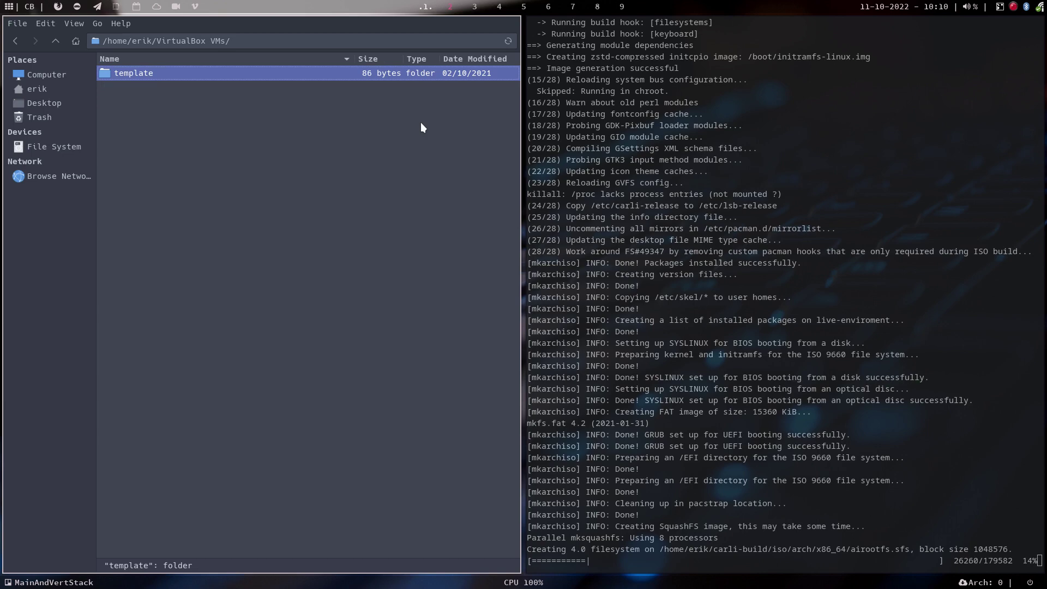
left_click(388, 242)
left_click(474, 7)
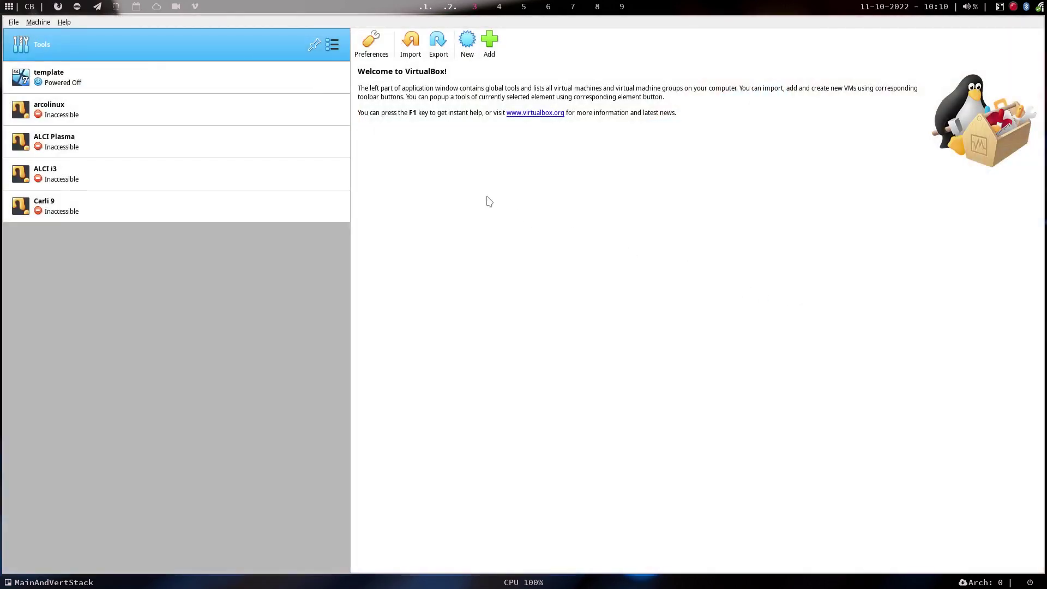
Remove the arcolinux, ALCI Plasma, ALCI i3 and Carli 9 entries one by one, confirming each removal.
right_click(260, 103)
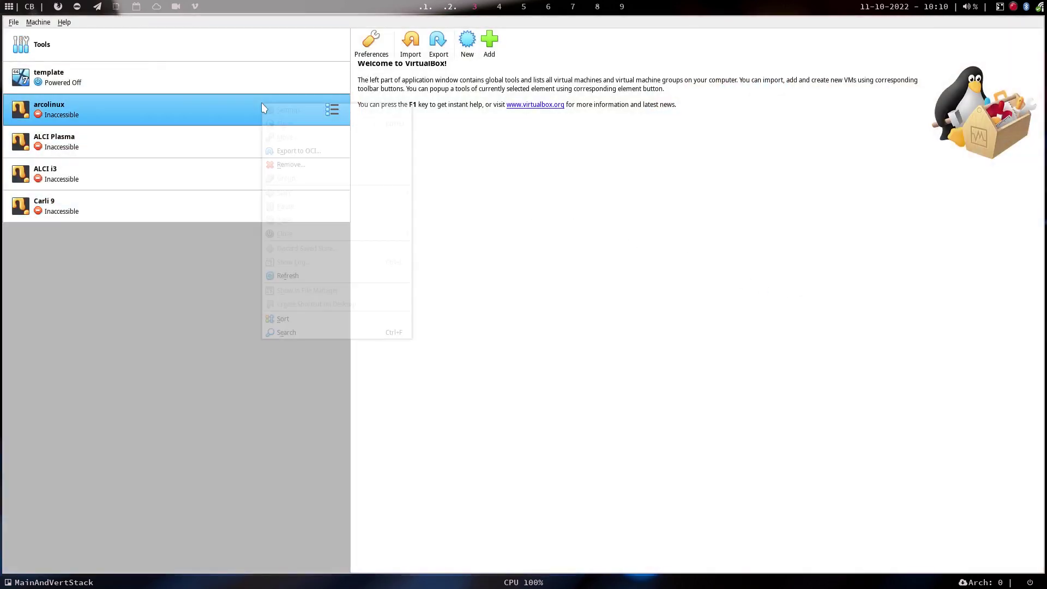
left_click(305, 165)
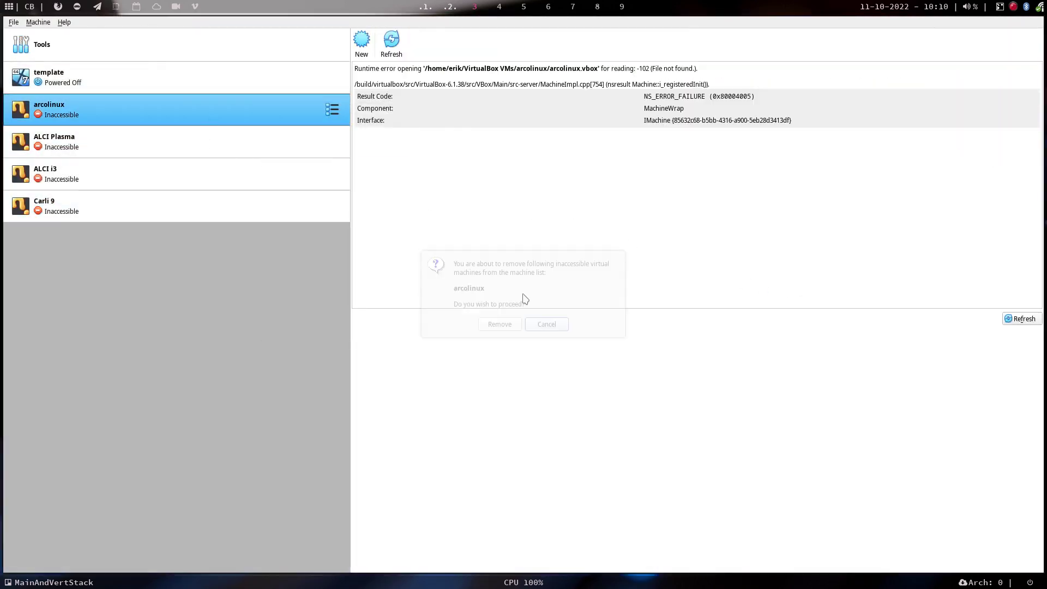
left_click(504, 324)
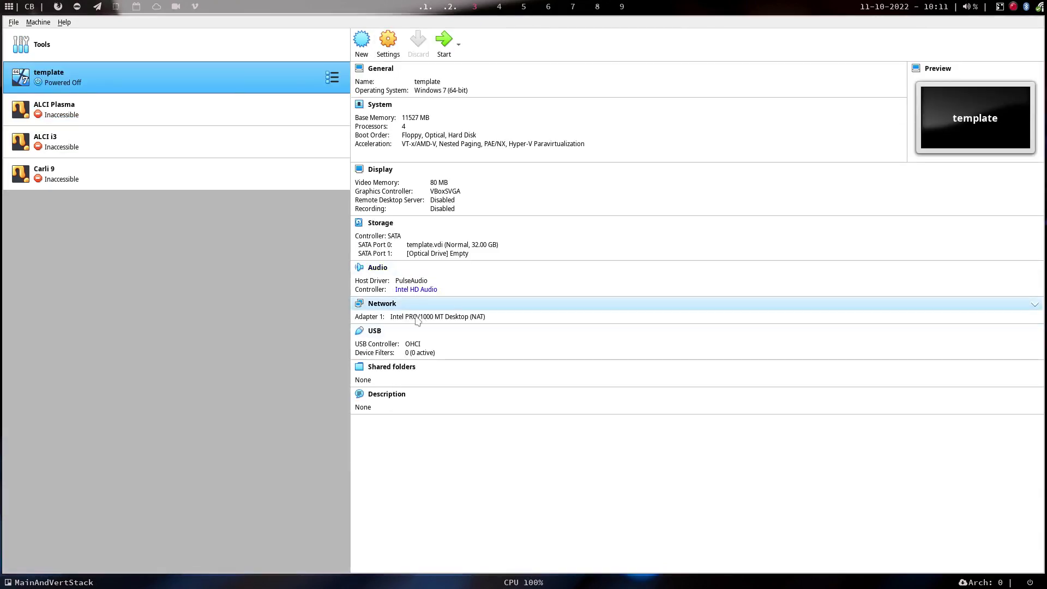
right_click(151, 113)
left_click(201, 173)
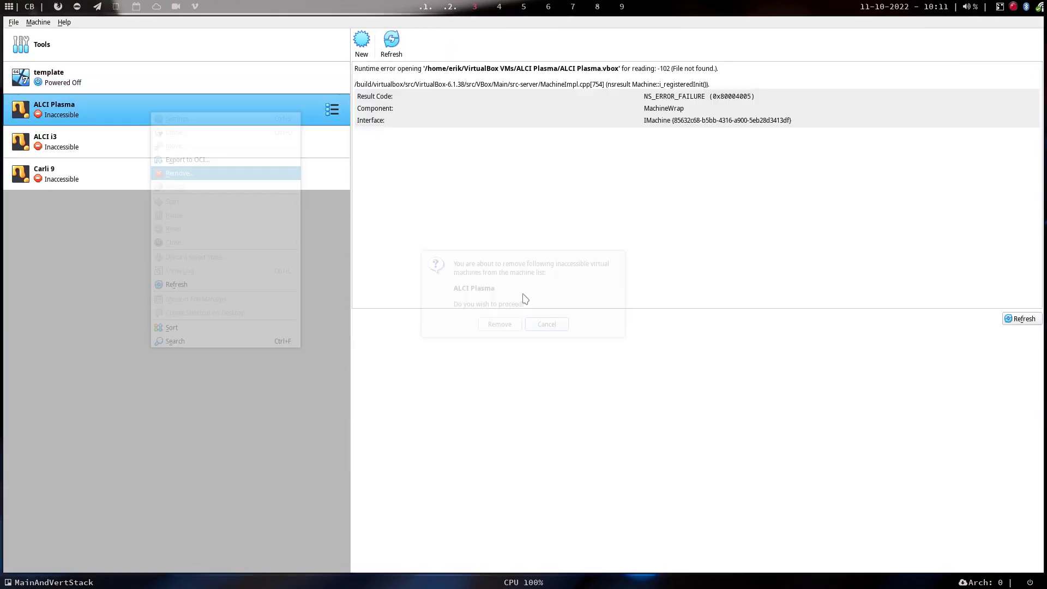
left_click(506, 325)
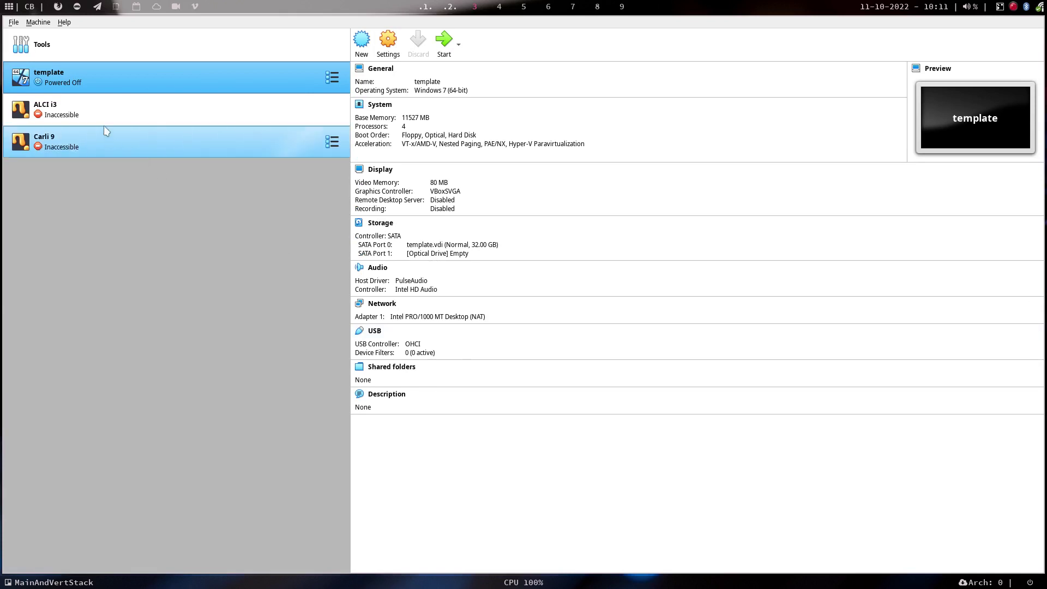
right_click(97, 110)
left_click(162, 173)
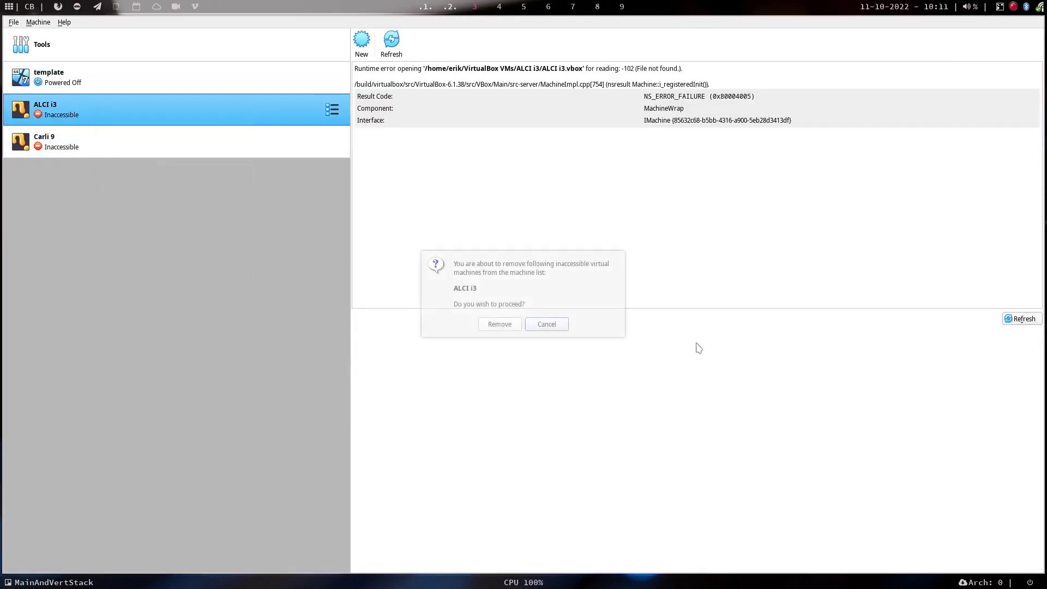
left_click(499, 324)
right_click(103, 110)
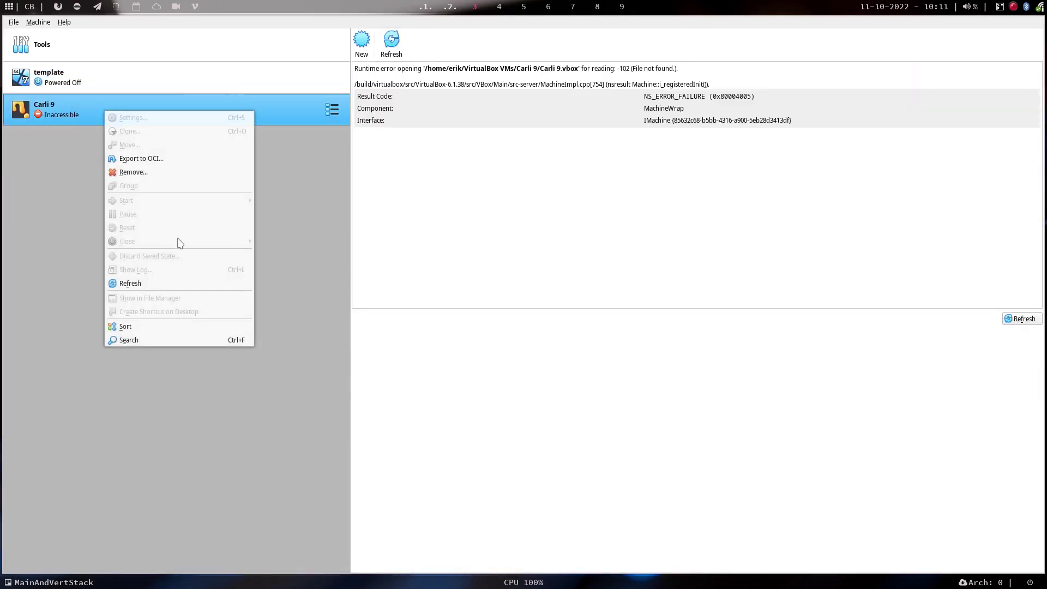
left_click(150, 171)
left_click(502, 327)
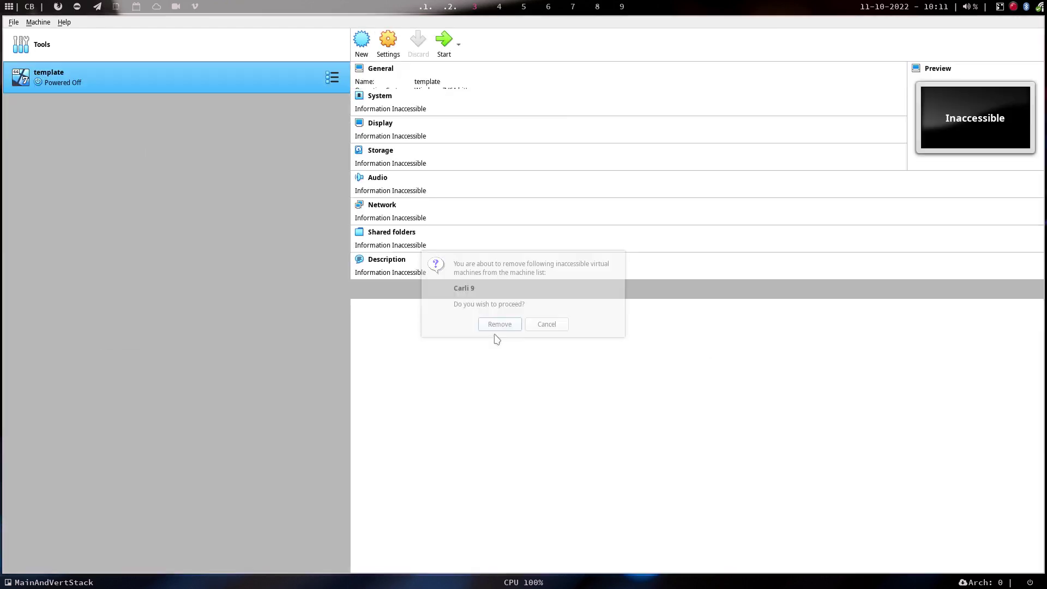
In the template's General settings, set type Linux and version Arch Linux (64-bit).
left_click(385, 45)
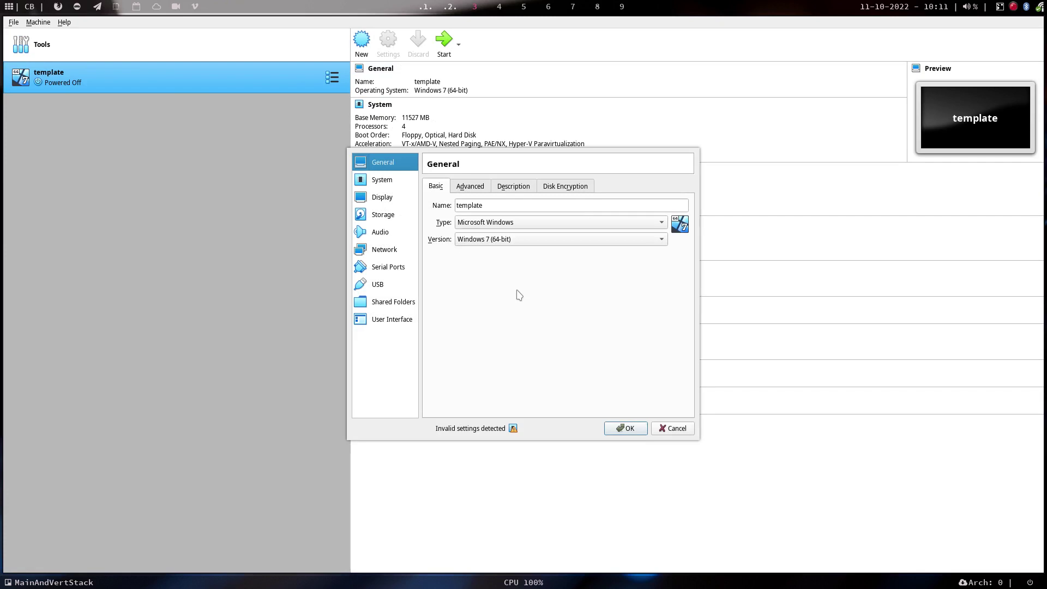
left_click(671, 429)
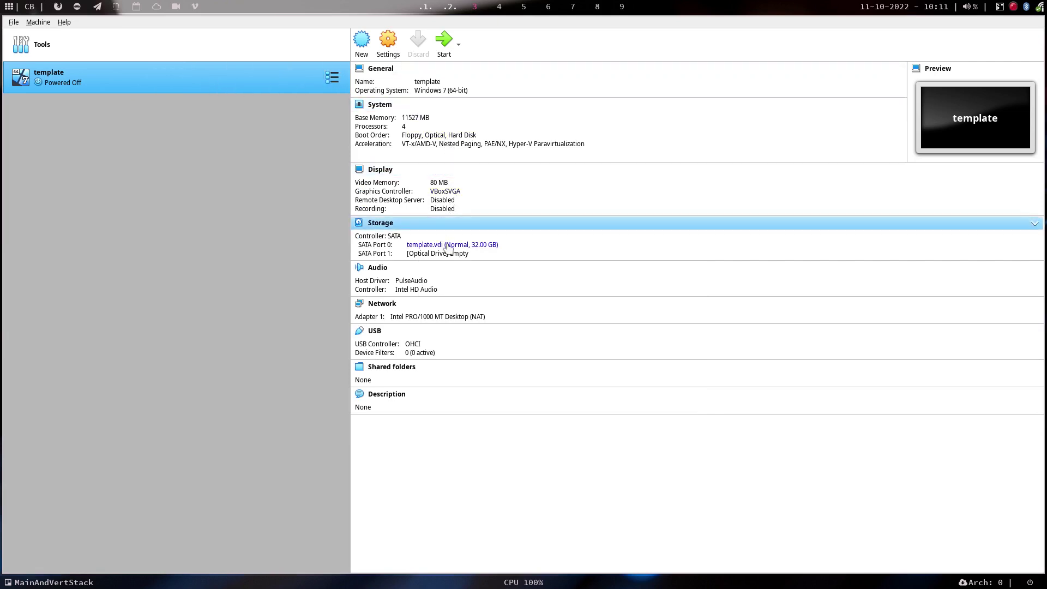
left_click(387, 43)
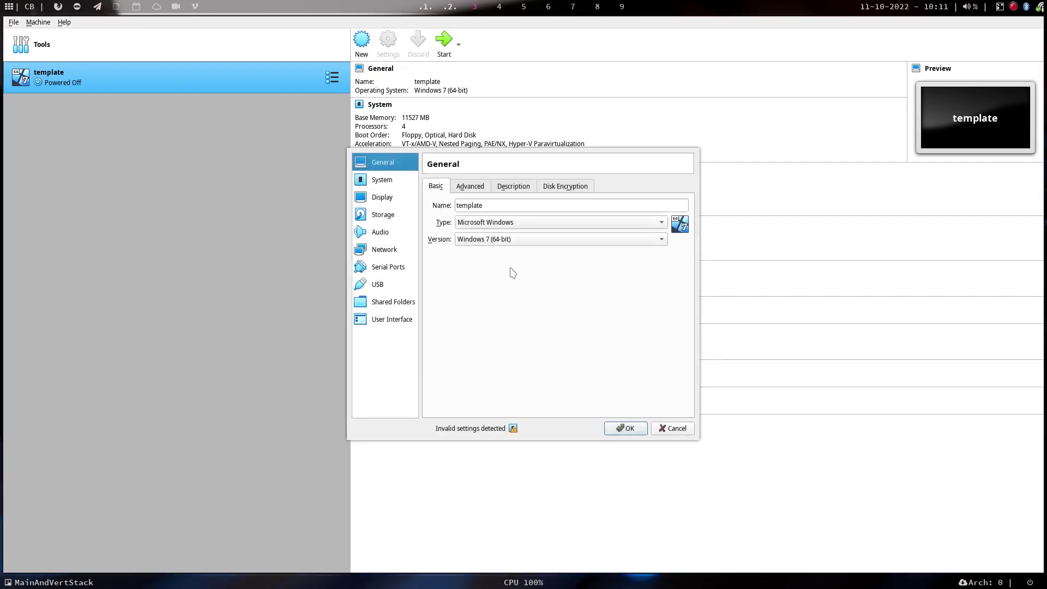
left_click(513, 226)
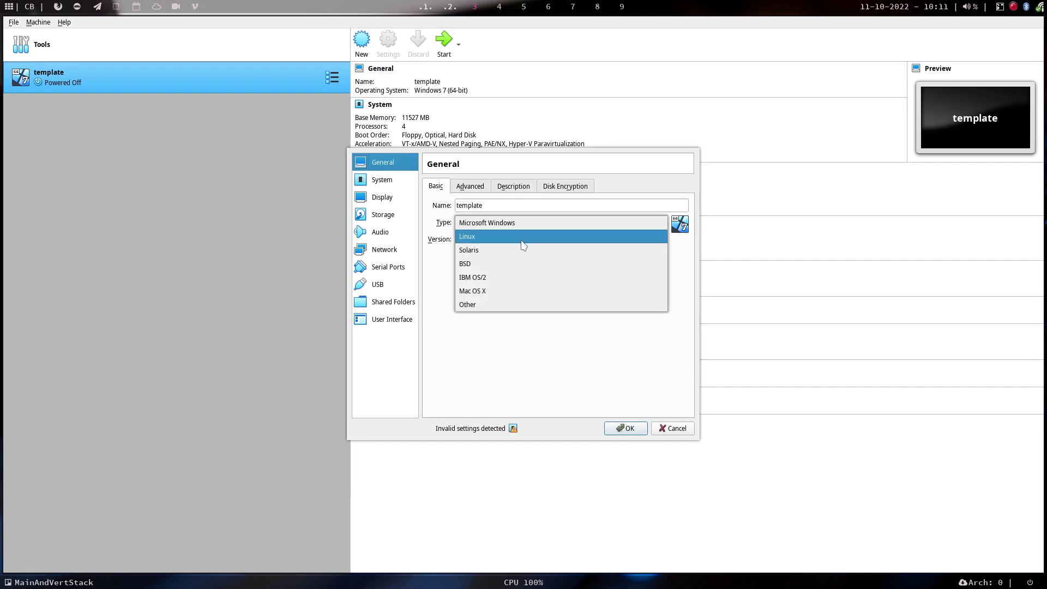
left_click(522, 238)
left_click(523, 240)
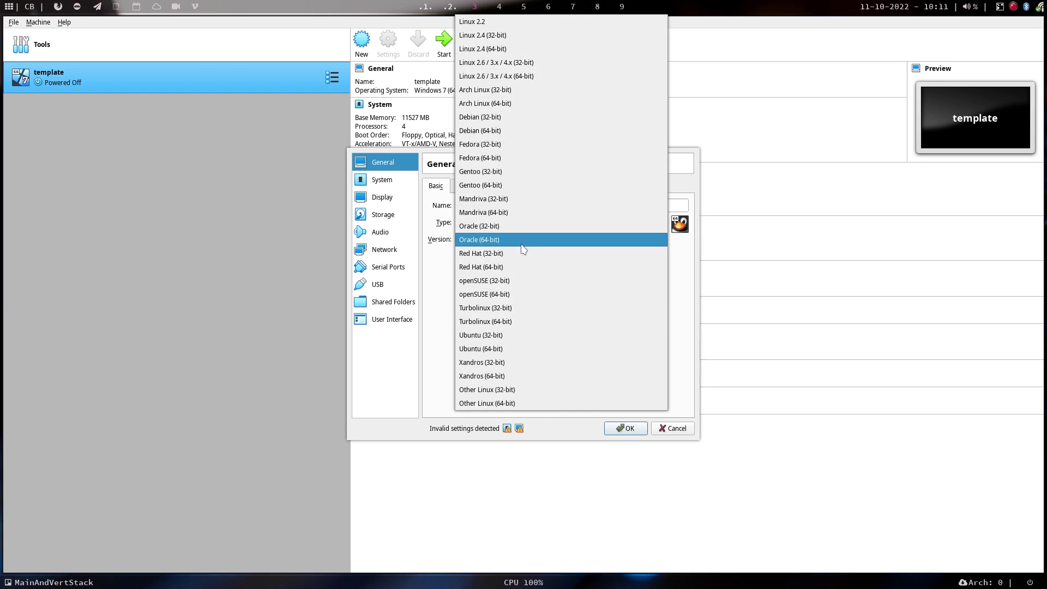
left_click(504, 104)
Set Shared Clipboard and Drag'n'Drop to Bidirectional on the Advanced page.
left_click(485, 185)
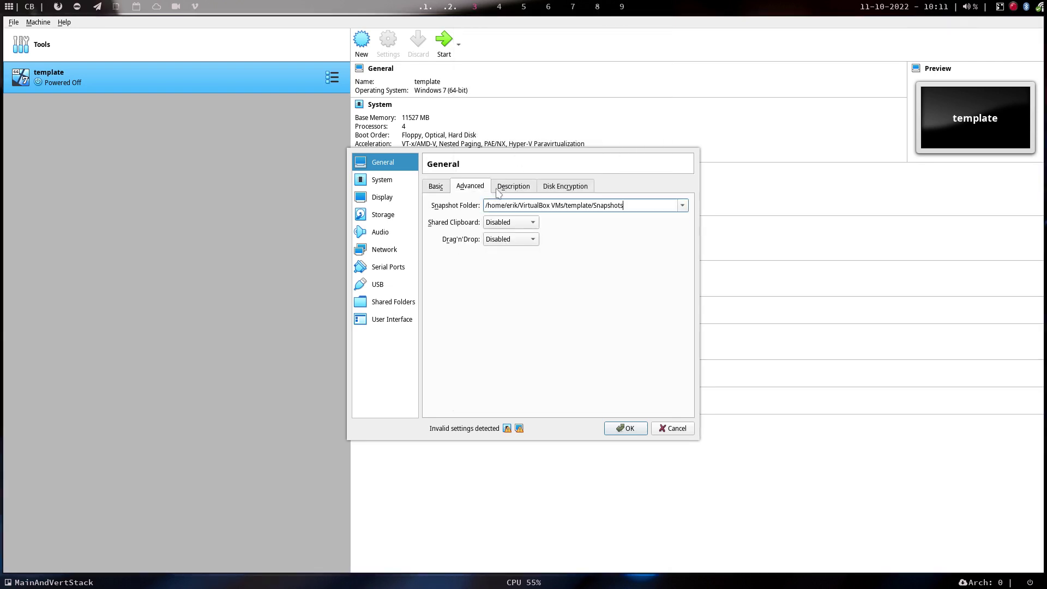
left_click(525, 222)
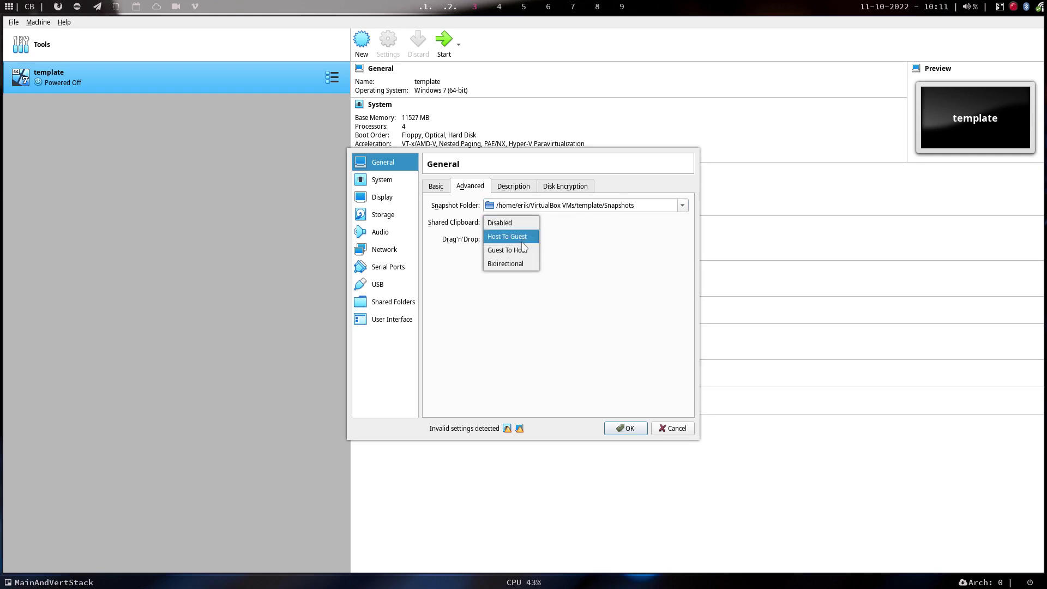
left_click(523, 265)
left_click(515, 236)
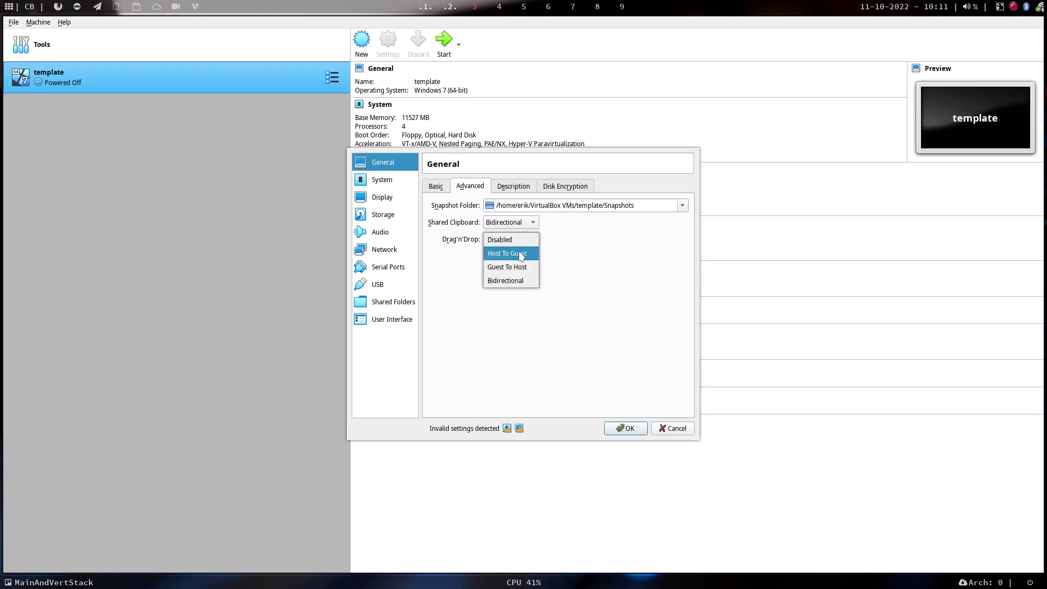
left_click(522, 281)
left_click(517, 188)
left_click(565, 192)
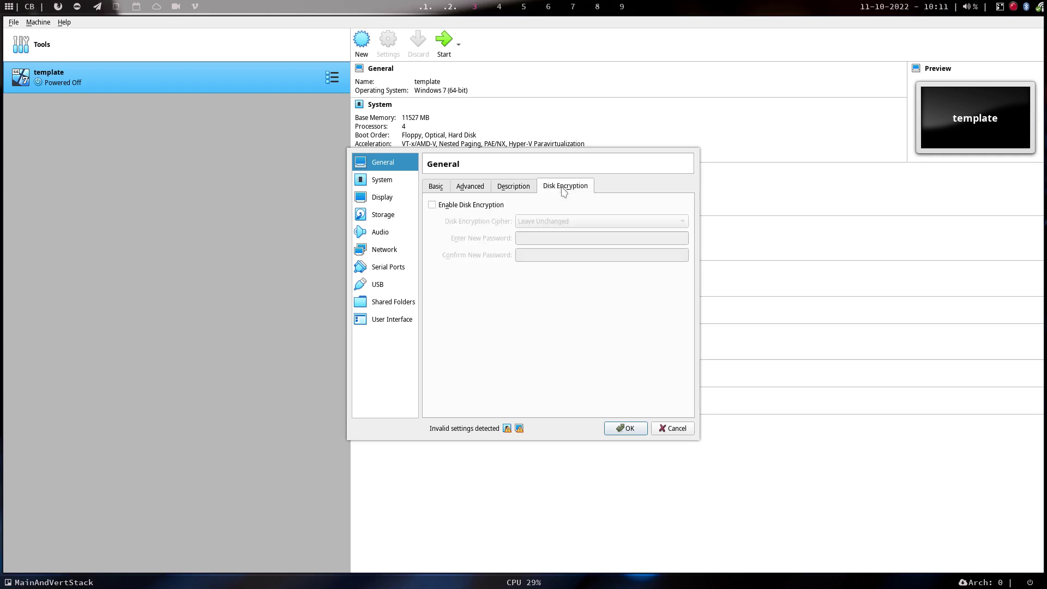
left_click(385, 180)
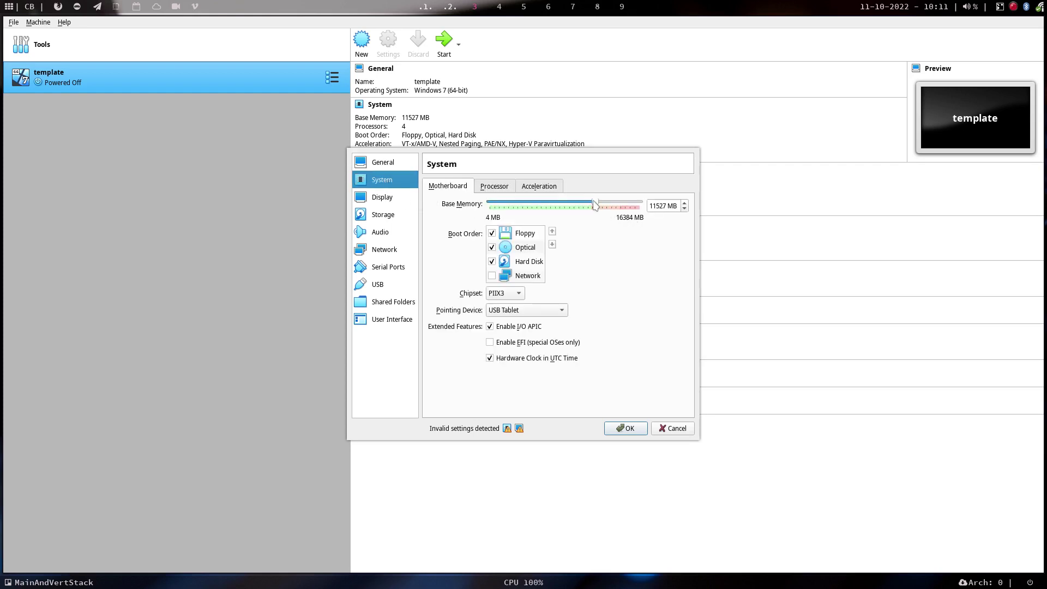
Lower base memory to 8192 MB, enable EFI and raise video memory to 128 MB.
left_click_drag(595, 202, 567, 202)
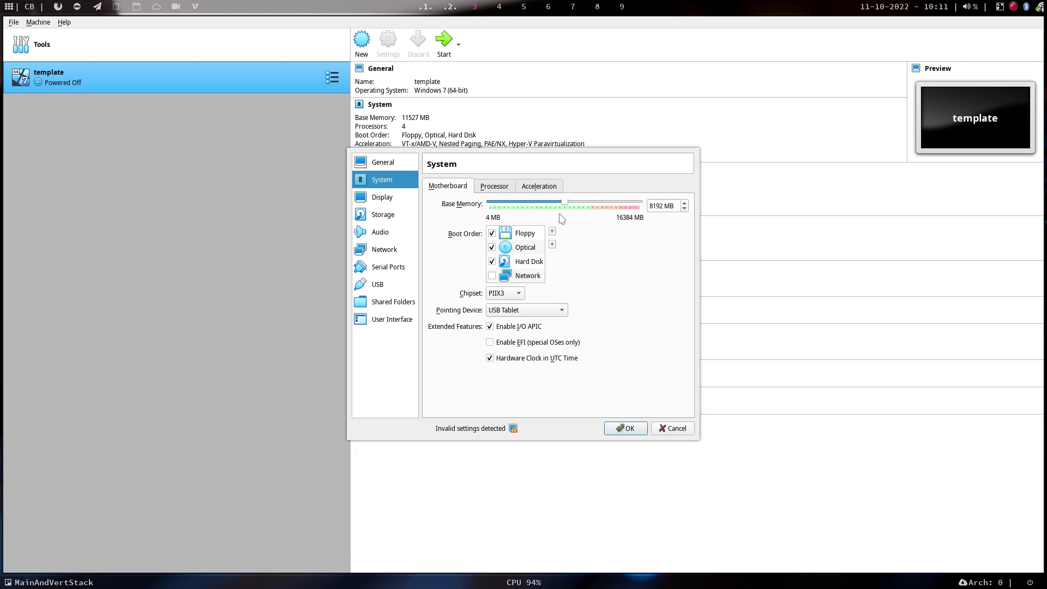
left_click(491, 343)
left_click(494, 187)
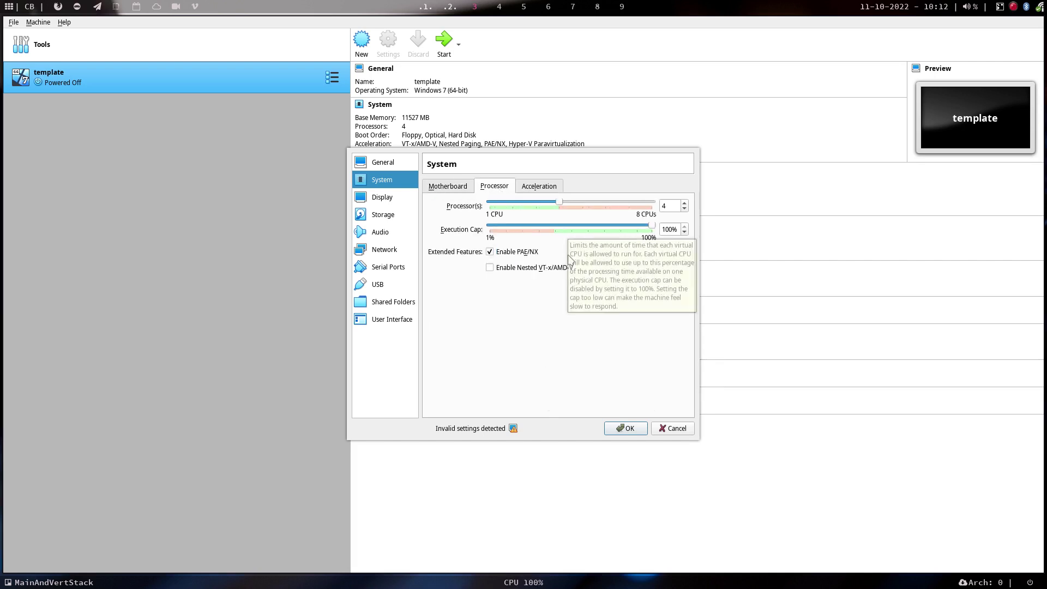
left_click(541, 187)
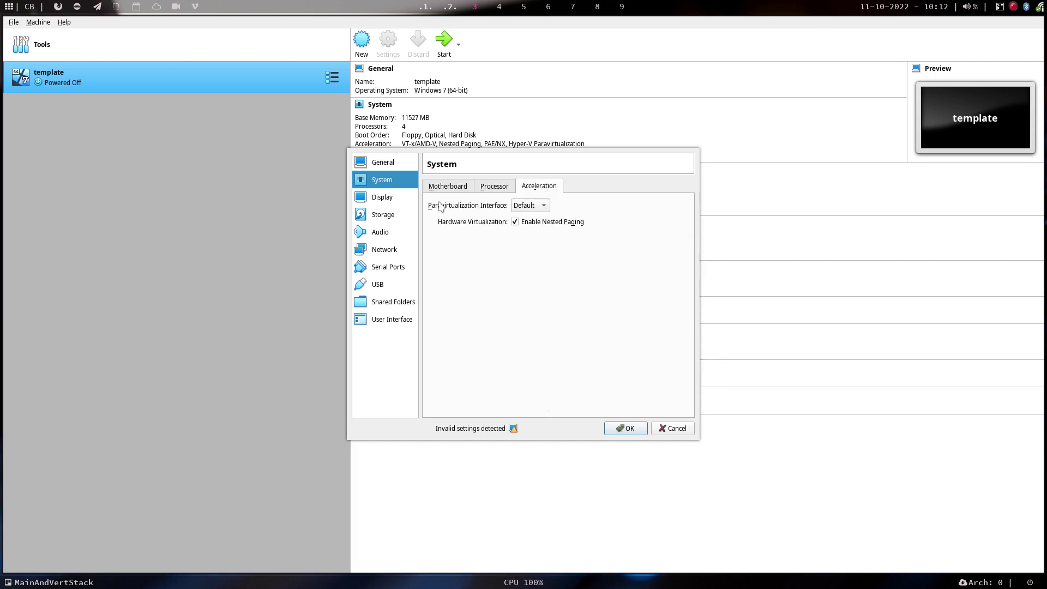
left_click(382, 196)
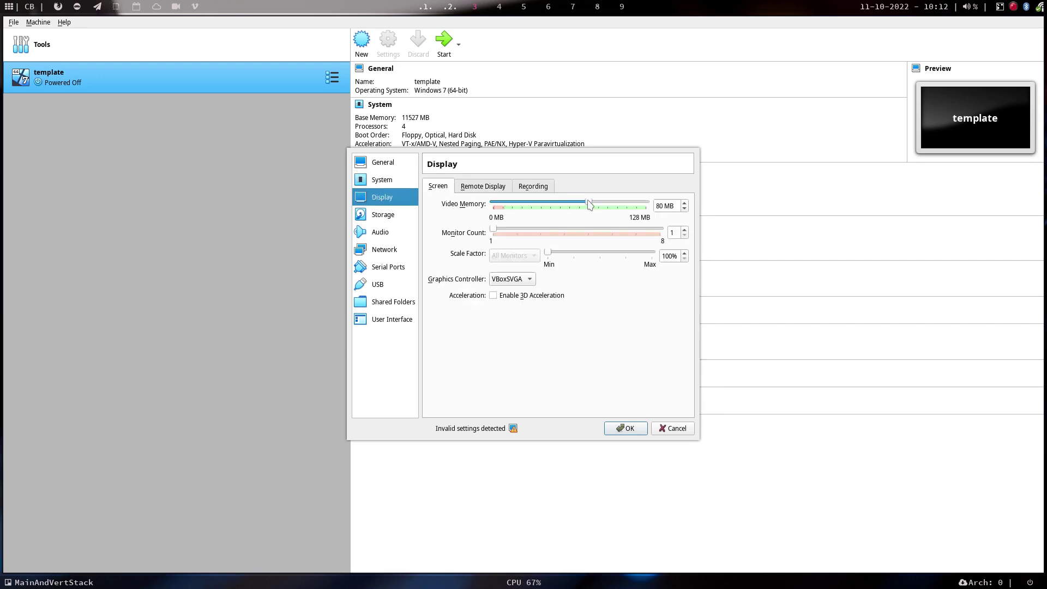
left_click_drag(589, 204, 647, 205)
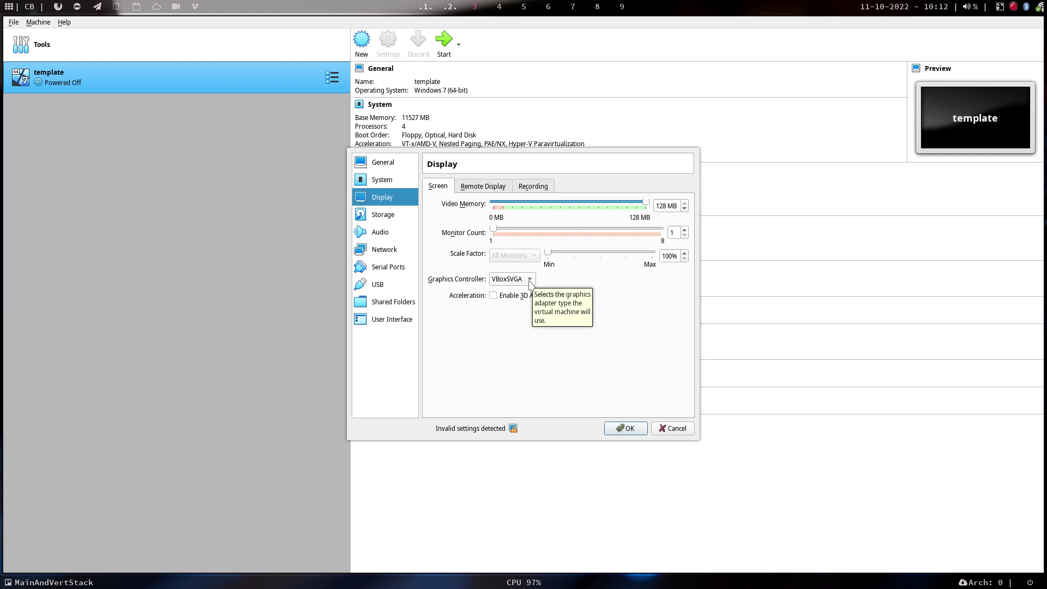
Review storage, audio (toggled off and on), network and shared folders, then apply the settings.
left_click(388, 218)
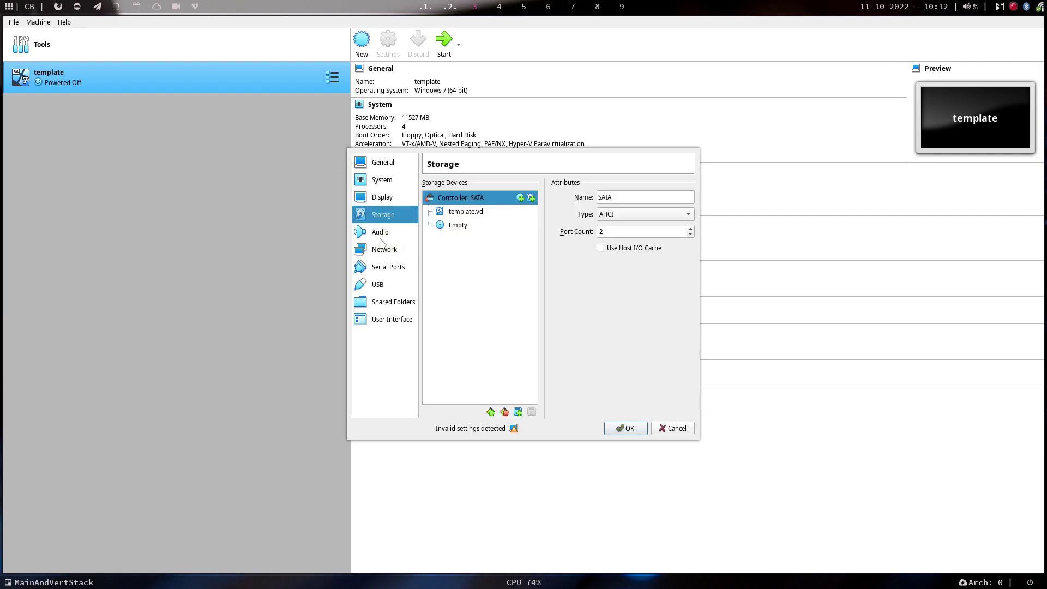
left_click(387, 234)
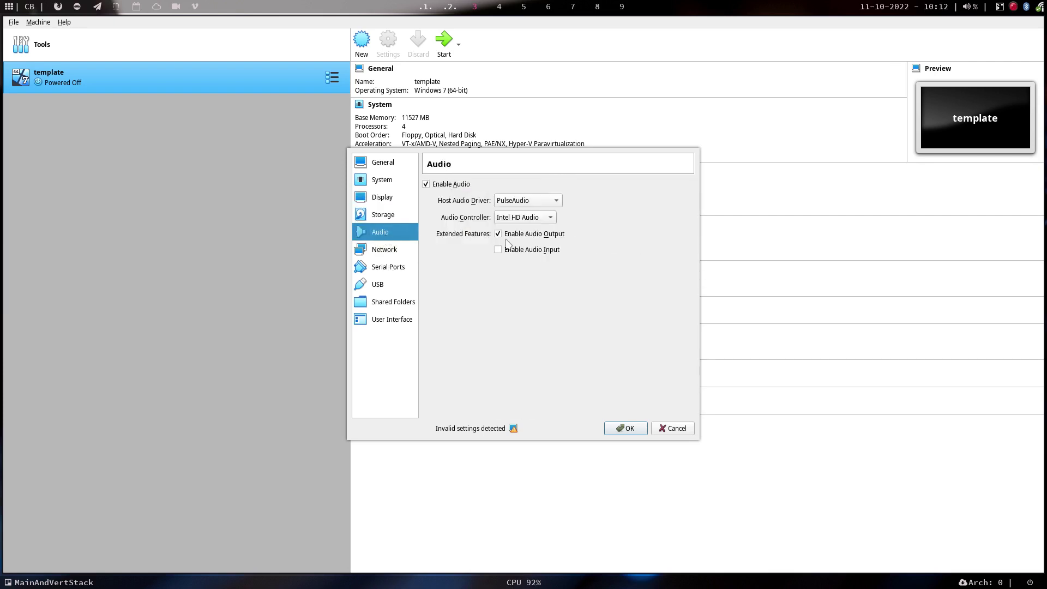
left_click(445, 185)
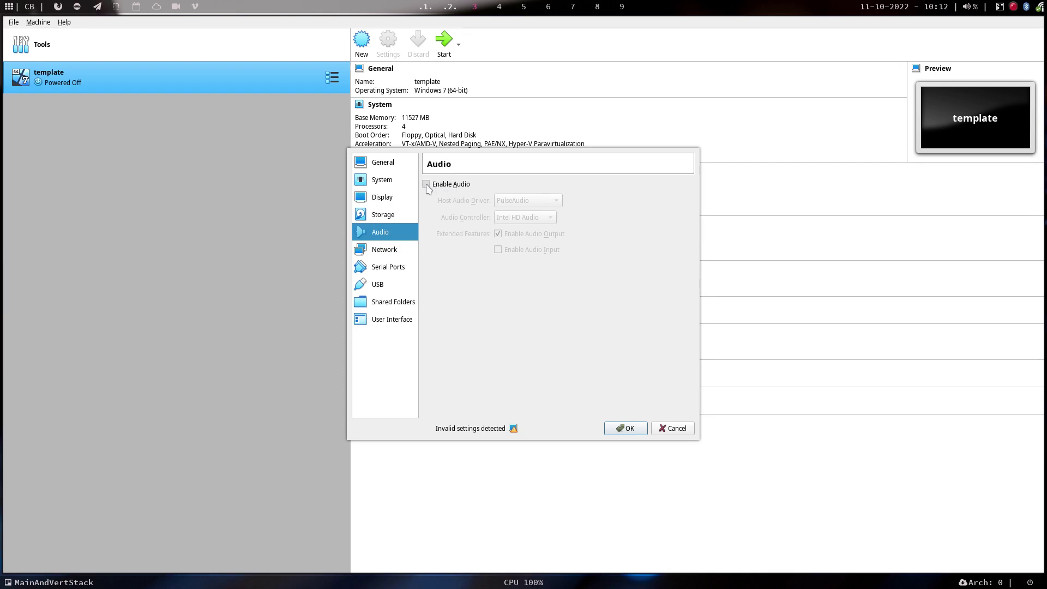
left_click(426, 184)
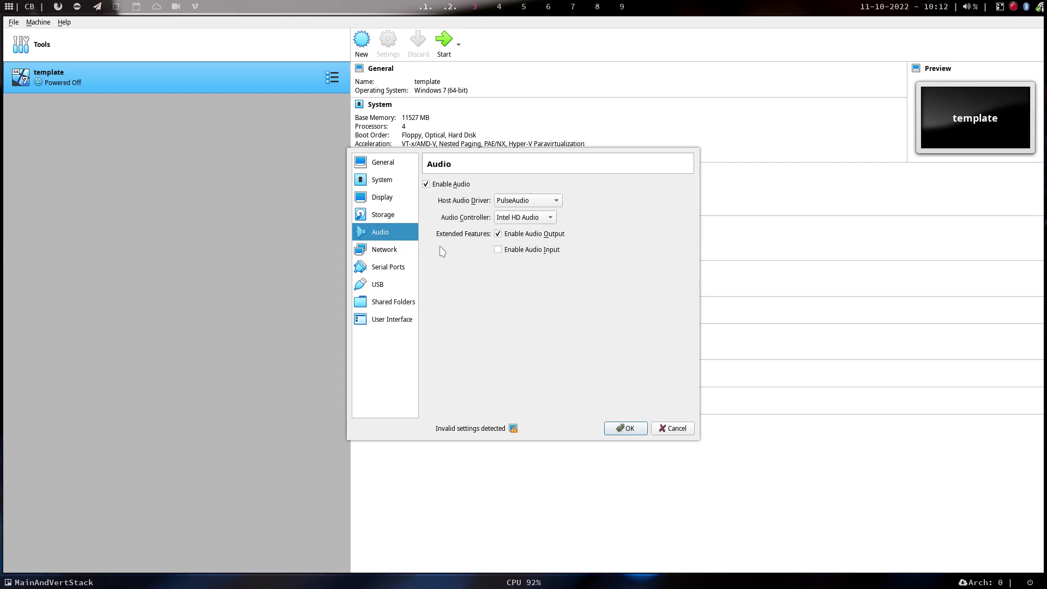
left_click(392, 254)
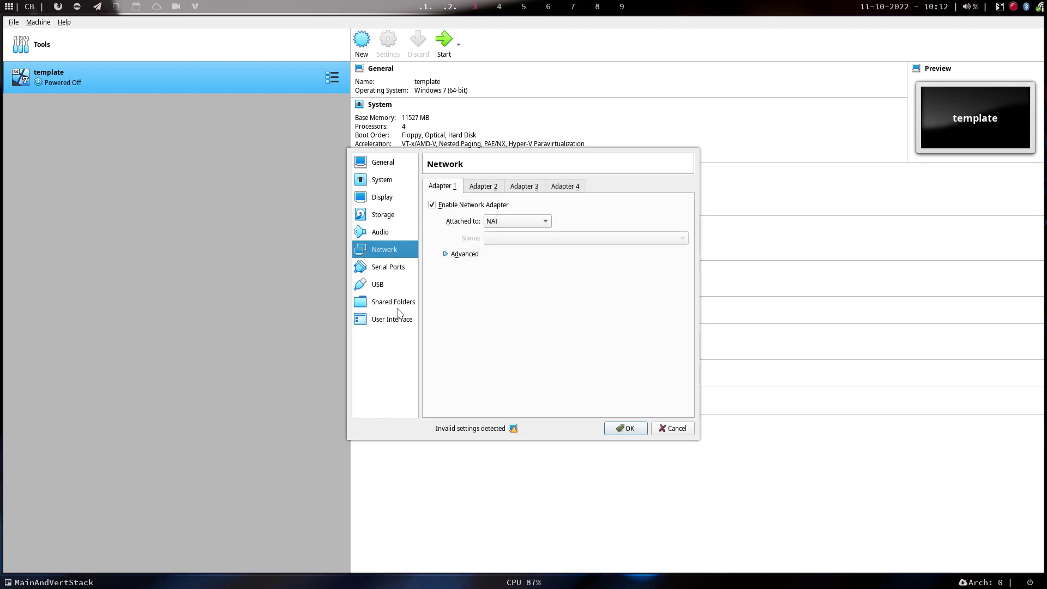
left_click(398, 306)
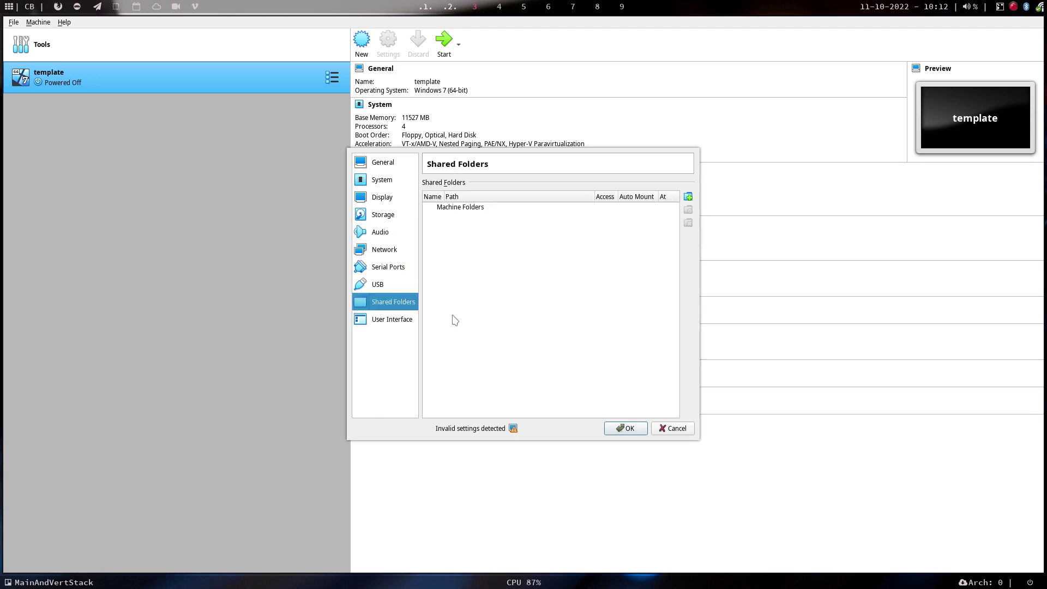
left_click(628, 428)
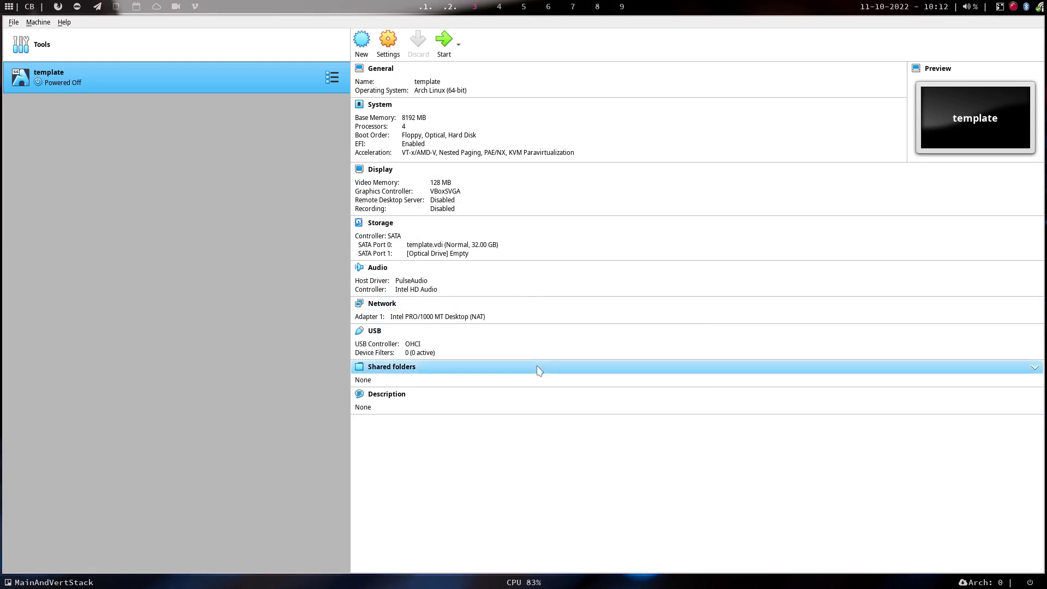
Check the build terminal's output for the 1.3G carli-2022.10.11-x86_64.iso.
left_click(426, 7)
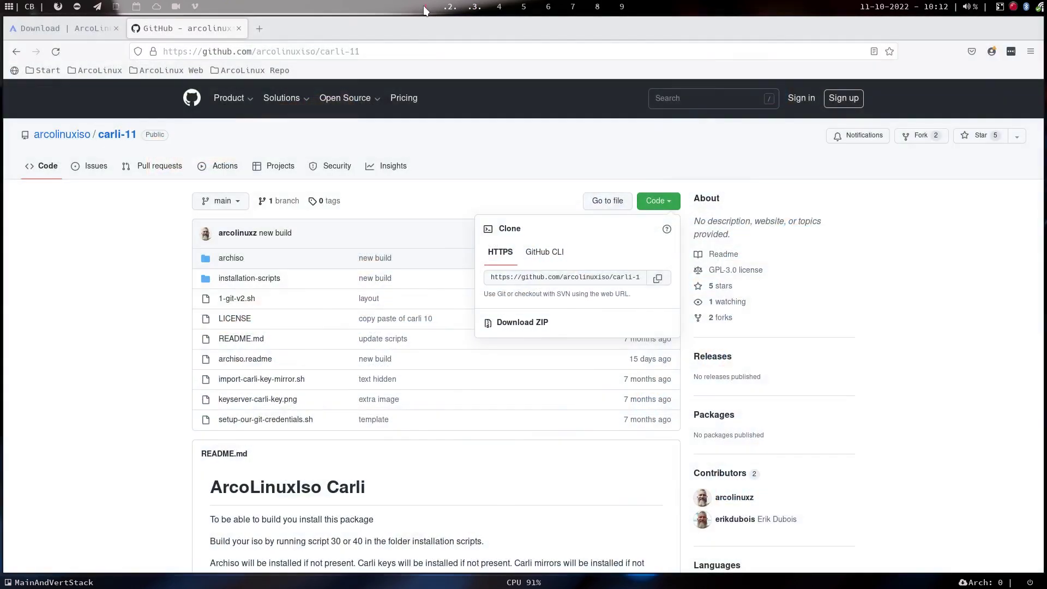
left_click(448, 7)
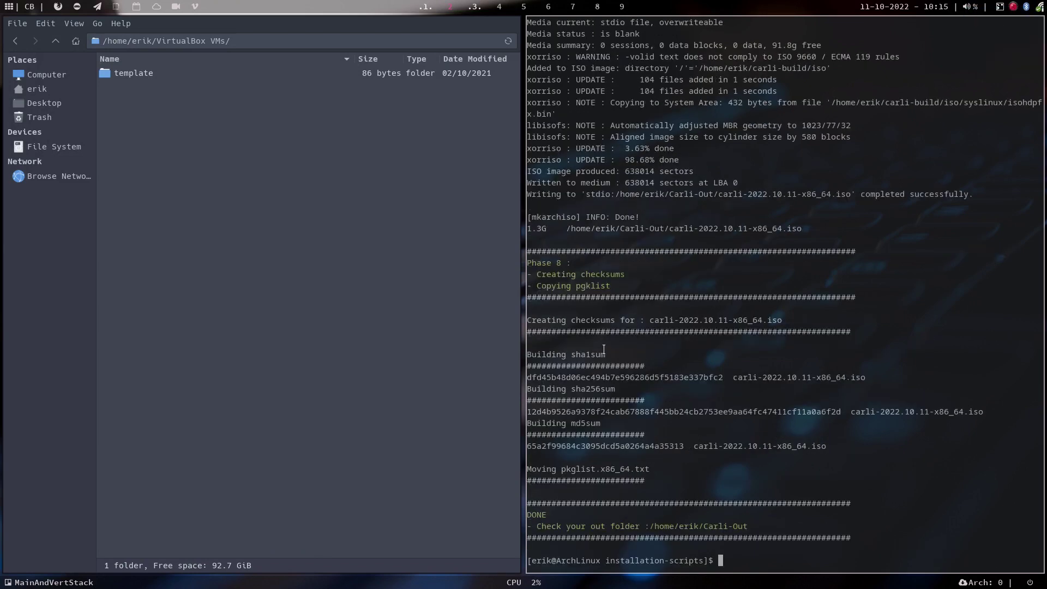
left_click_drag(554, 230, 524, 227)
Clone the template machine as a full clone named Carli11.
key("super+3")
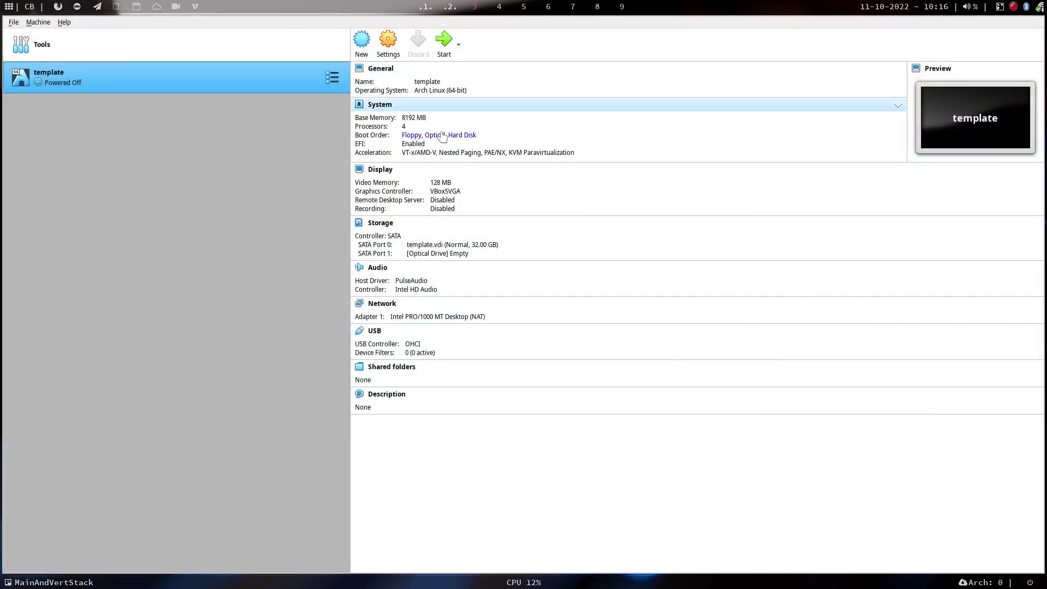
right_click(170, 70)
left_click(207, 91)
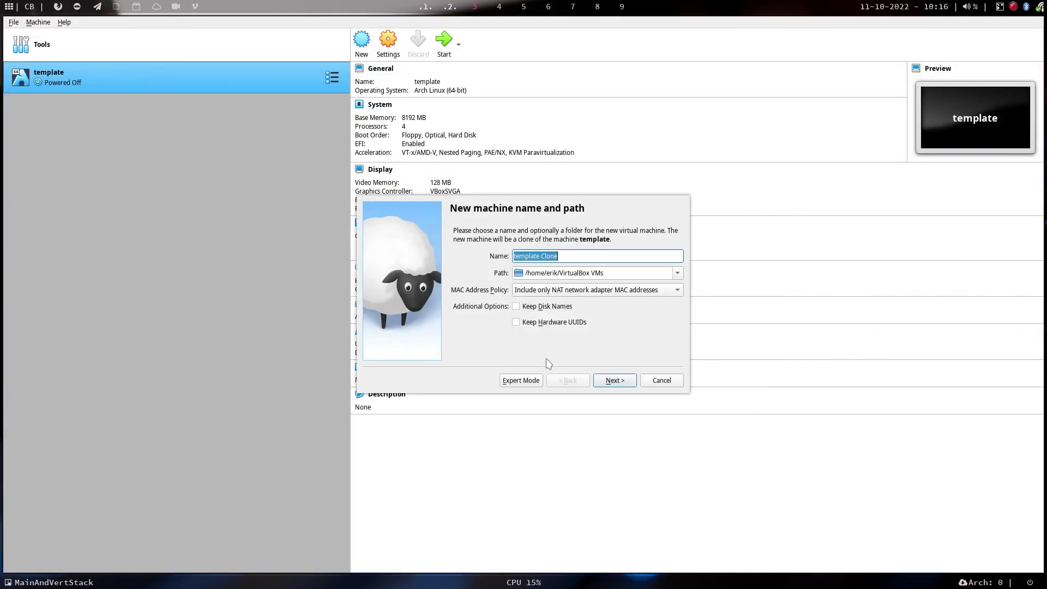
type("Carli11")
key("Return")
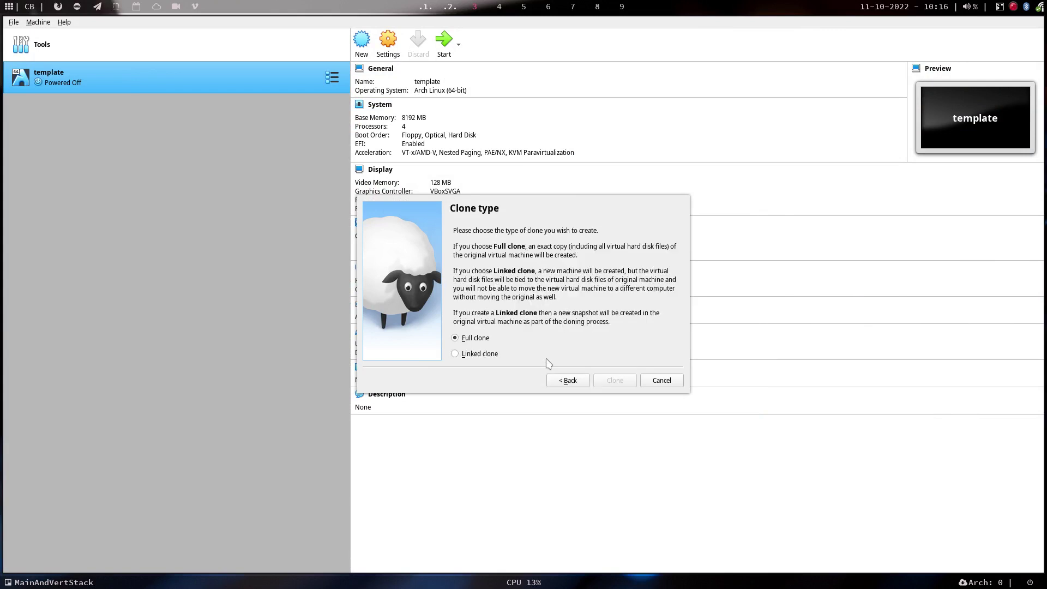
key("Return")
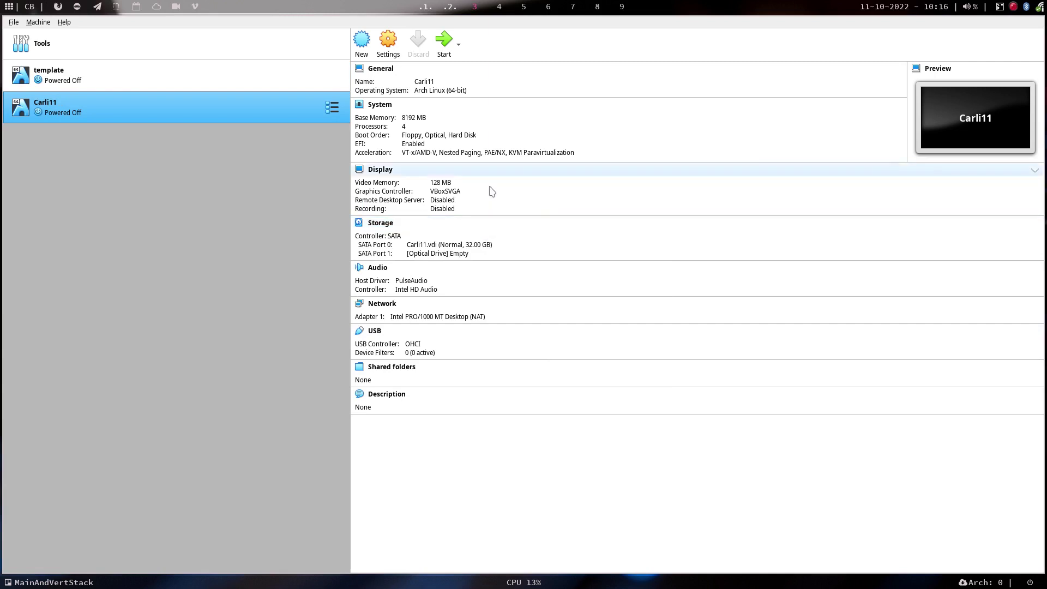
Load carli-2022.10.11-x86_64.iso from Carli-Out into Carli11's optical drive and start the machine.
left_click(460, 254)
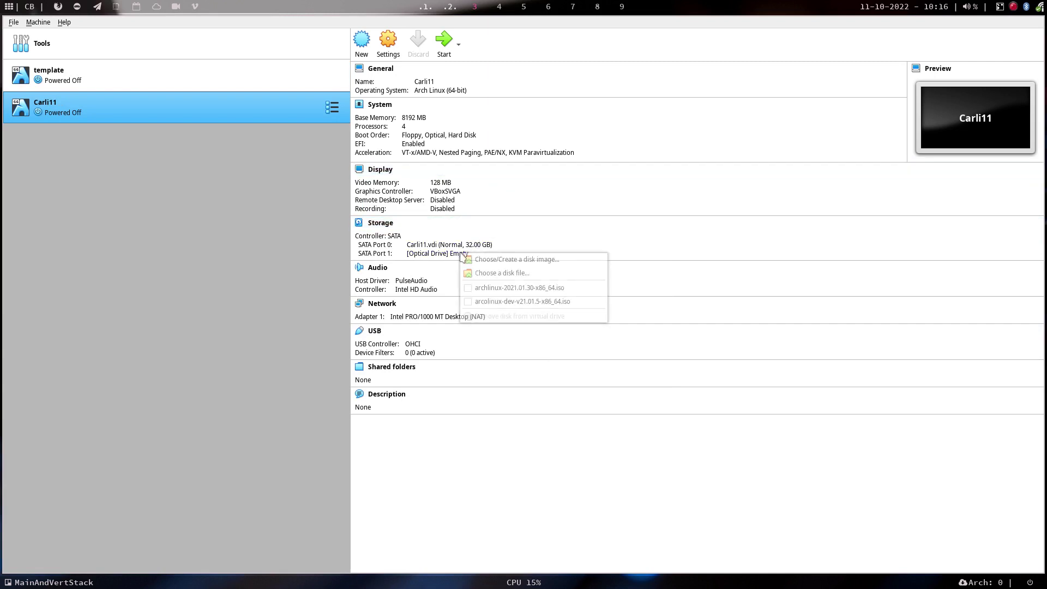
left_click(527, 275)
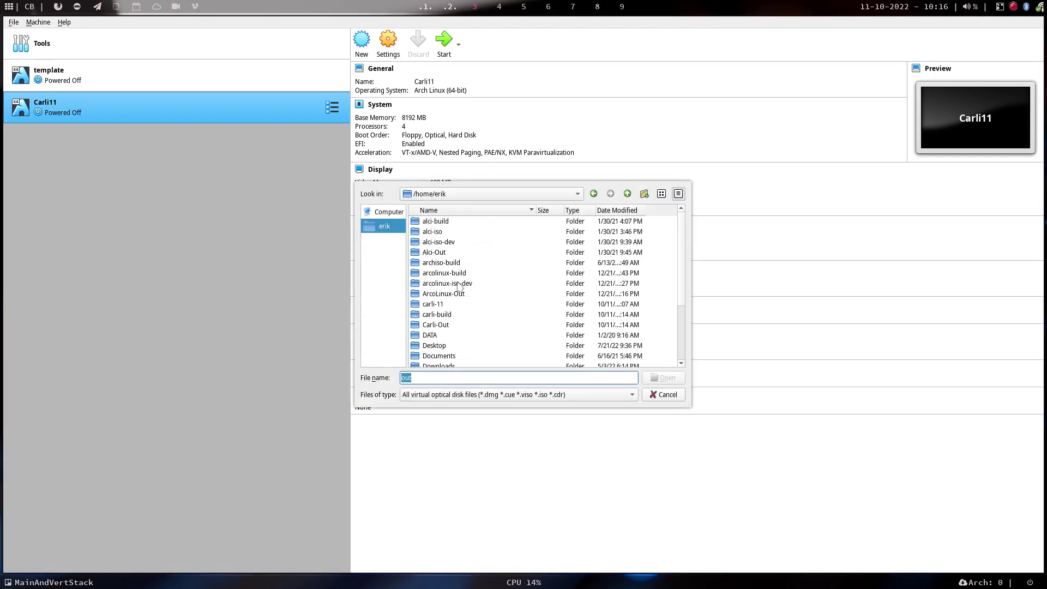
scroll(458, 285, "down", 2)
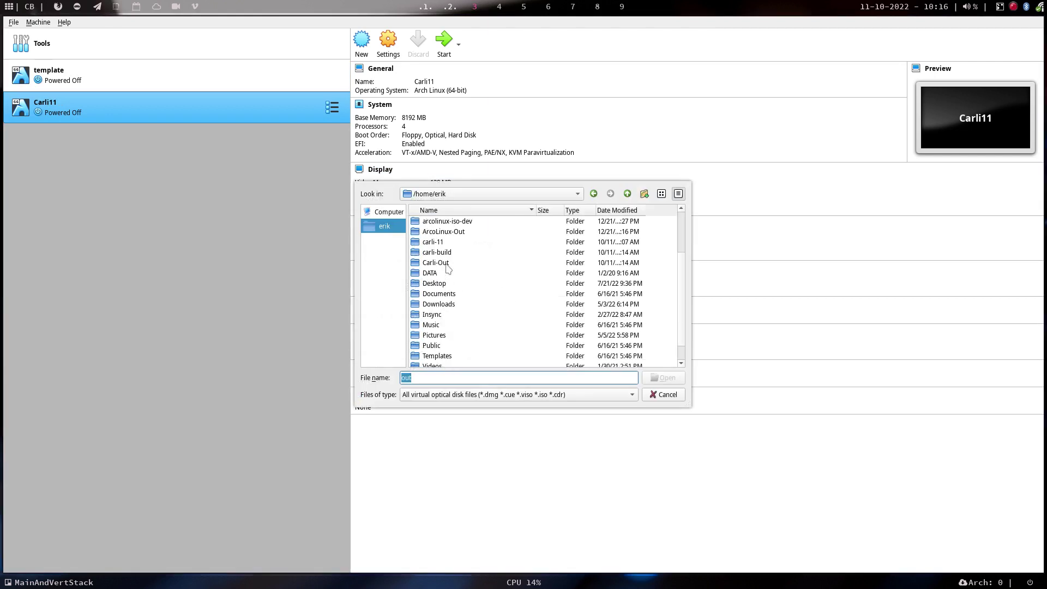
double_click(446, 264)
left_click(470, 222)
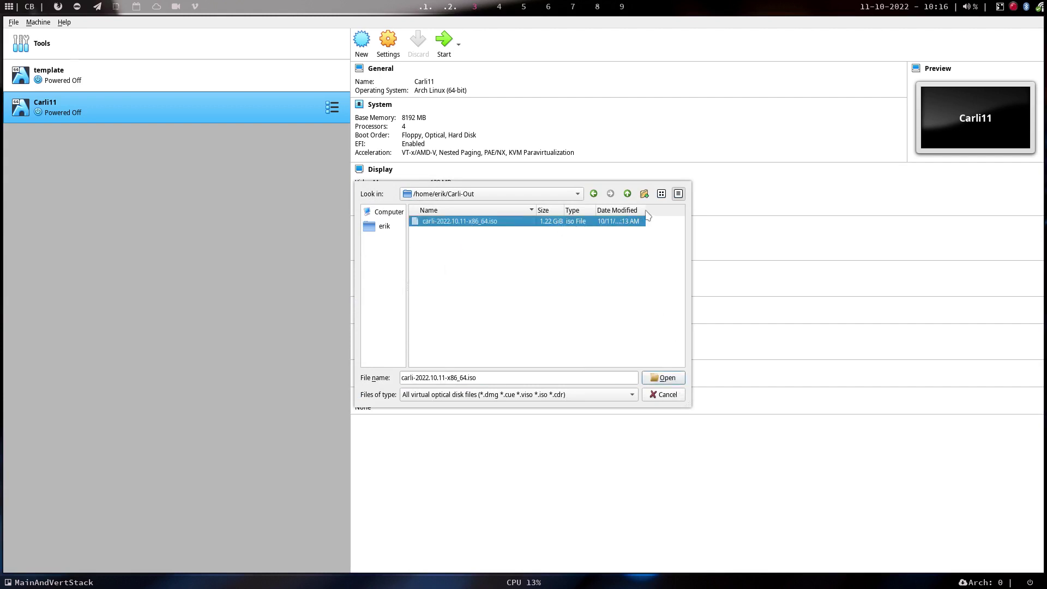
left_click_drag(647, 211, 683, 211)
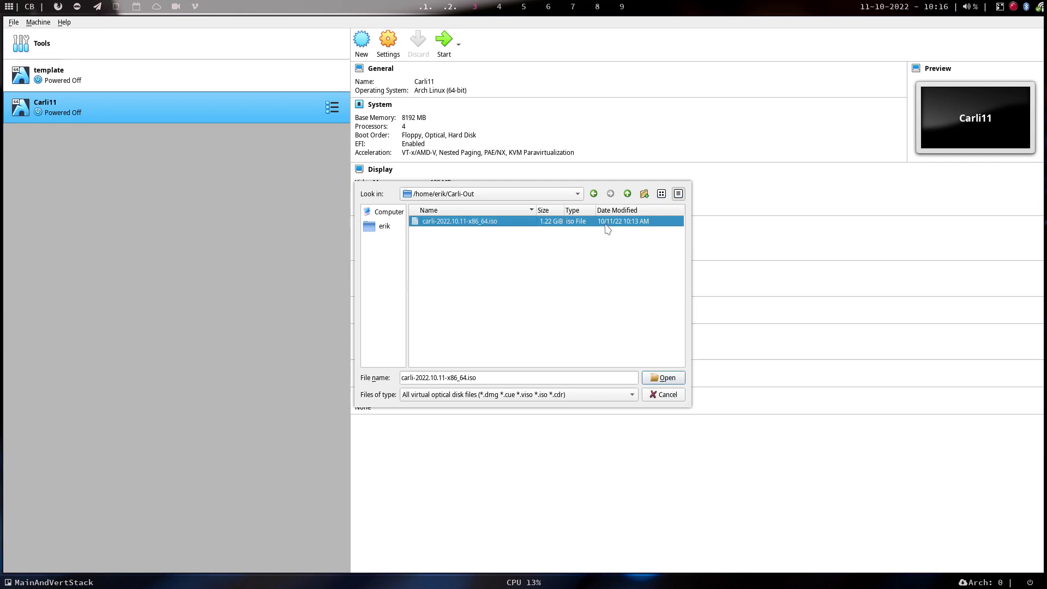
left_click(670, 378)
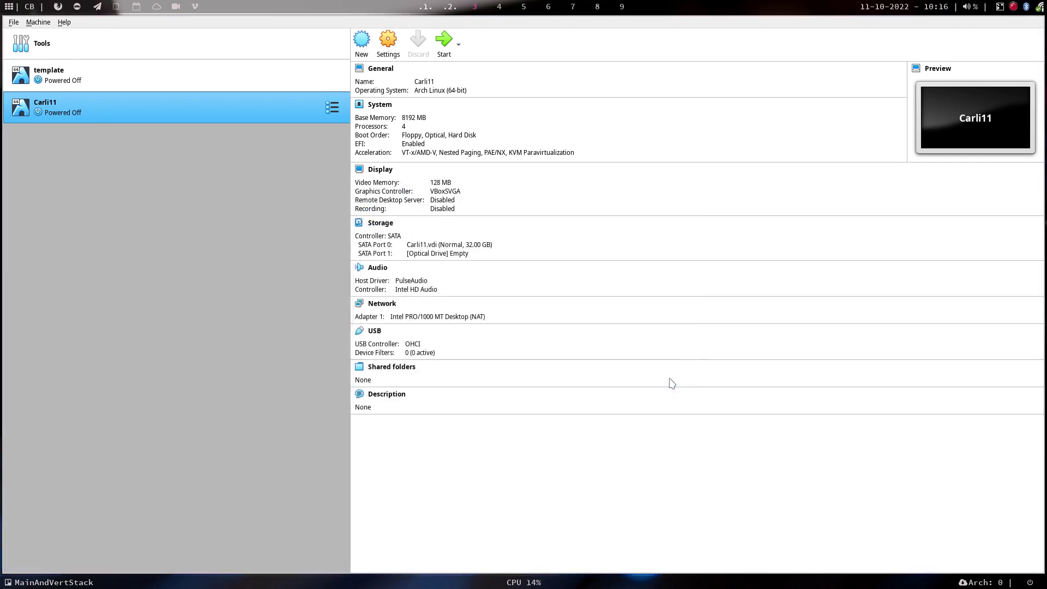
left_click(443, 39)
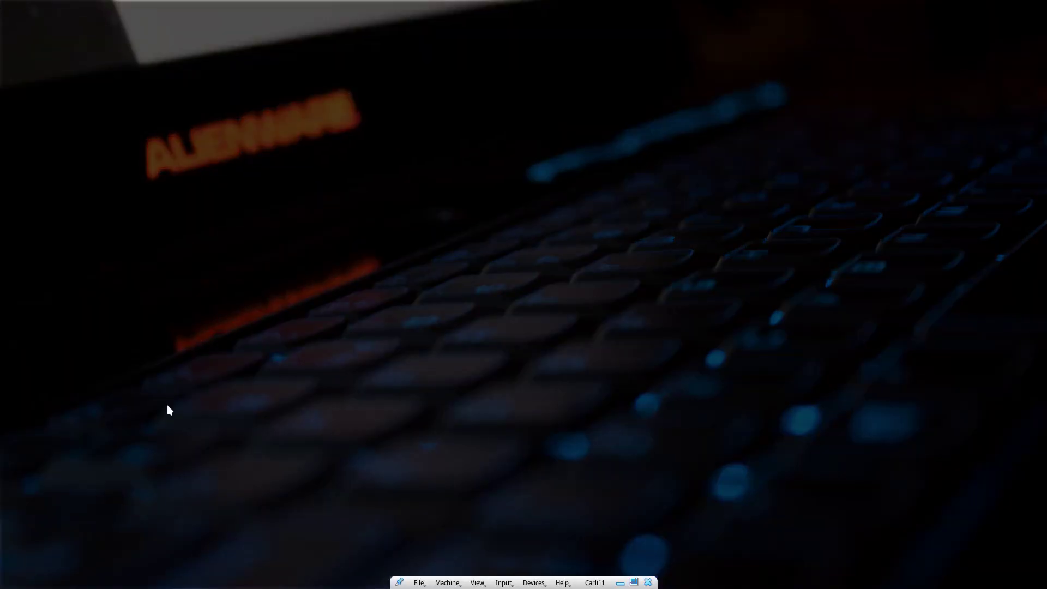
left_click(418, 582)
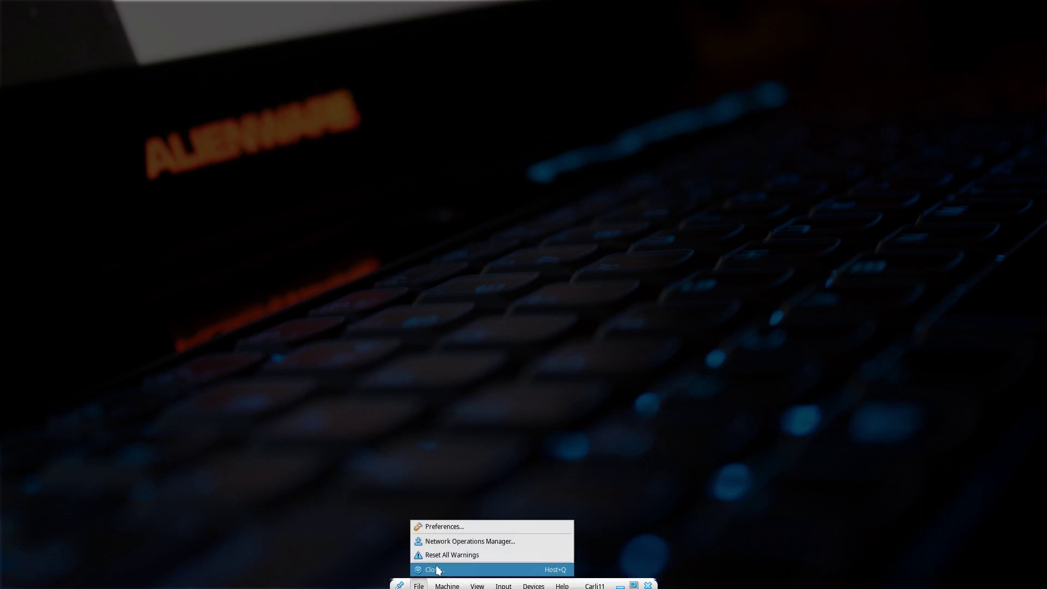
left_click(602, 246)
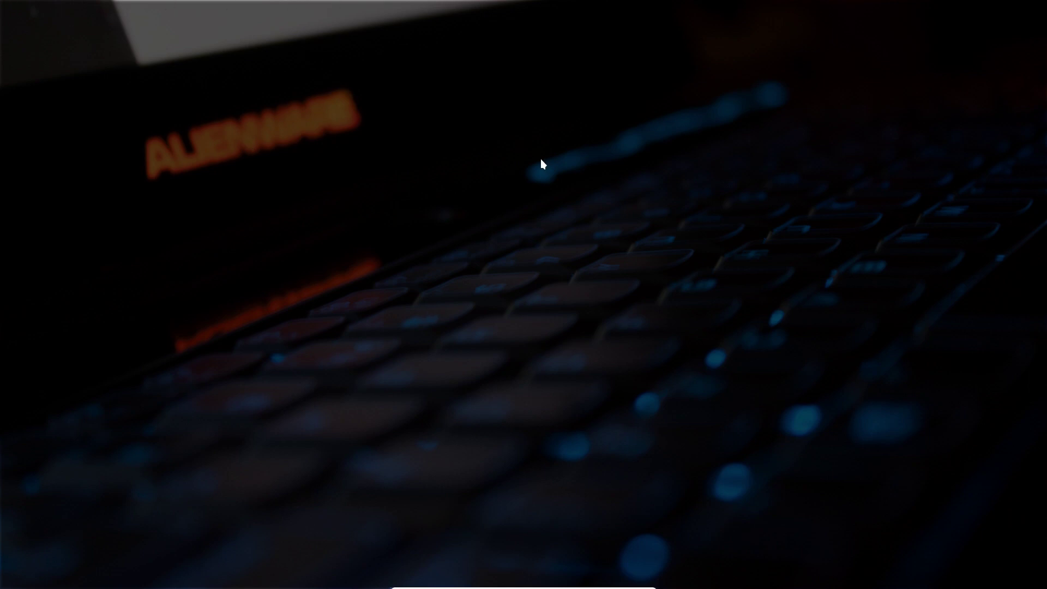
mouse_move(595, 587)
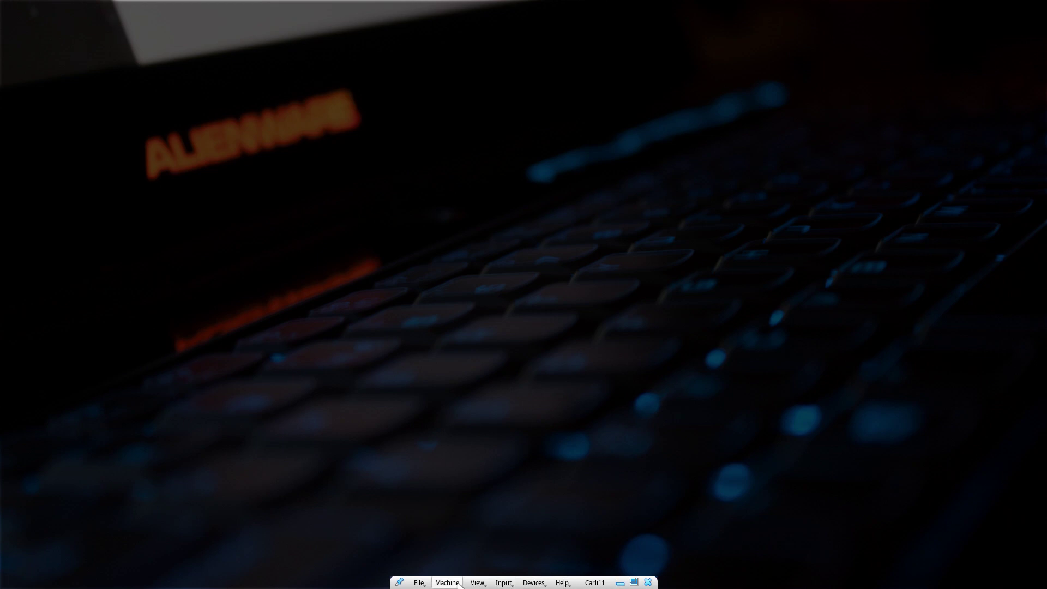
left_click(447, 582)
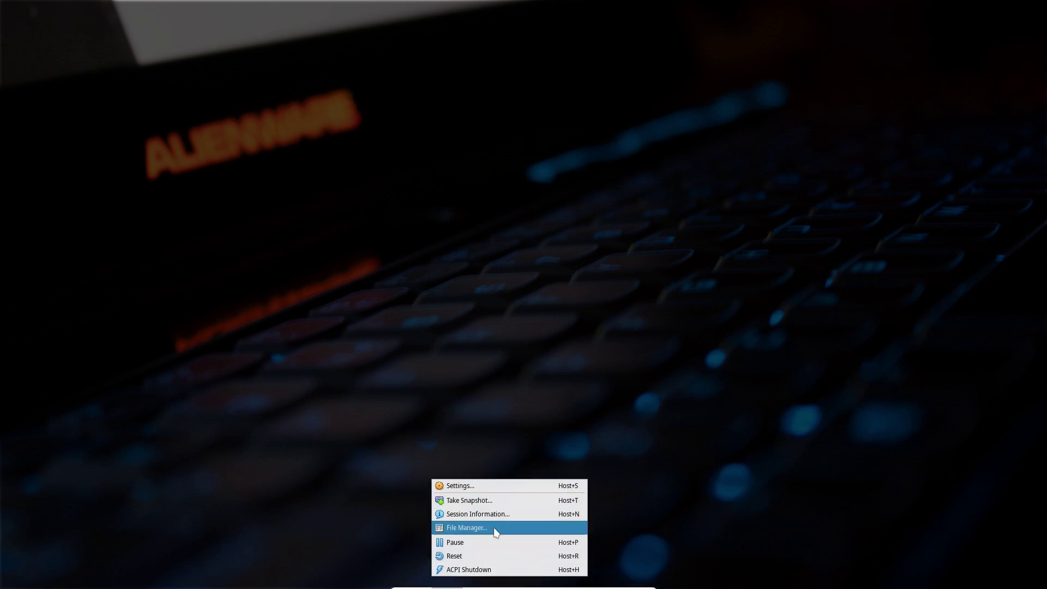
Send Carli11 an ACPI shutdown and close its VM window via File > Close.
left_click(497, 566)
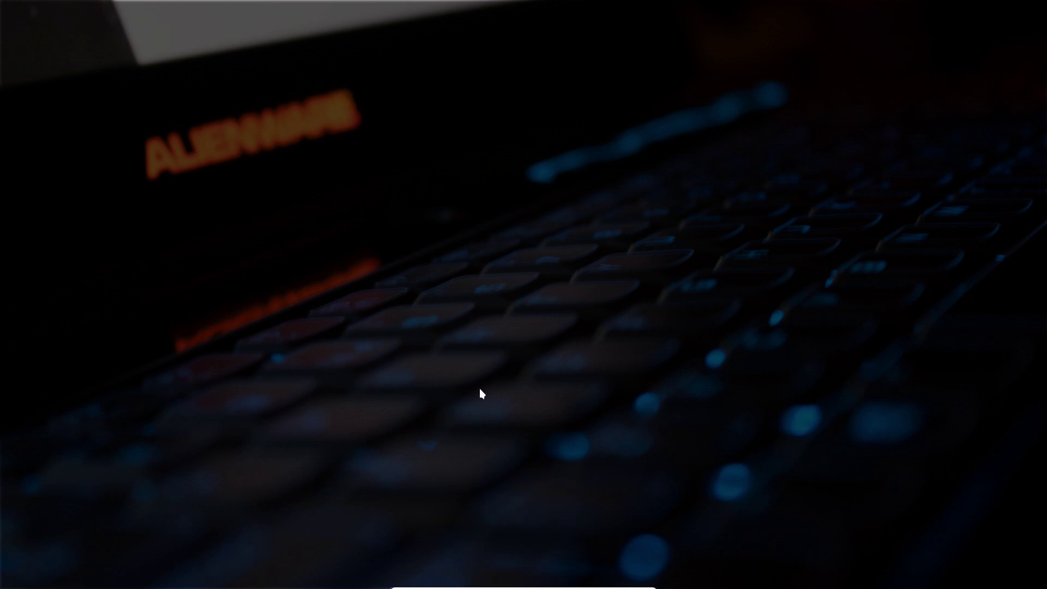
left_click(419, 582)
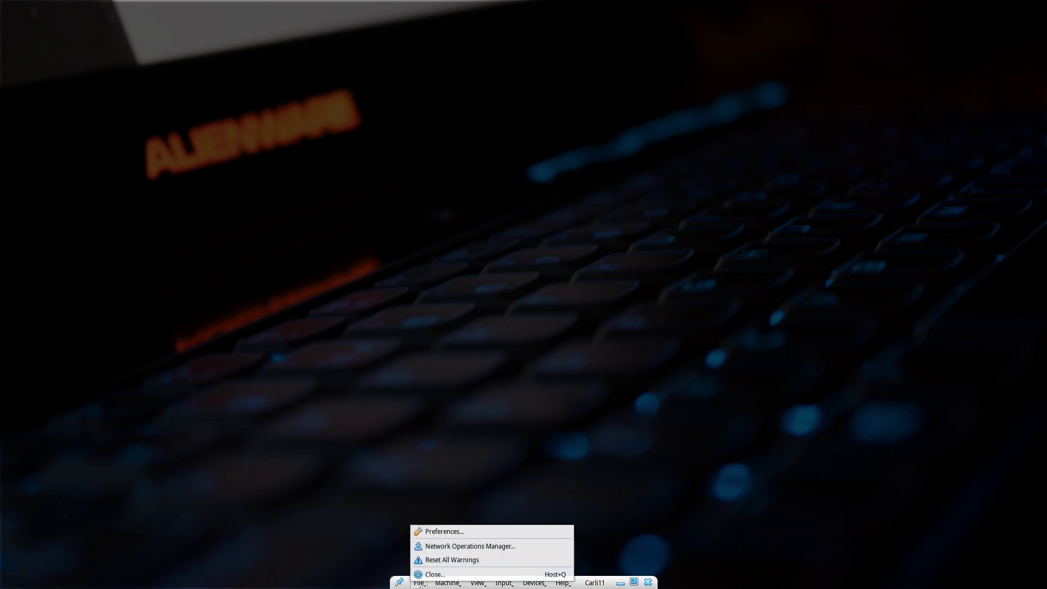
left_click(419, 582)
left_click(419, 582)
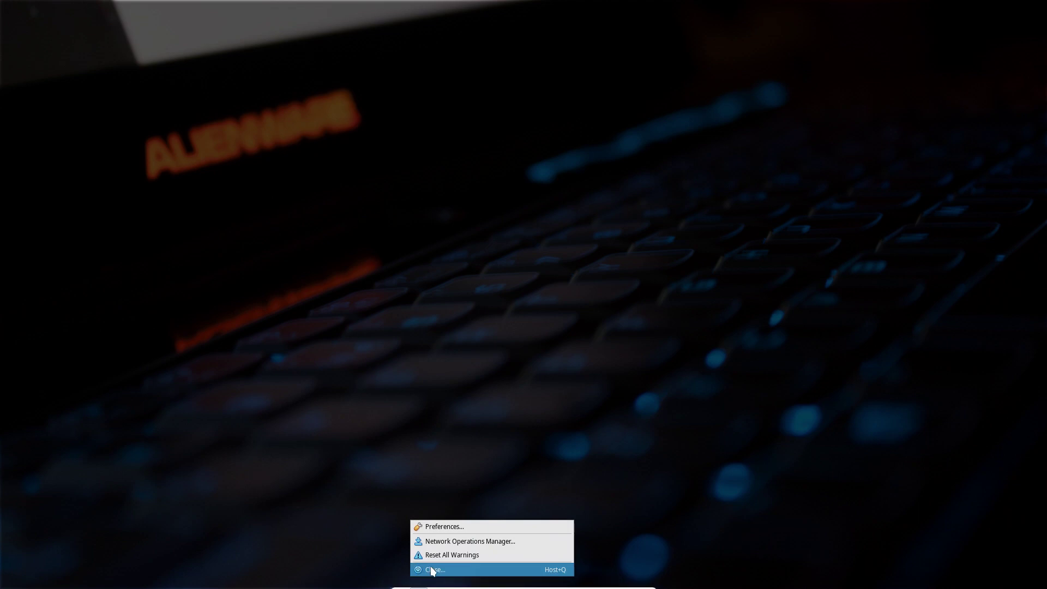
left_click(432, 569)
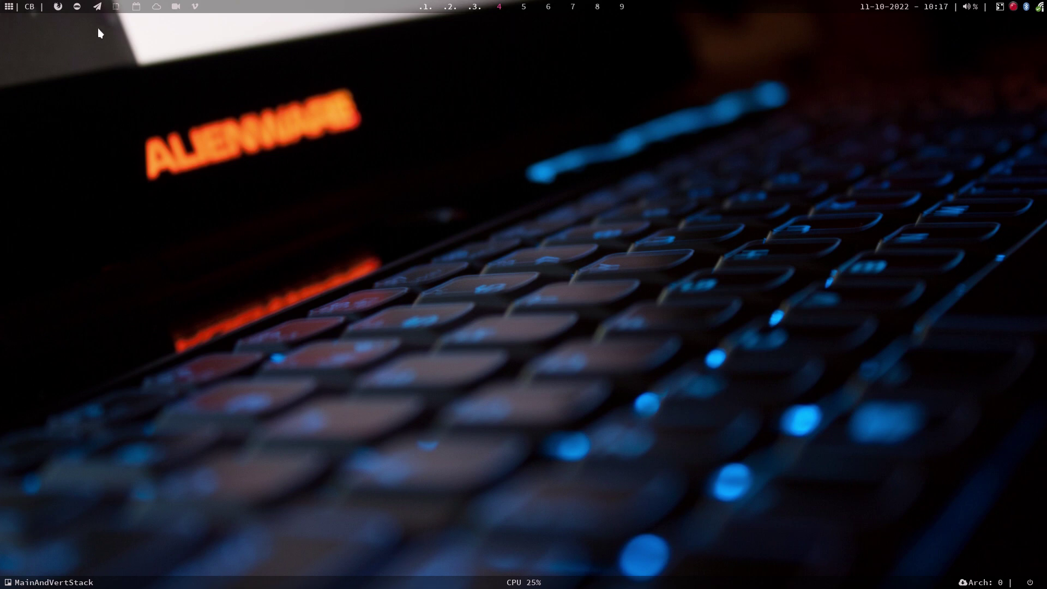
Open a terminal on workspace 5 and list the 236 process names pkill can complete.
left_click(524, 7)
key("super+Return")
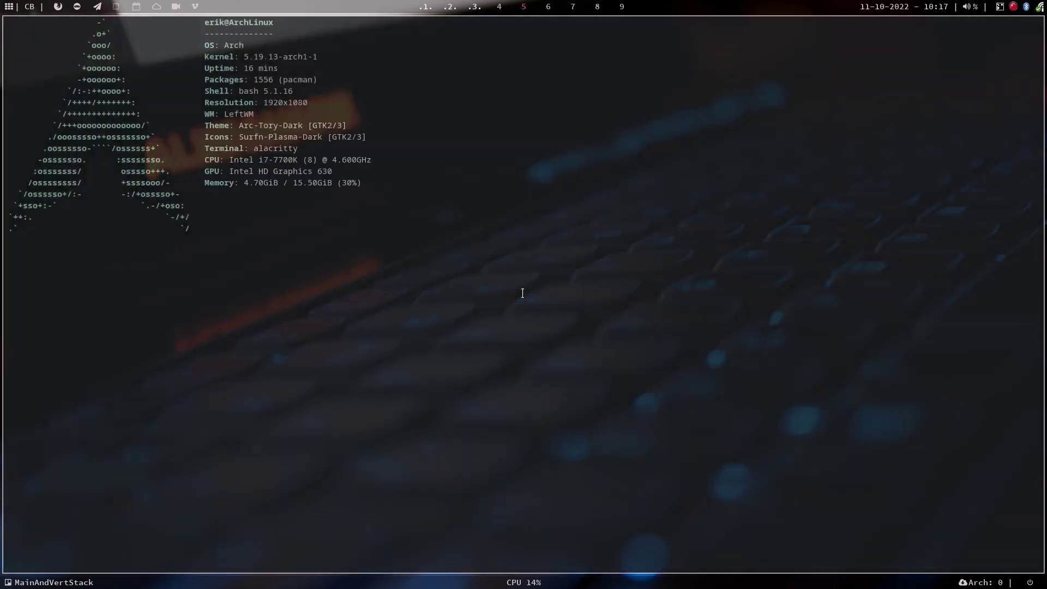
type("pkill vr")
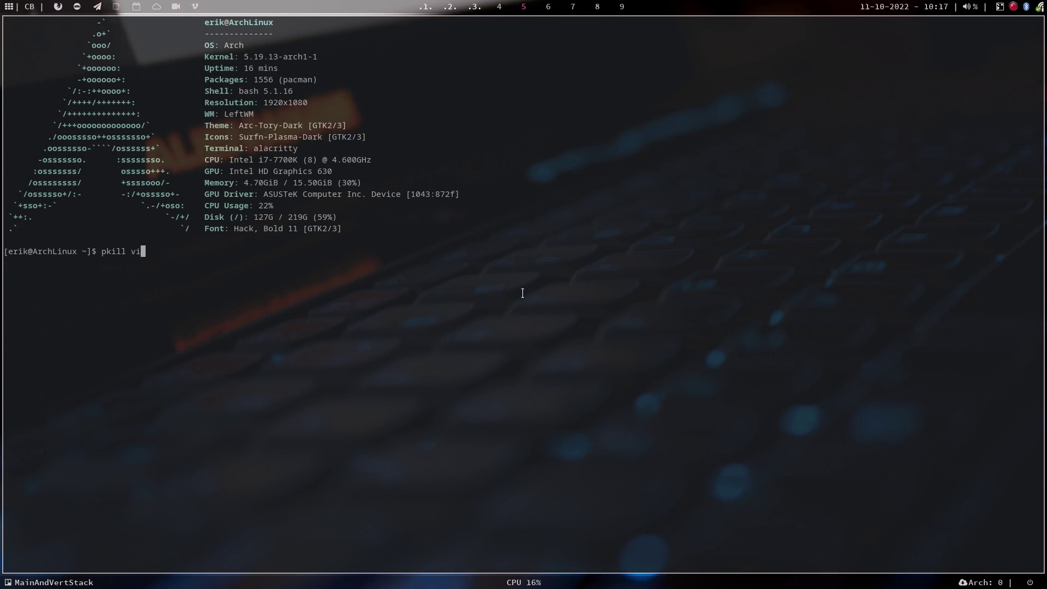
type("r")
key("BackSpace")
key("BackSpace")
key("BackSpace")
key("Tab")
key("Tab")
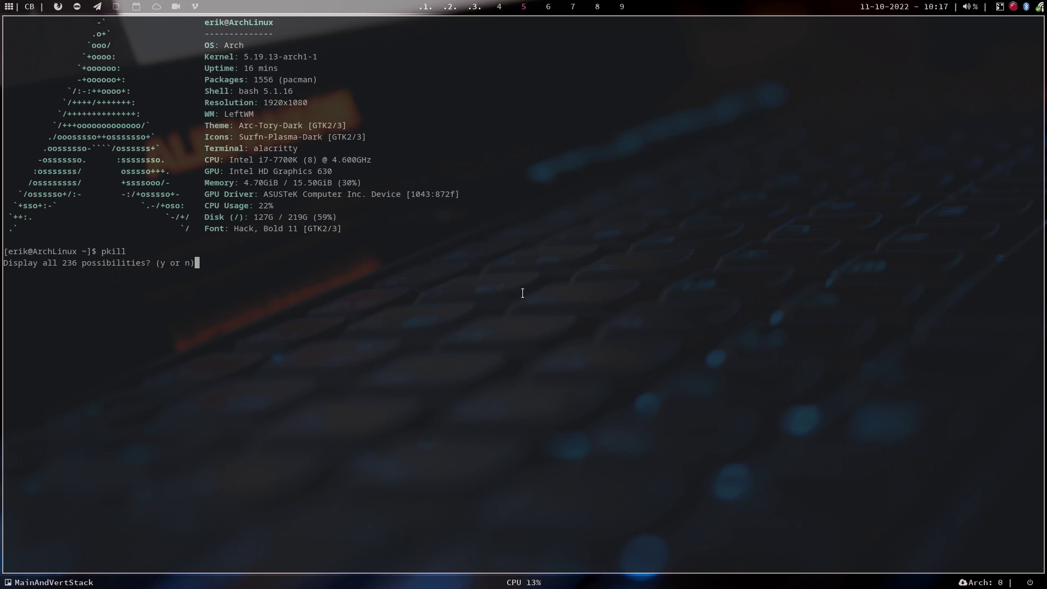
key("y")
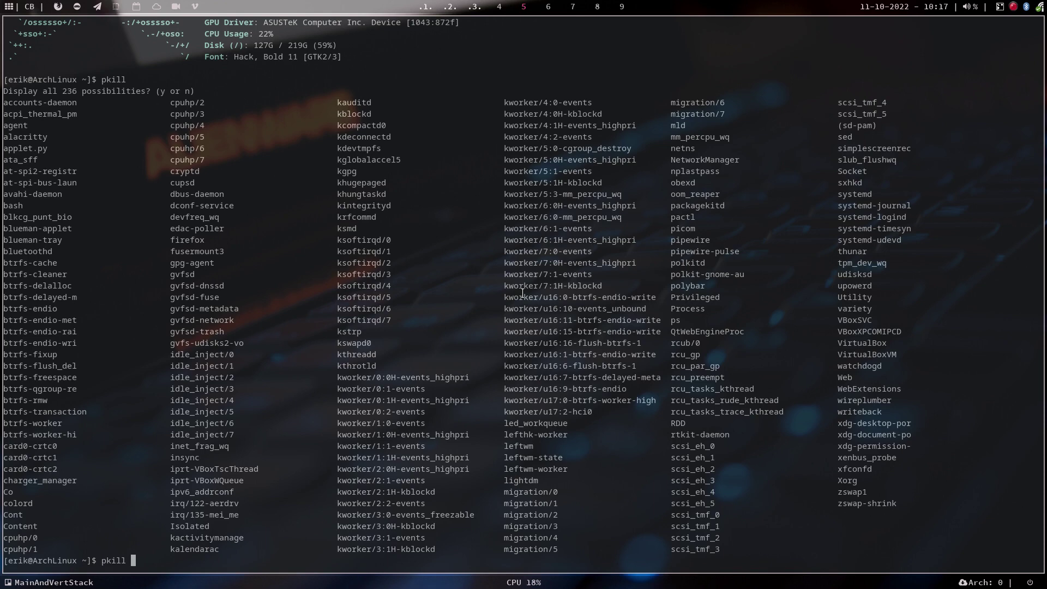
Run pkill VirtualBox, then relist completions to confirm only 234 remain.
type("Vi")
key("Tab")
key("Return")
key("Up")
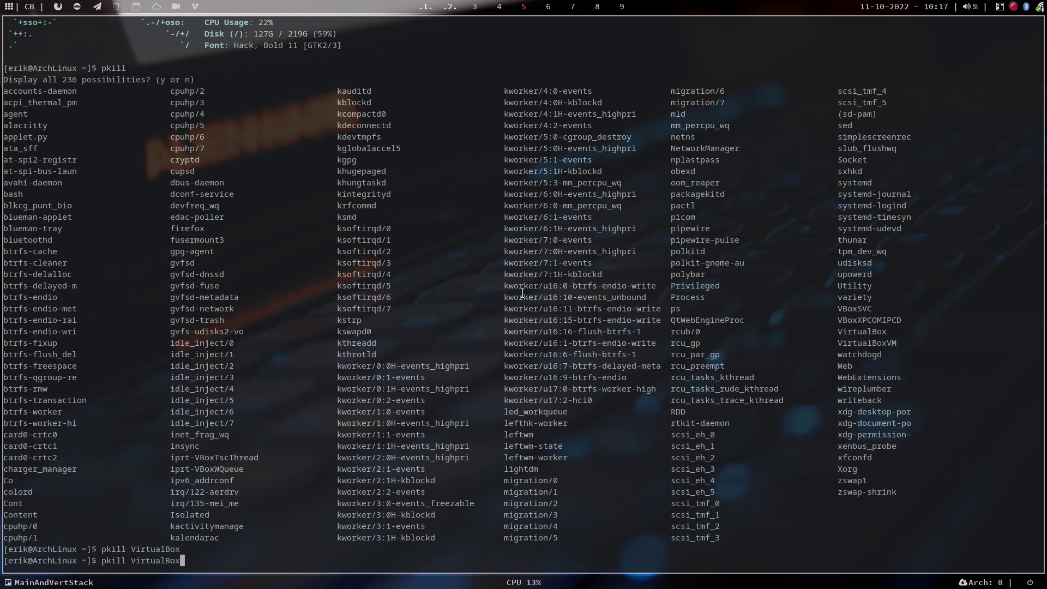
key("BackSpace")
key("BackSpace")
key("BackSpace")
key("BackSpace")
key("BackSpace")
key("BackSpace")
key("BackSpace")
key("BackSpace")
key("BackSpace")
key("BackSpace")
key("Tab")
key("Tab")
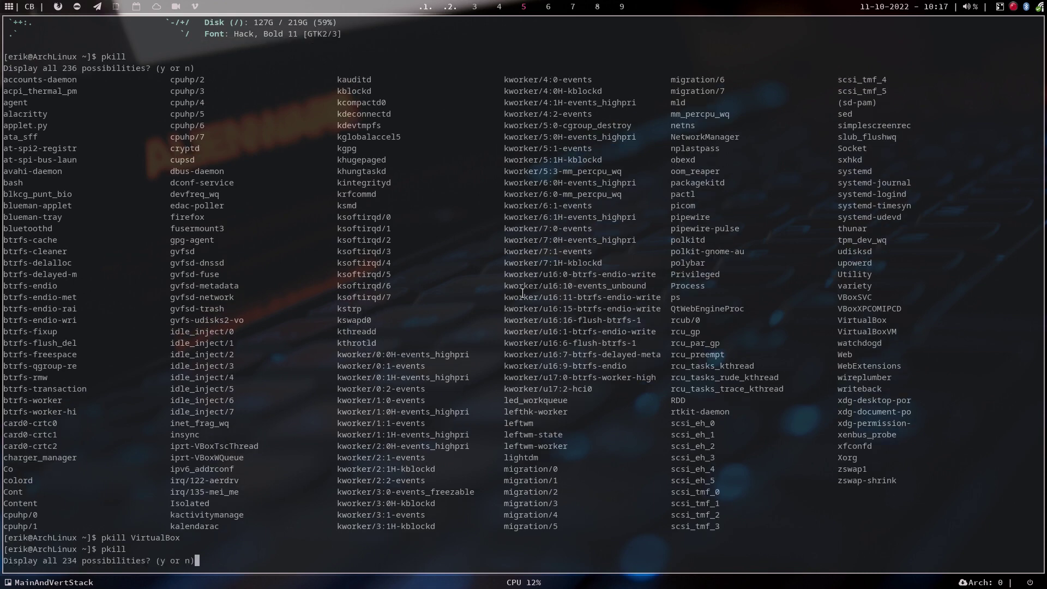
key("y")
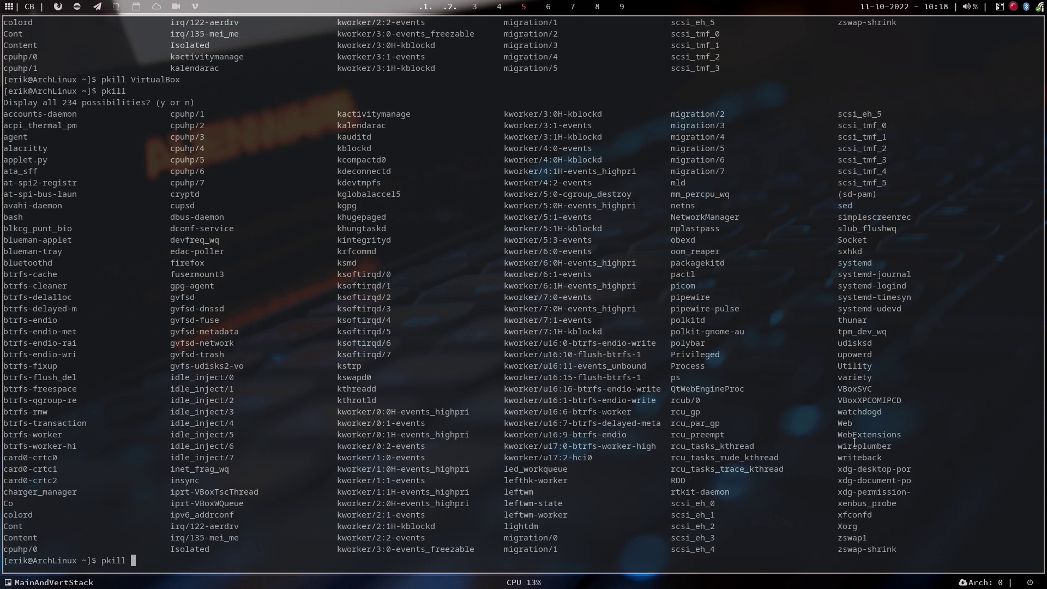
Uncheck Carli11's Mini ToolBar 'Show in Full-screen/Seamless' option under User Interface and save.
left_click(450, 7)
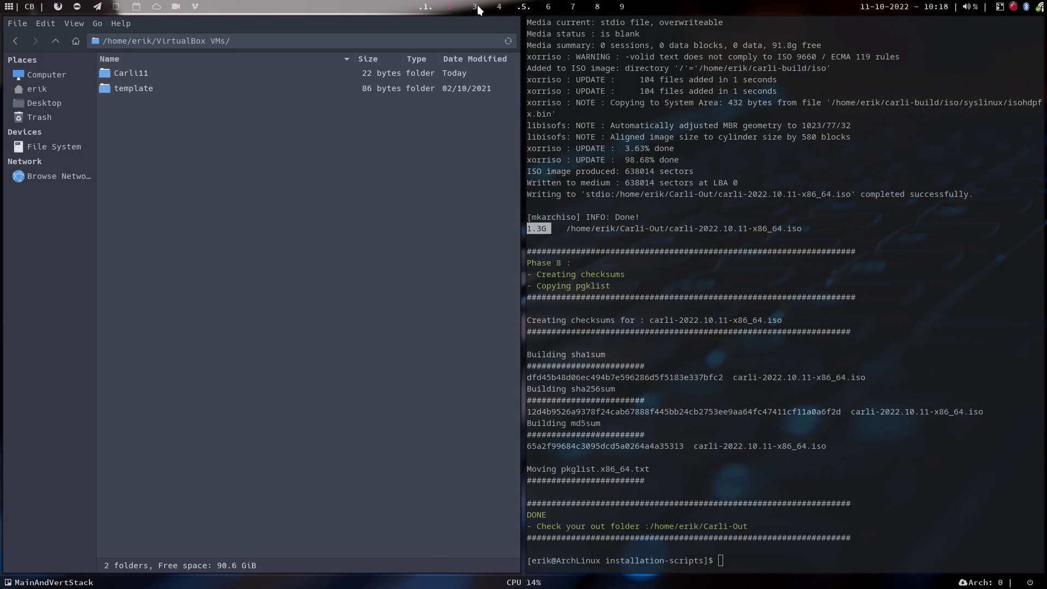
left_click(476, 7)
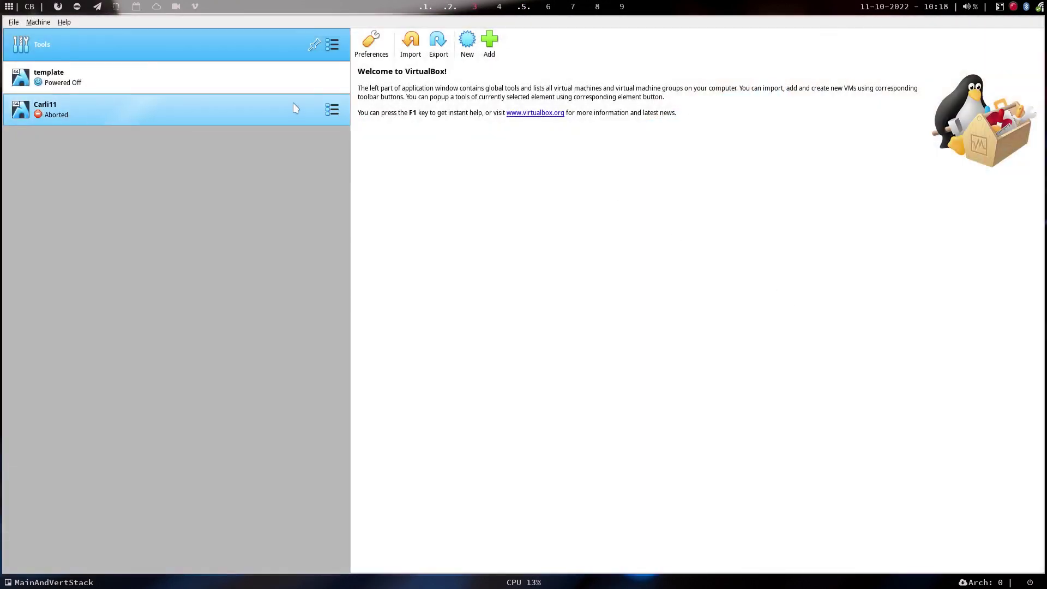
left_click(294, 105)
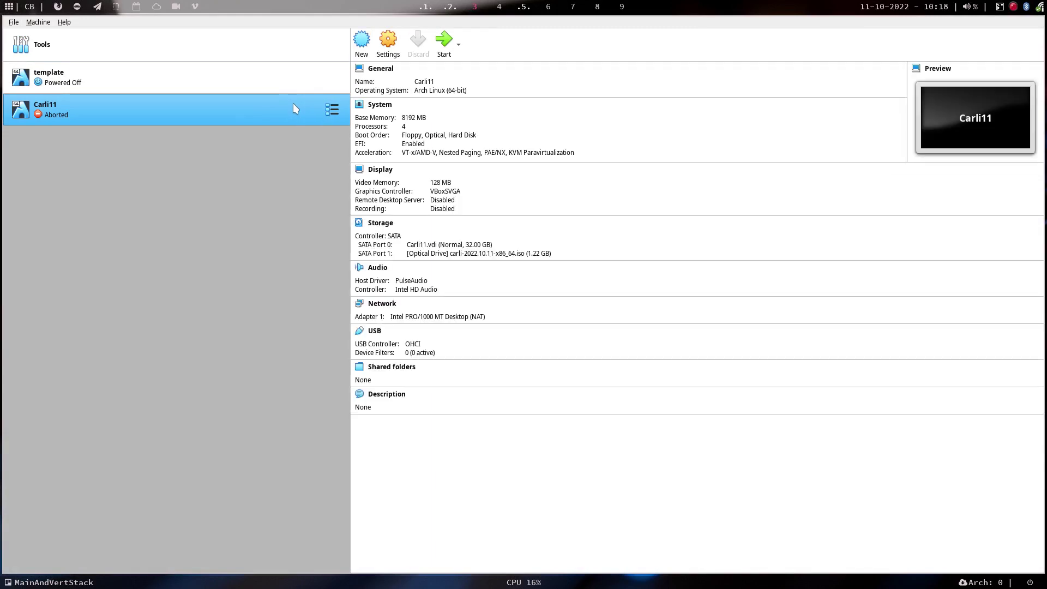
left_click(397, 47)
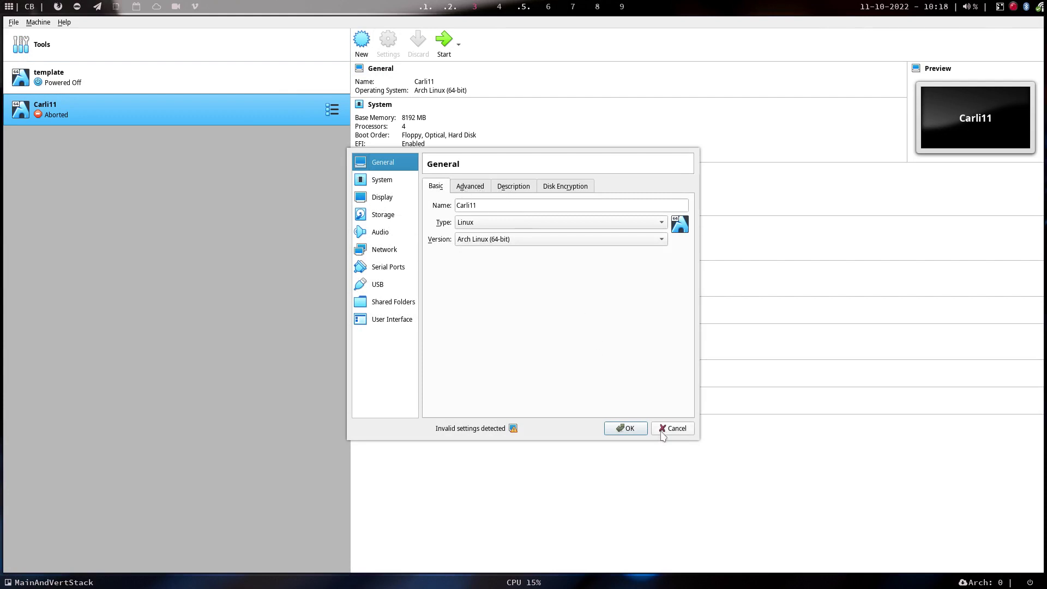
left_click(397, 318)
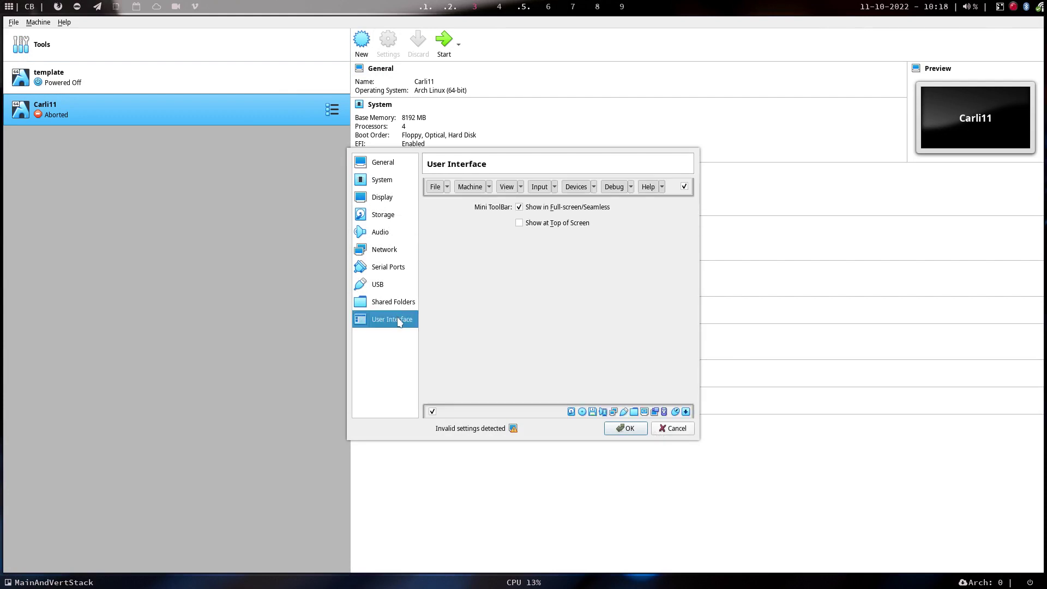
left_click(519, 208)
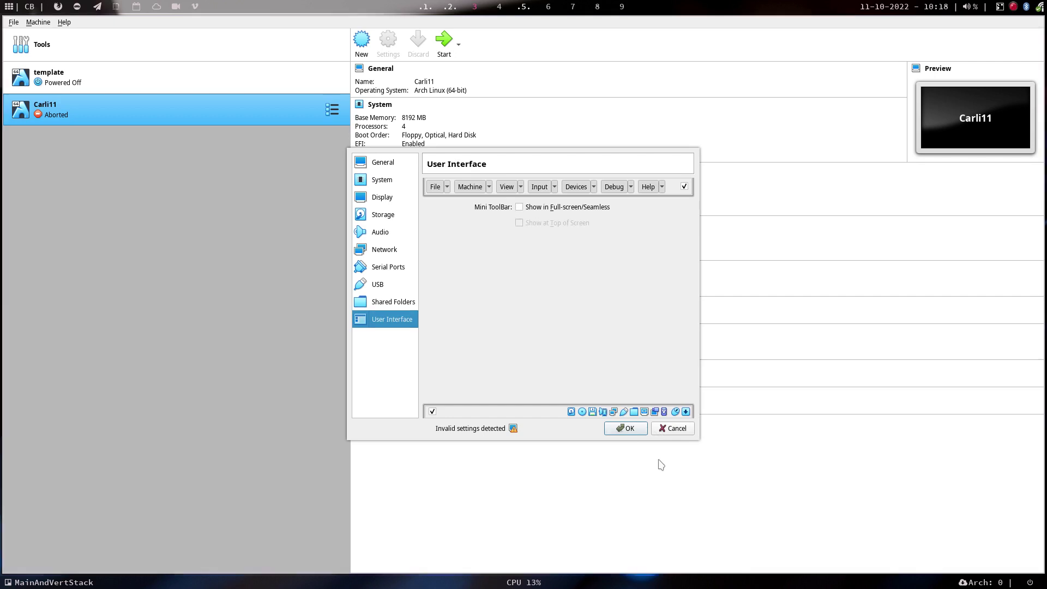
key("Return")
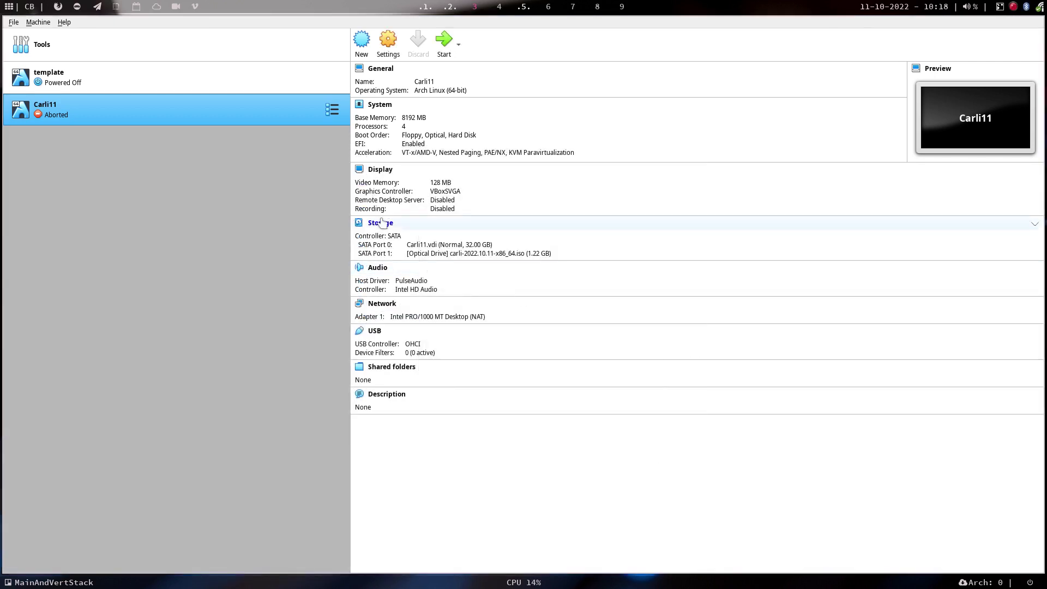
Start Carli11, go full screen with Host+F, and boot the first GRUB entry.
left_click(444, 43)
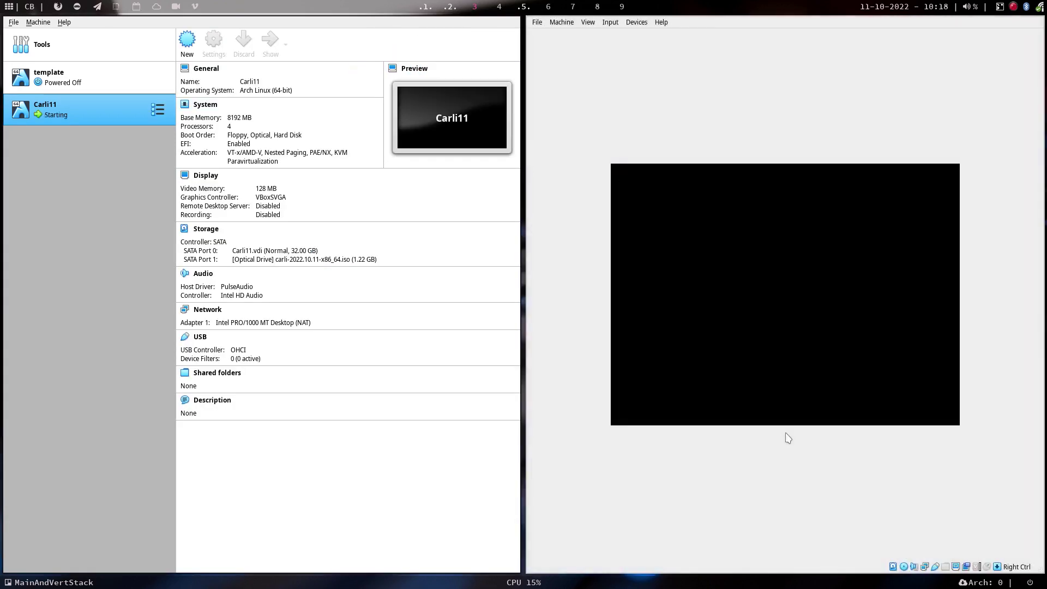
key("Control_R+f")
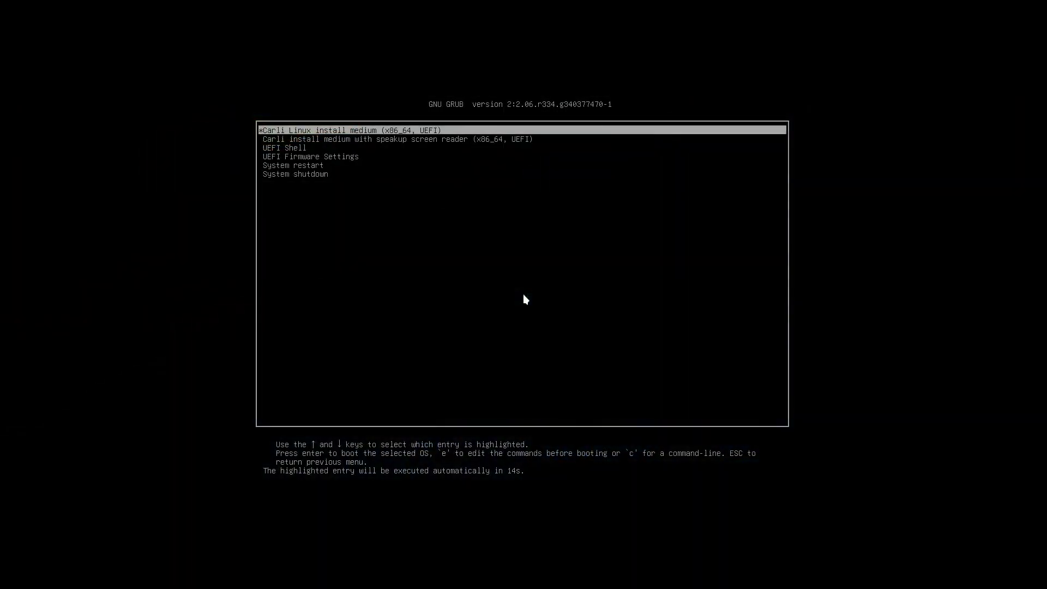
key("Down")
key("Up")
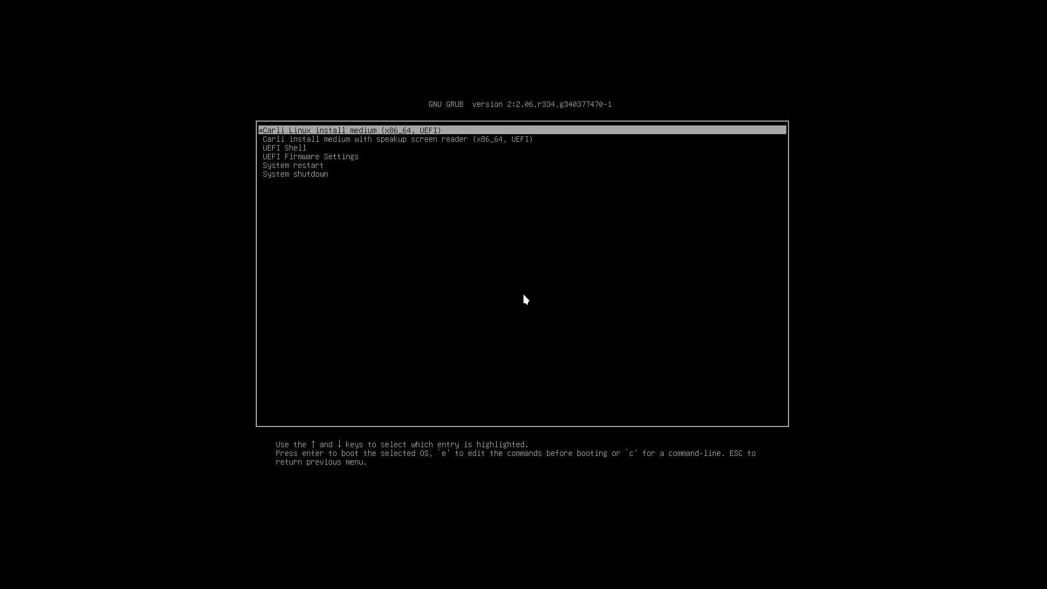
key("Return")
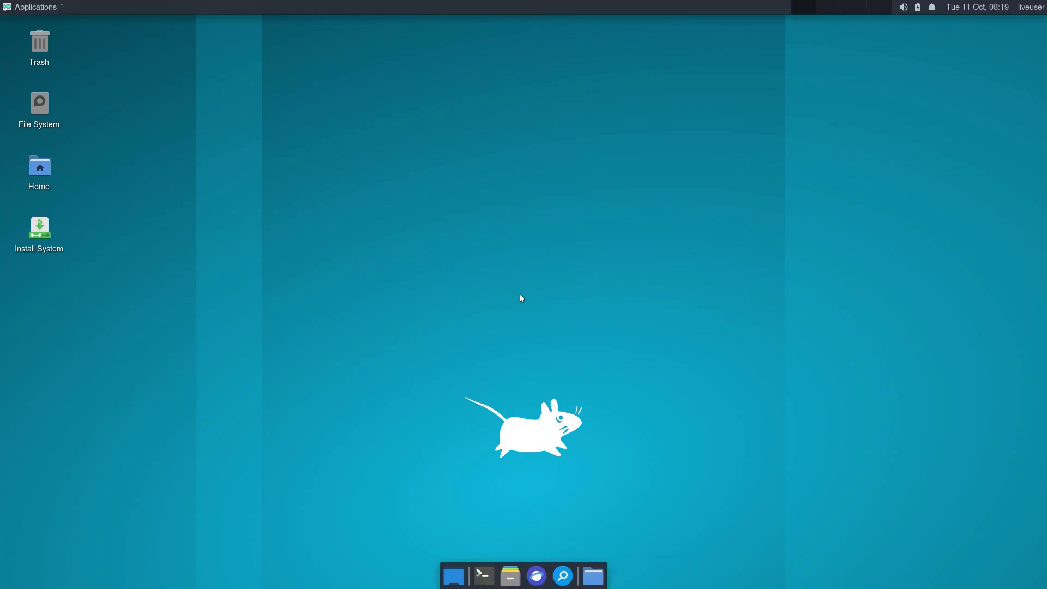
Launch the installer, keep the Brussels location, pick the Belgian keyboard layout and erase the whole disk.
double_click(34, 231)
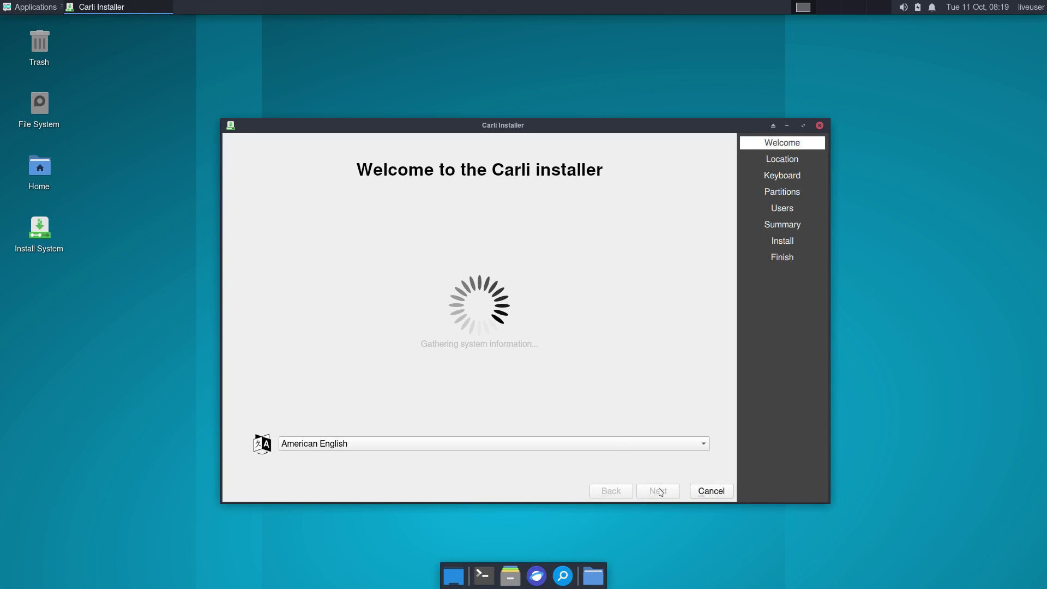
left_click(658, 492)
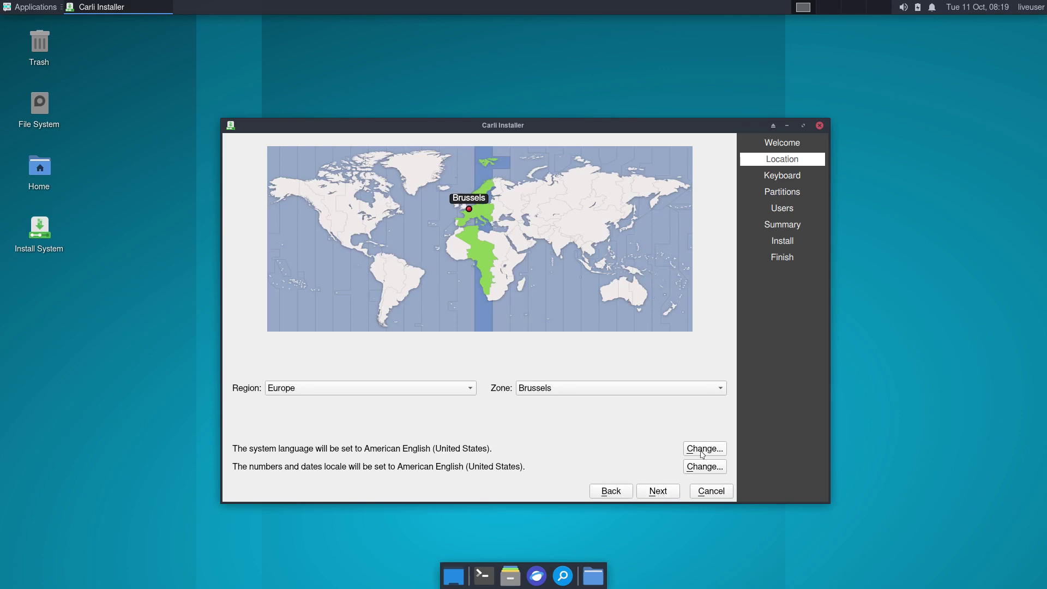
left_click(703, 452)
left_click(583, 384)
left_click(660, 496)
scroll(342, 365, "up", 5)
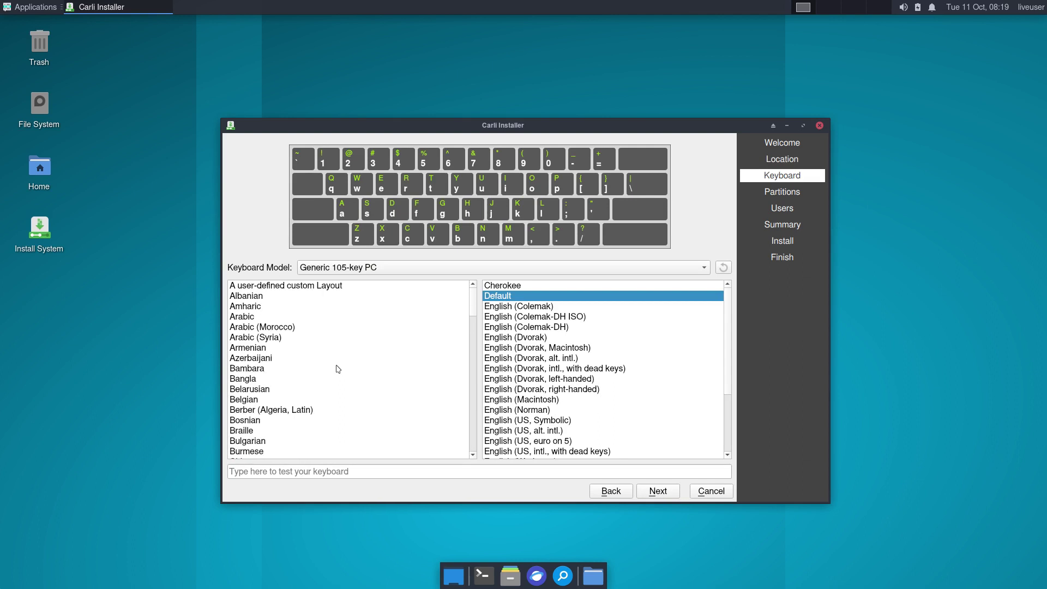
left_click(261, 404)
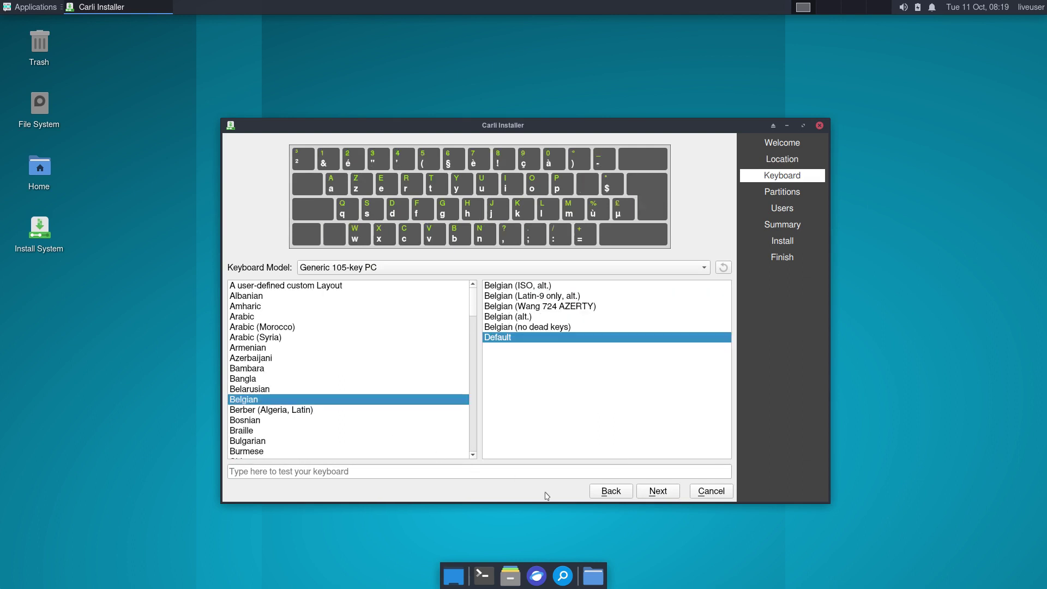
left_click(656, 495)
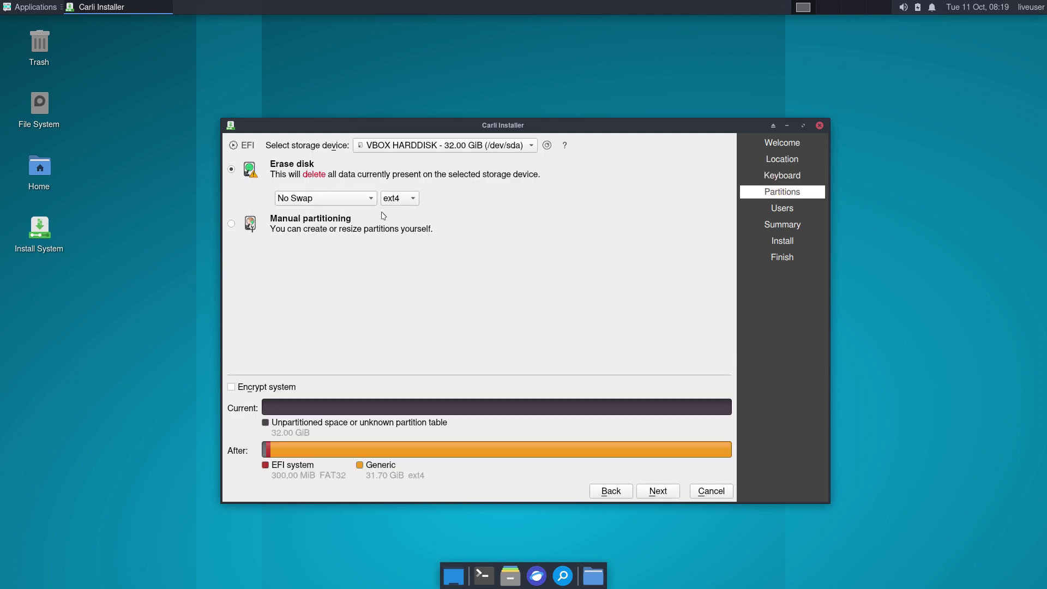
left_click(676, 491)
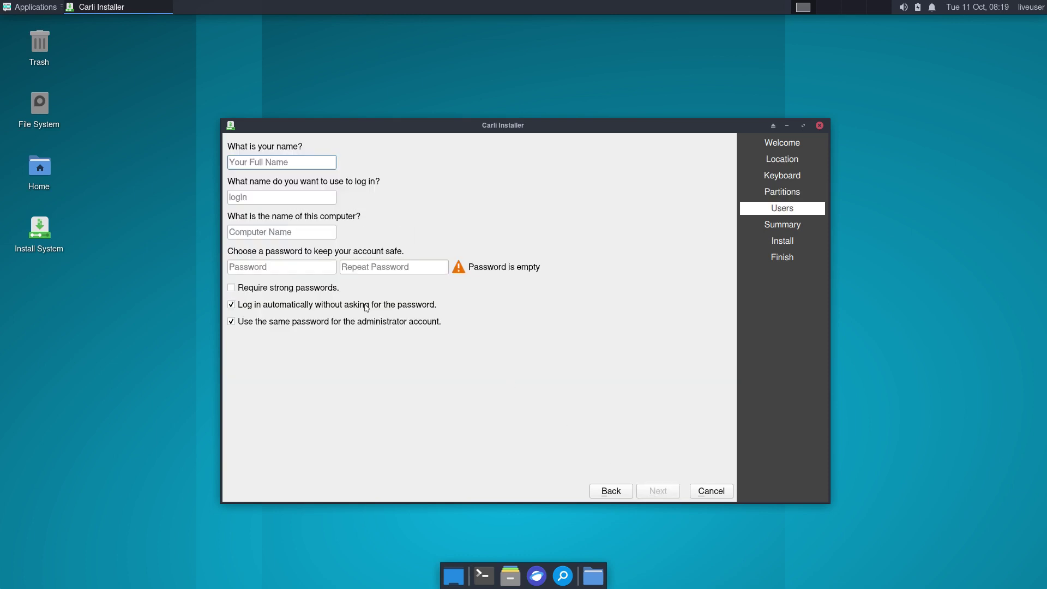
Fill in the user account name, login and password fields, then confirm installing onto /dev/sda.
key("Tab")
key("Tab")
key("Tab")
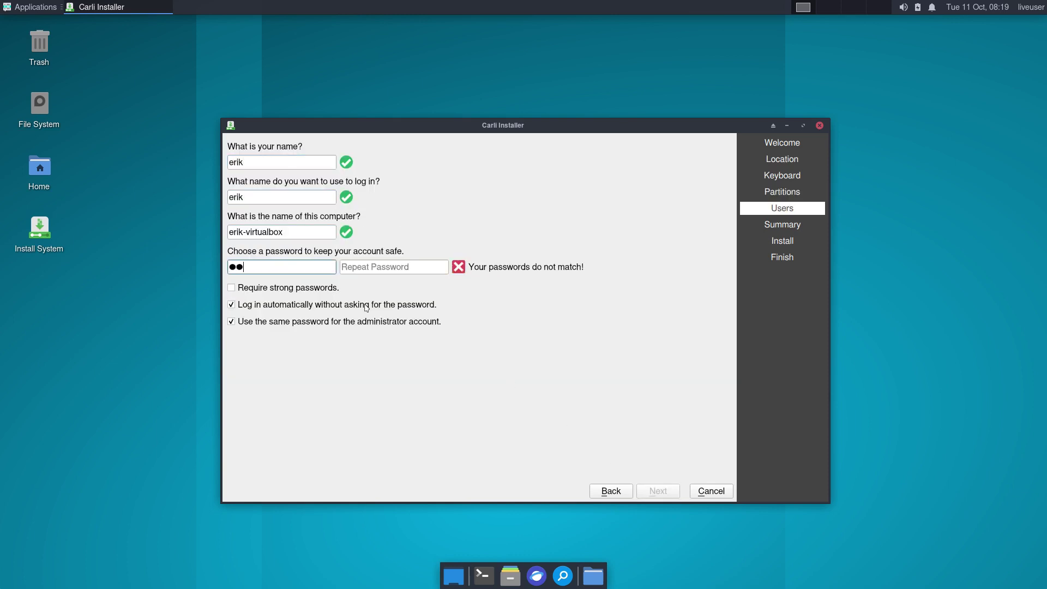
key("Tab")
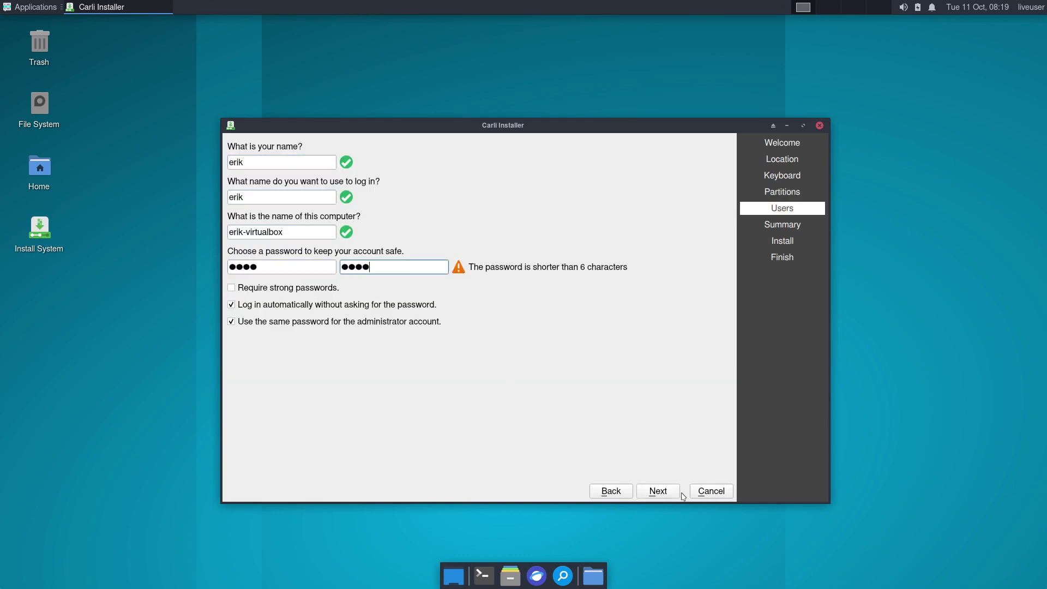
left_click(661, 492)
left_click(658, 491)
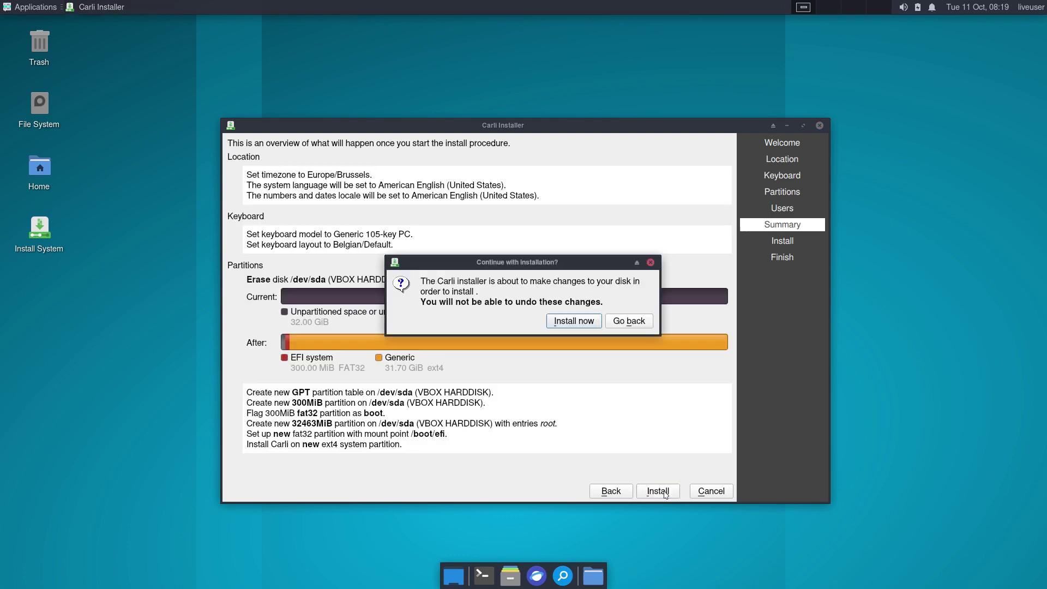
left_click(572, 320)
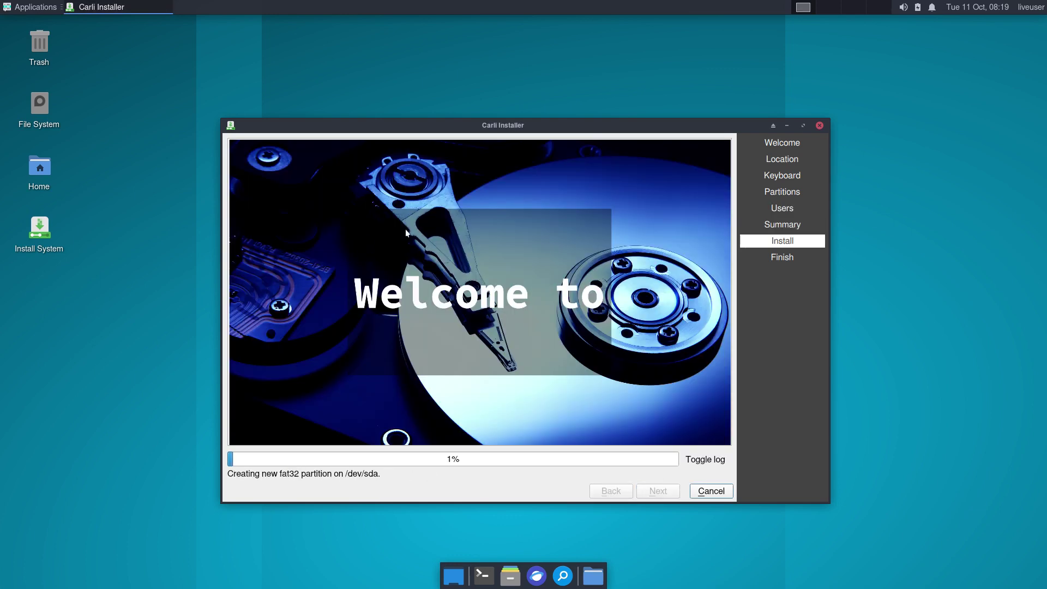
Move the installer window to the upper right and open the Applications menu.
left_click_drag(531, 130, 722, 41)
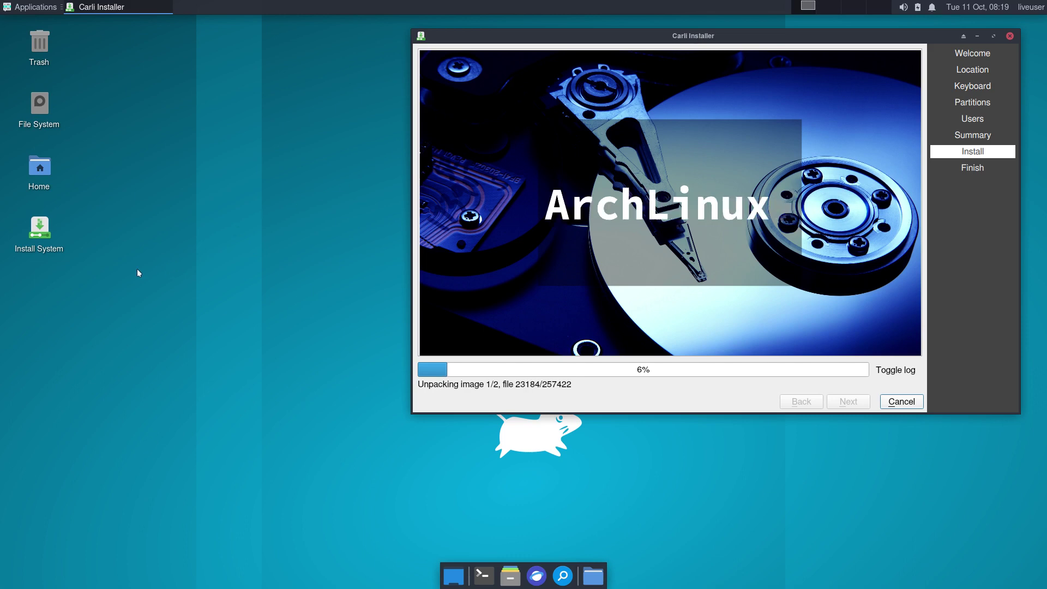
left_click(37, 229)
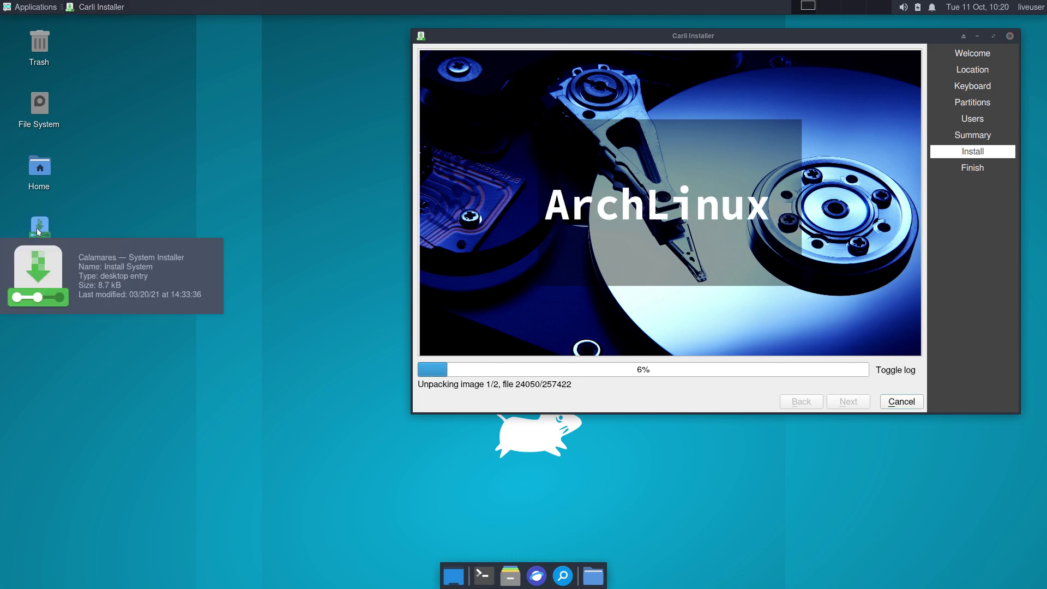
left_click(38, 10)
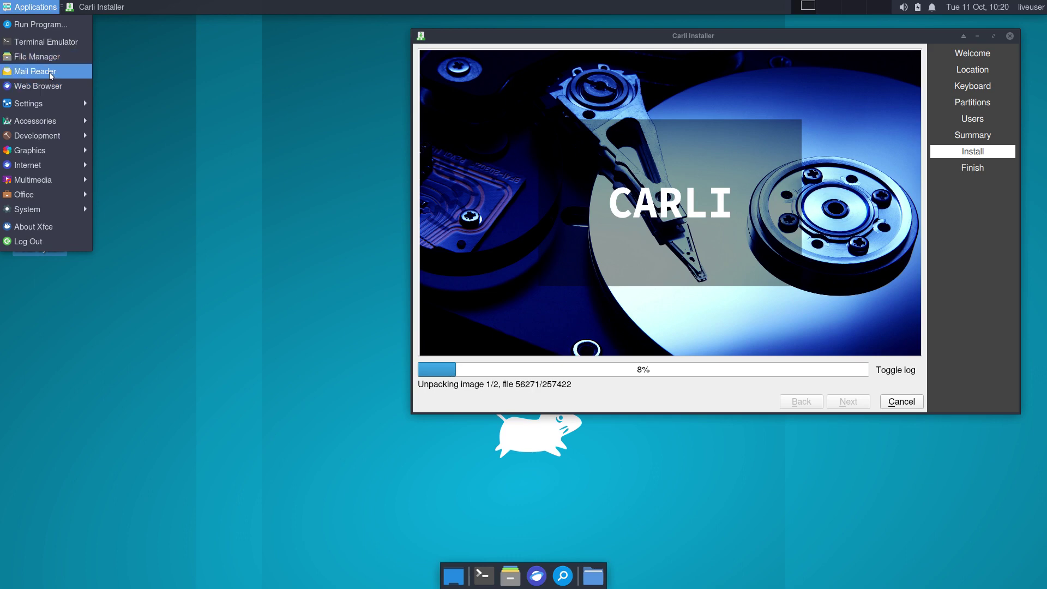
Open the Settings Manager's Appearance settings and view the available icon themes.
mouse_move(53, 104)
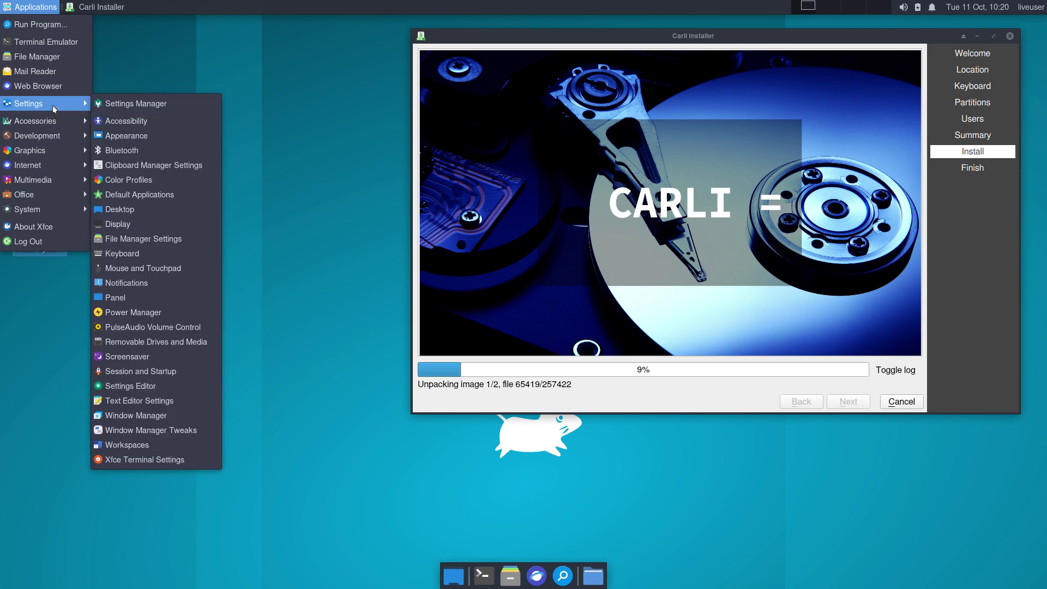
left_click(135, 102)
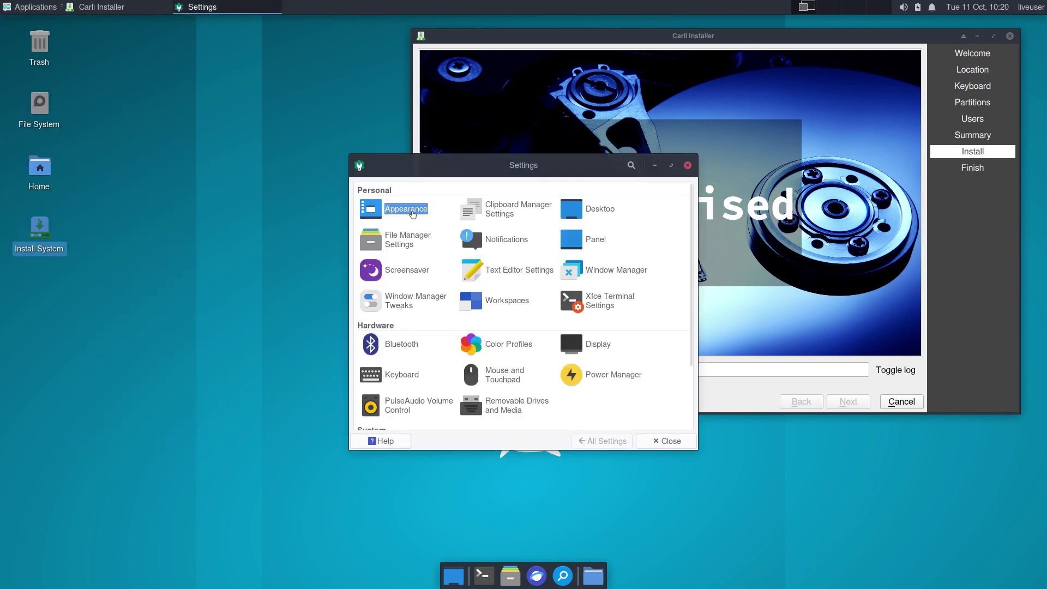
left_click(413, 214)
left_click_drag(499, 164, 285, 226)
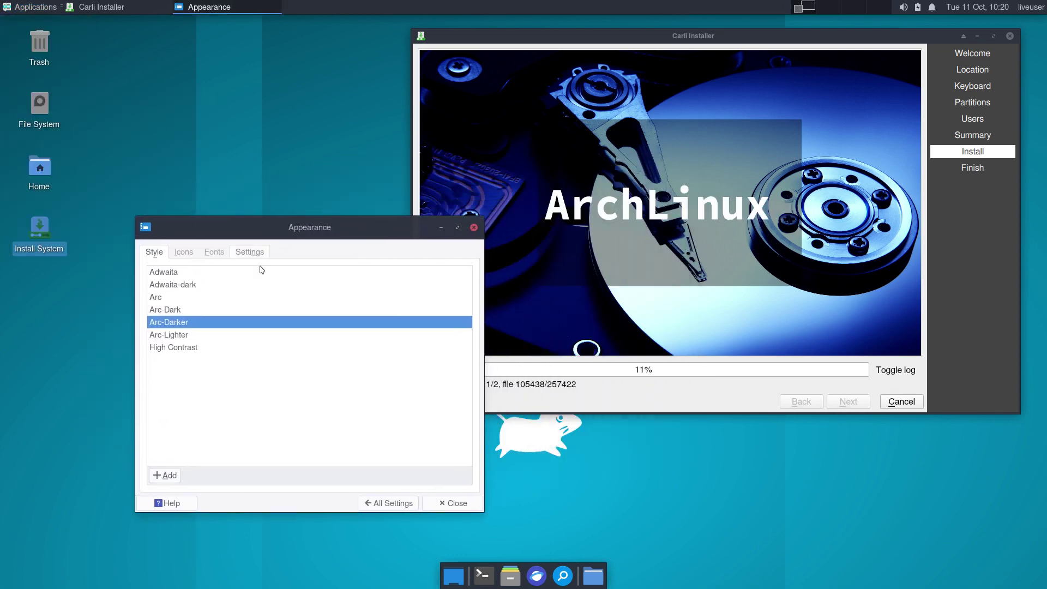
left_click(183, 252)
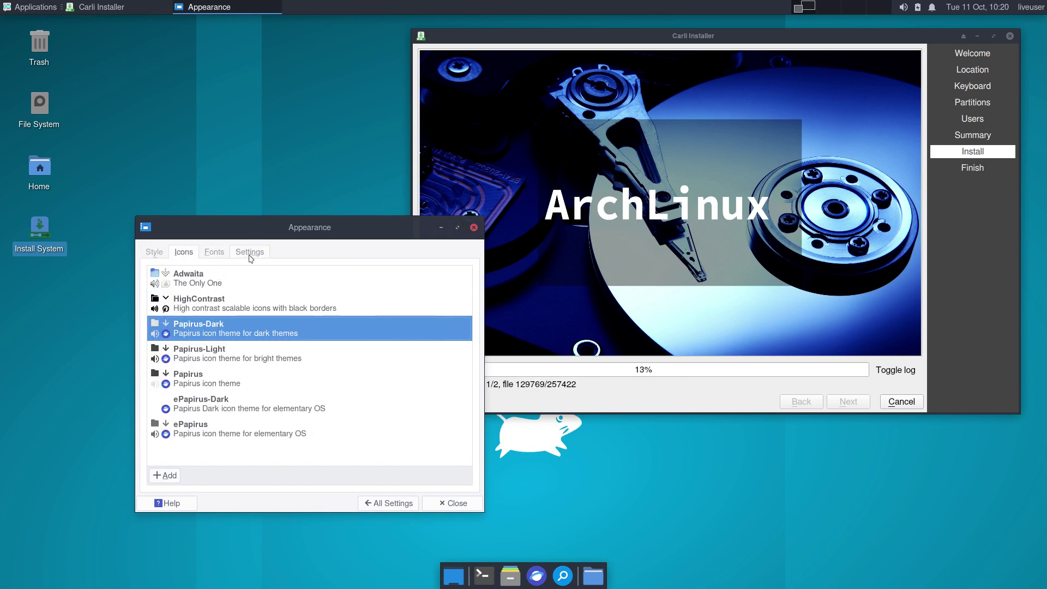
Check the Mouse and Touchpad cursor theme (Capitaine Cursors - White), close it, and shift the installer left.
left_click(375, 505)
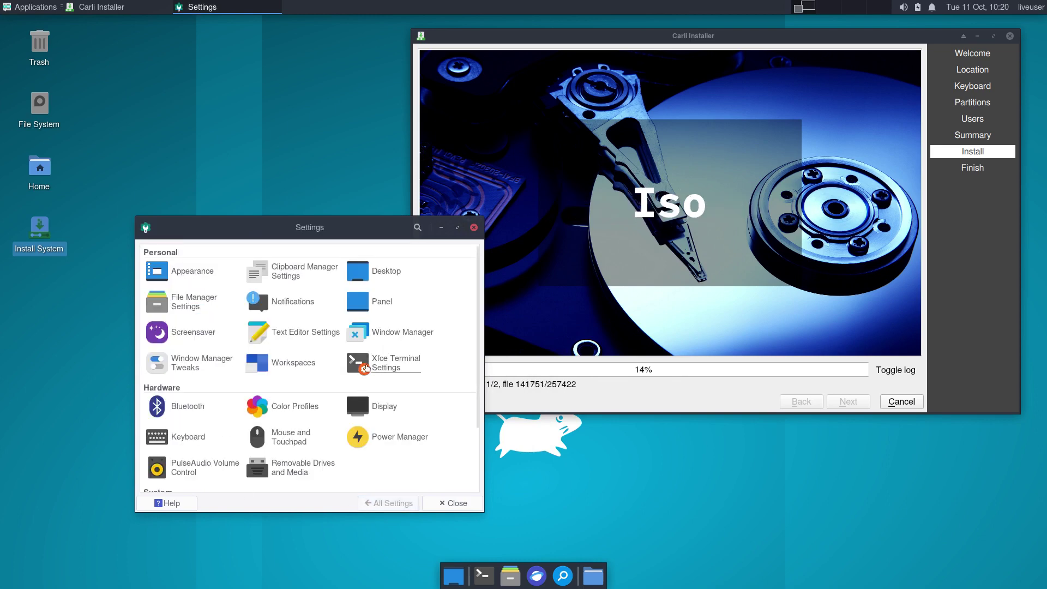
left_click(298, 439)
left_click(240, 252)
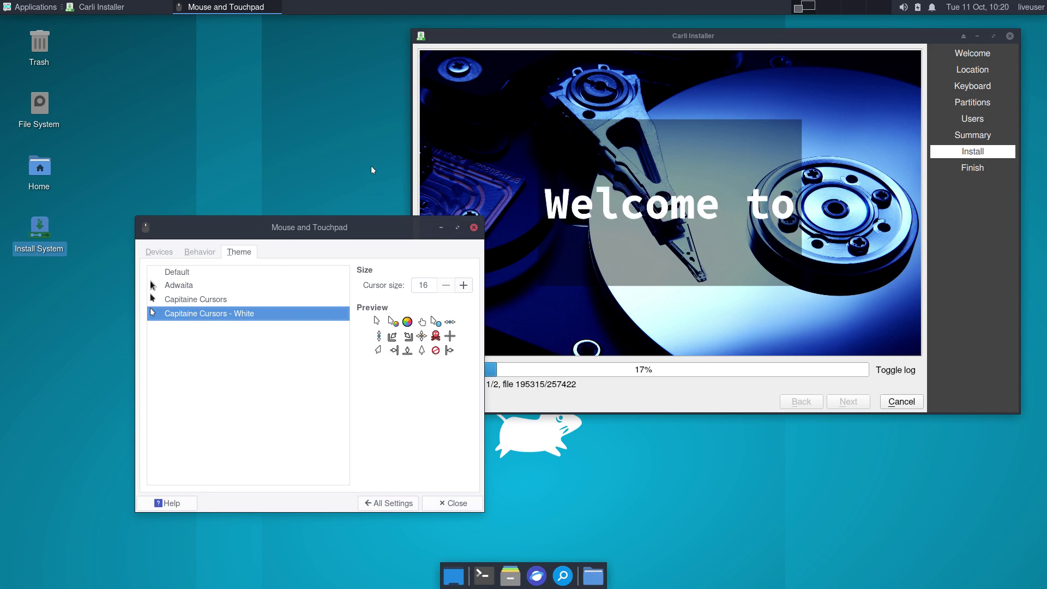
left_click(453, 504)
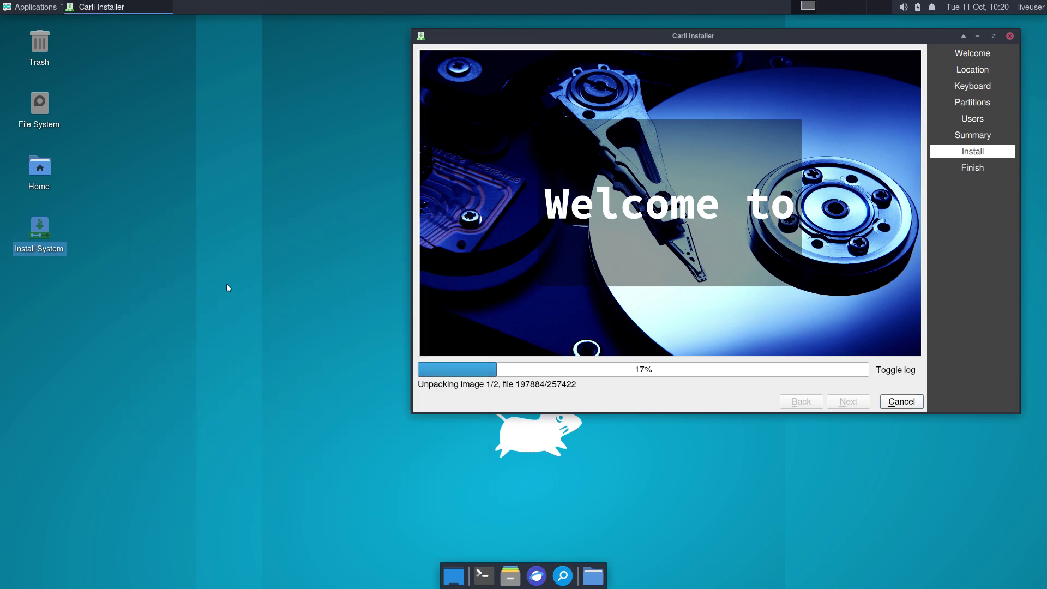
left_click_drag(708, 35, 532, 43)
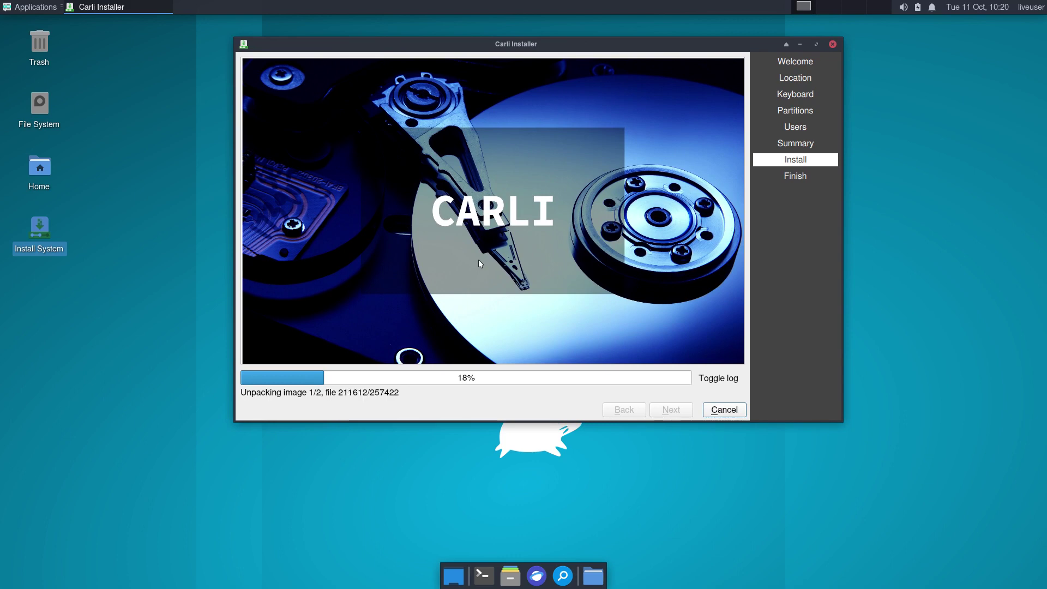
Browse the file system to /etc/skel and read the .bashrc file.
left_click(34, 103)
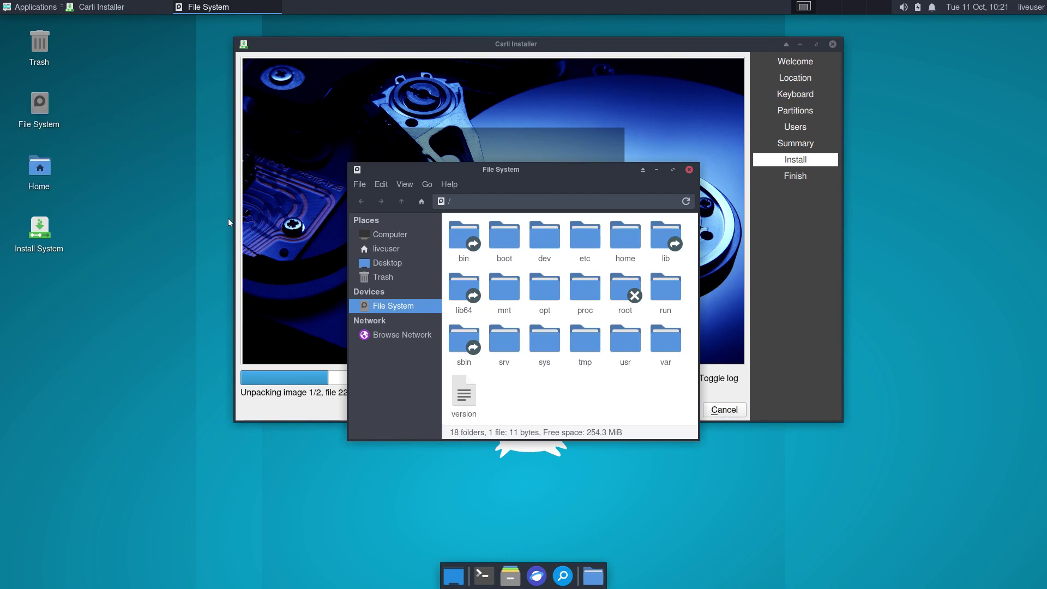
left_click(592, 241)
double_click(592, 242)
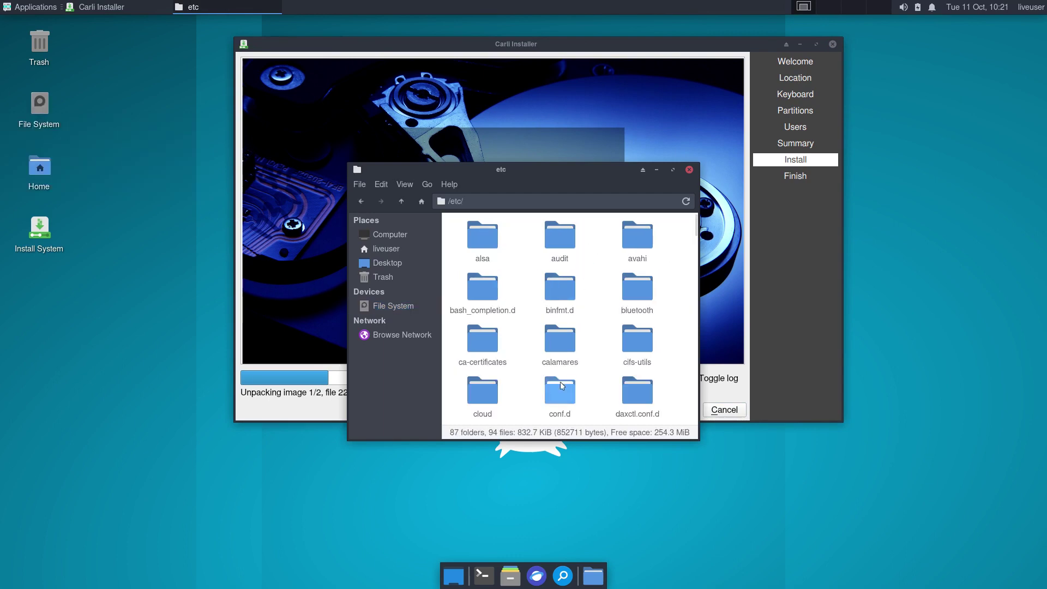
type("skel")
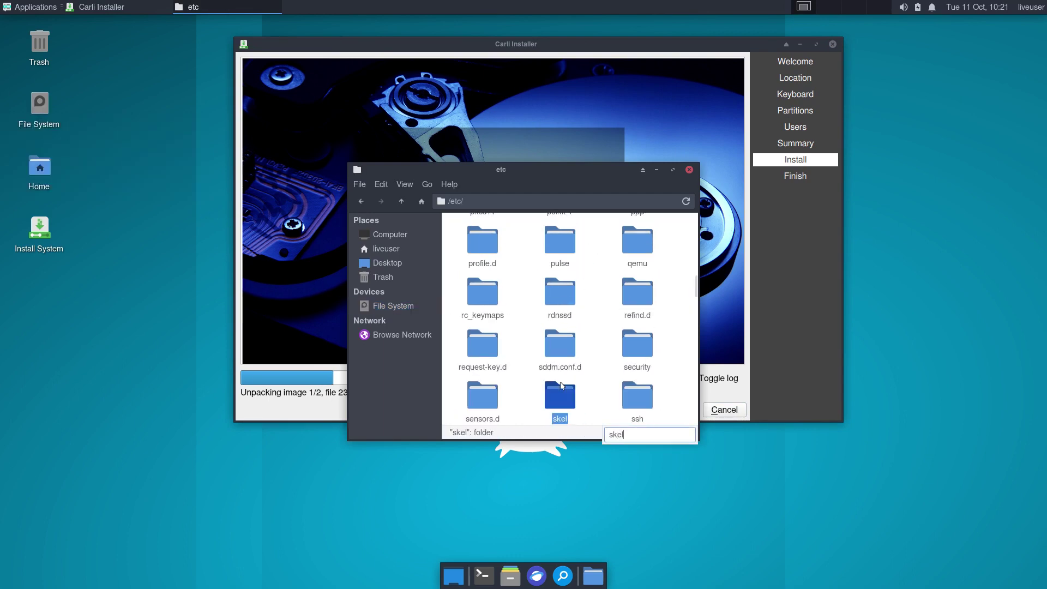
double_click(567, 389)
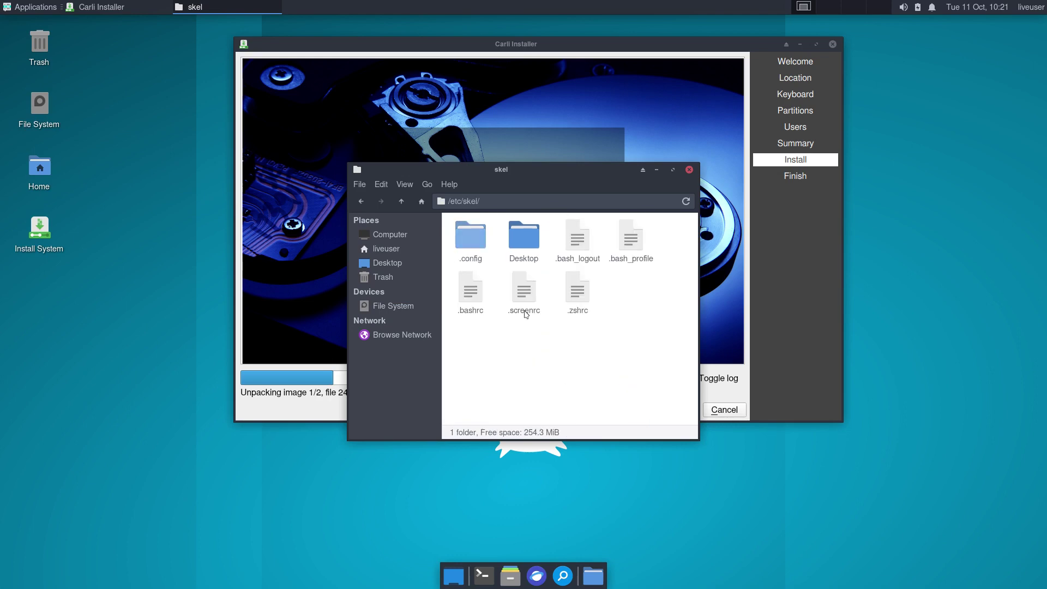
left_click(478, 298)
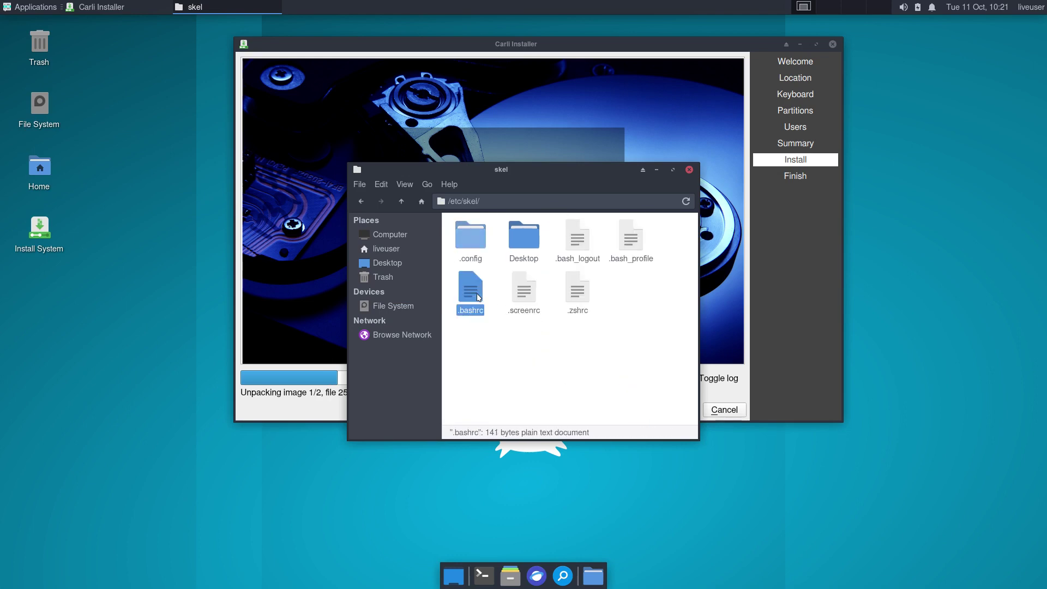
double_click(478, 297)
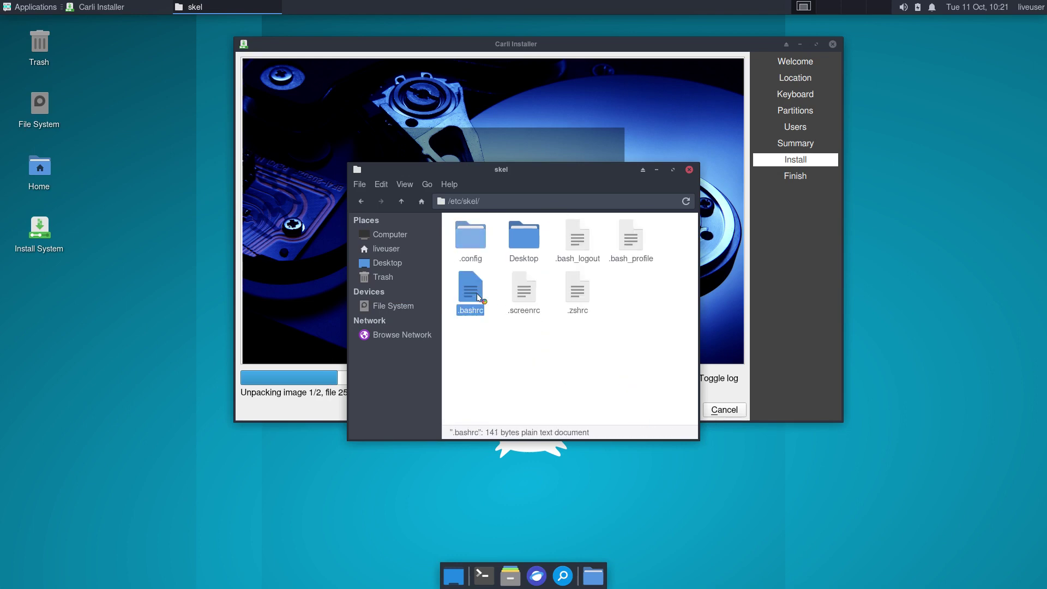
left_click(689, 170)
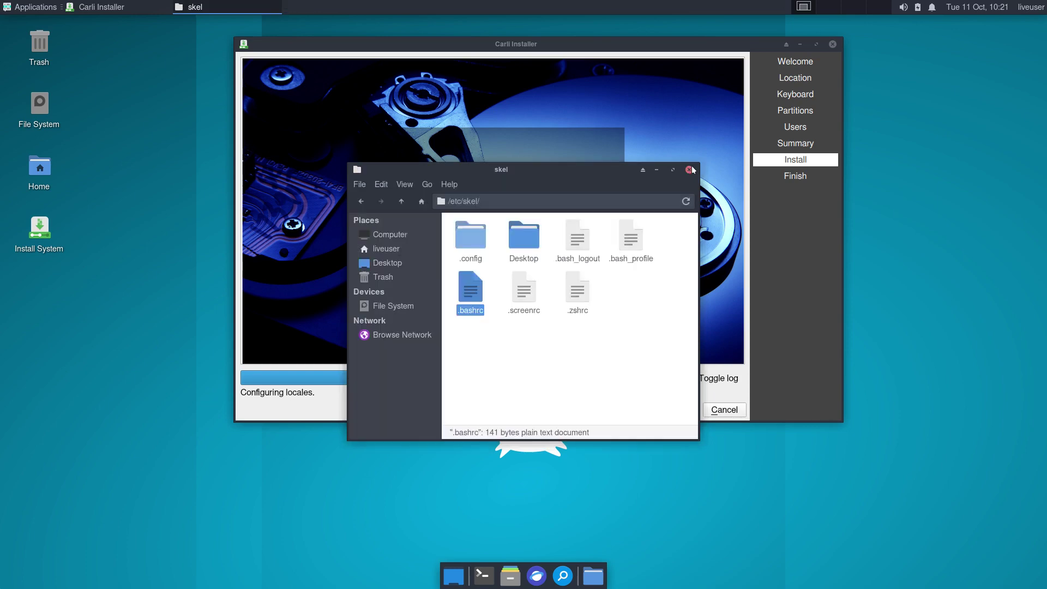
Look through the .config/xfce4 folders (terminal, xfconf) and the Desktop folder inside /etc/skel.
double_click(470, 245)
double_click(470, 245)
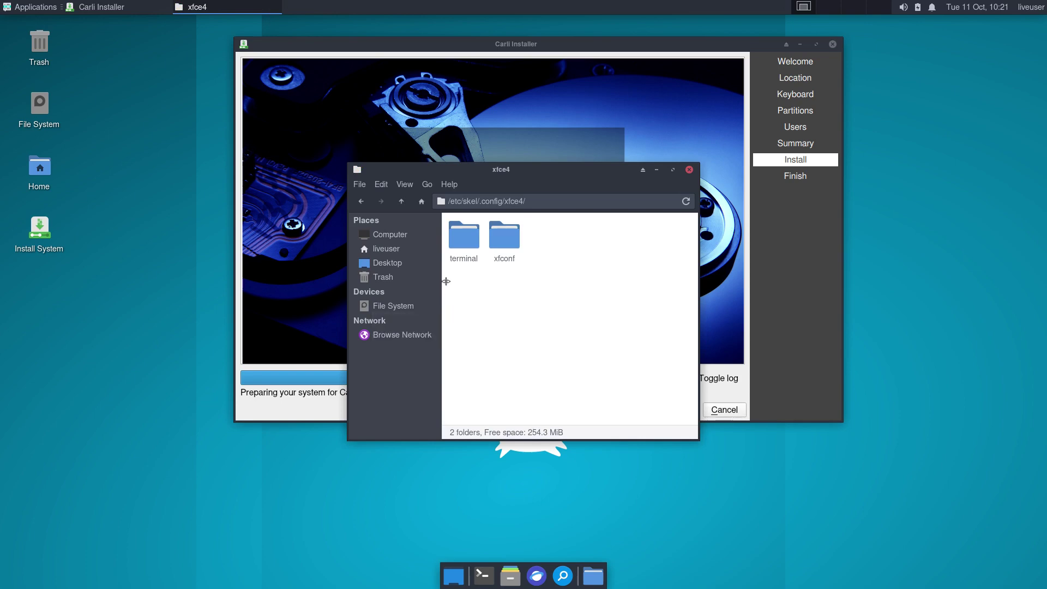
left_click_drag(443, 280, 545, 248)
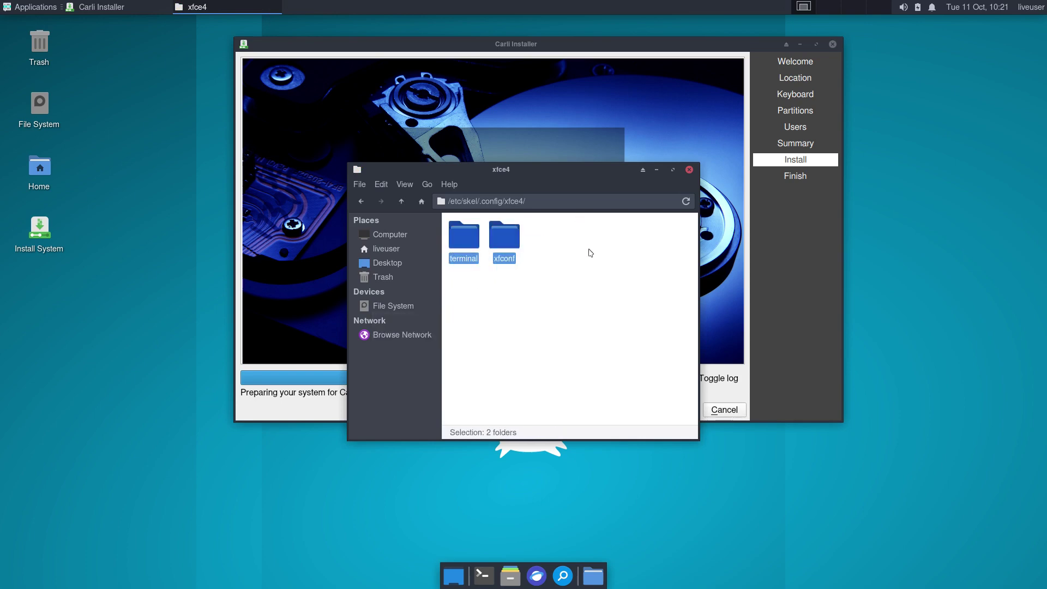
left_click(401, 202)
left_click(401, 202)
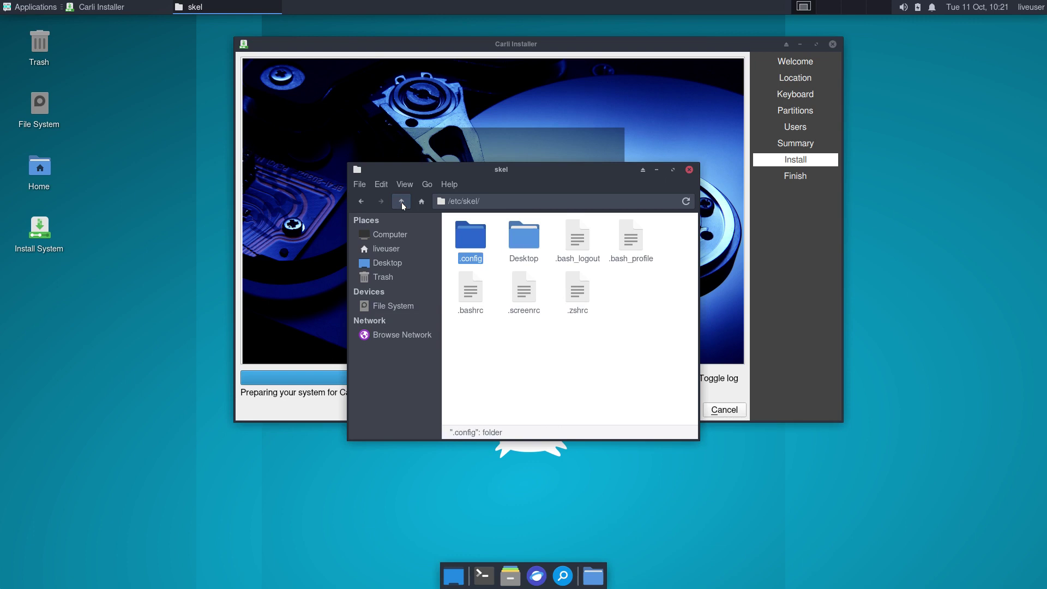
double_click(485, 250)
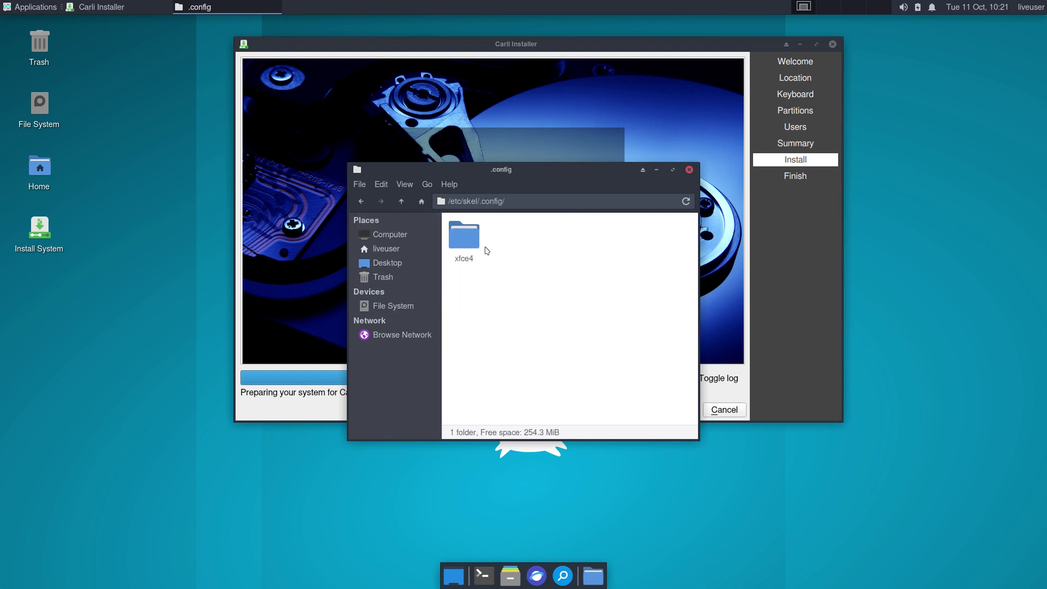
left_click(399, 201)
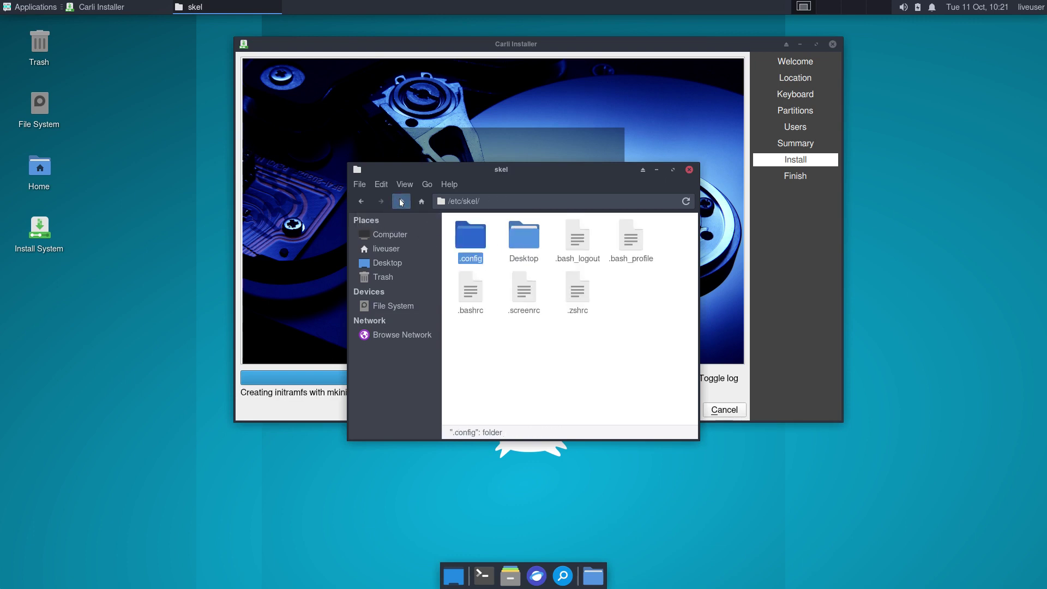
double_click(524, 248)
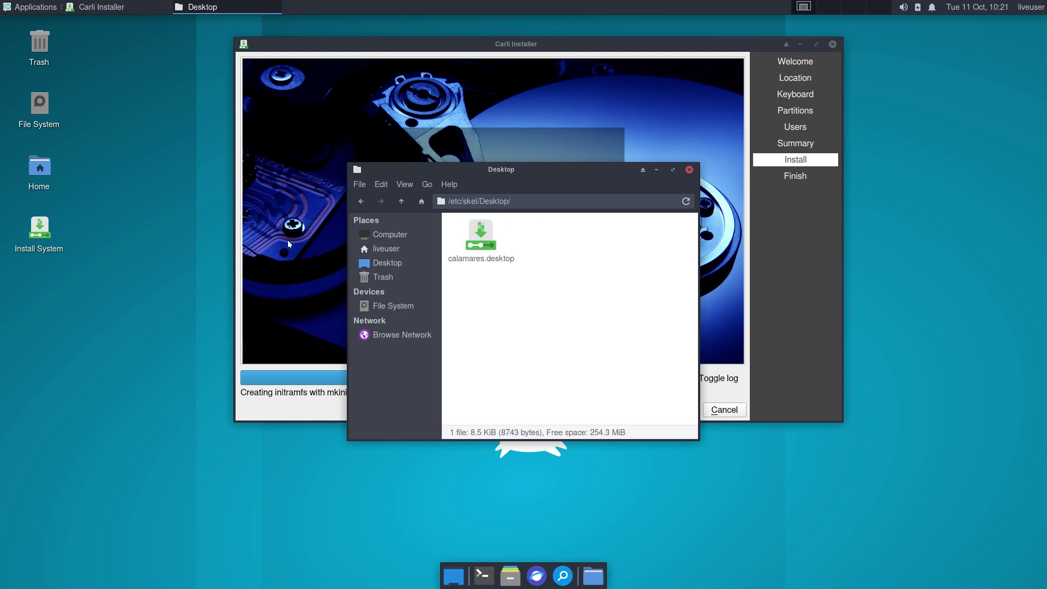
left_click(396, 198)
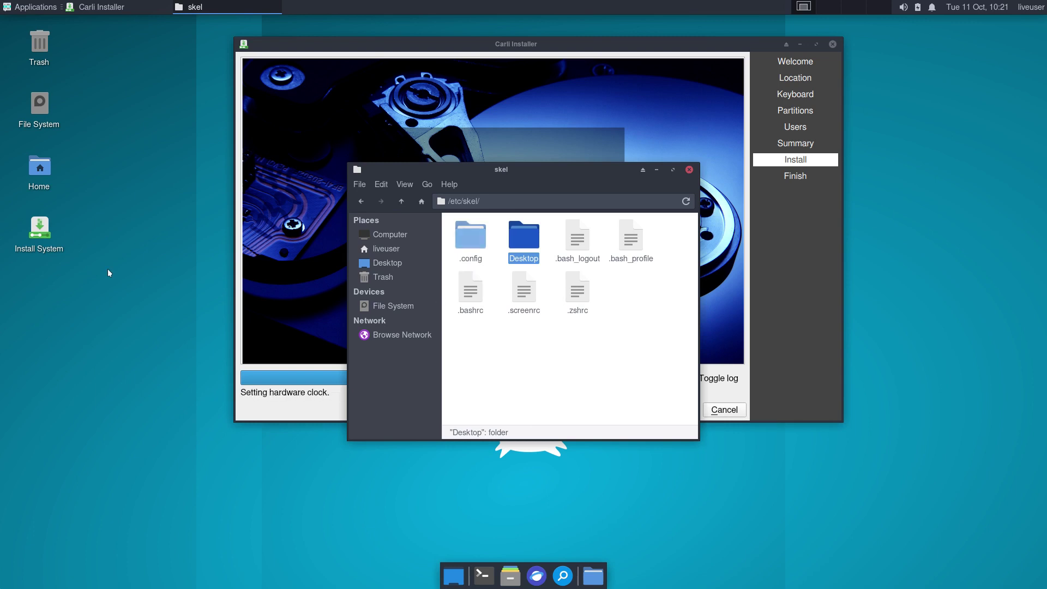
Try opening .zshrc and cancel the encoding prompt without opening it.
left_click(49, 235)
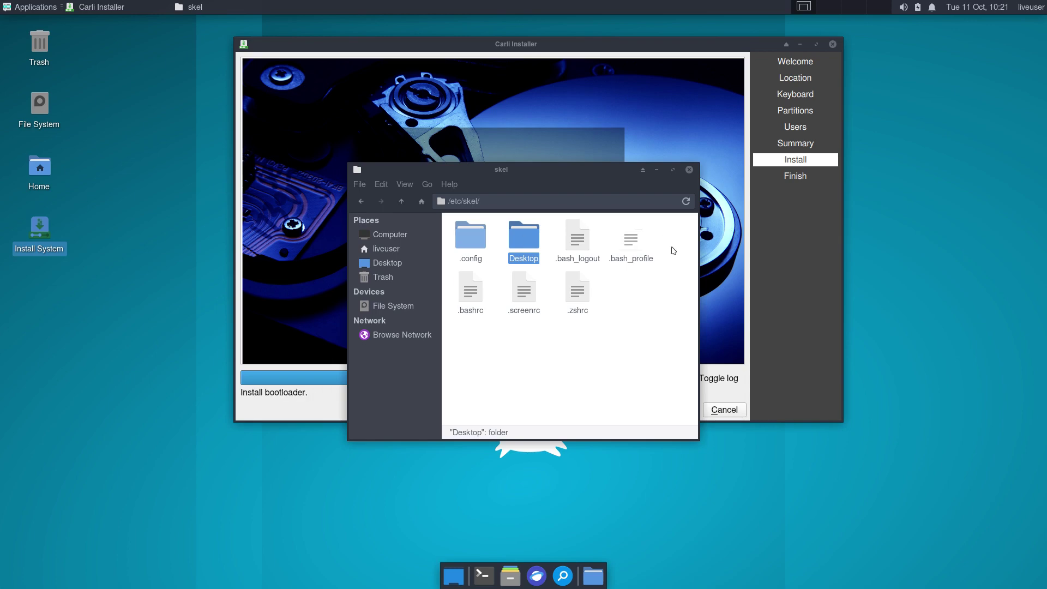
left_click(579, 297)
double_click(579, 297)
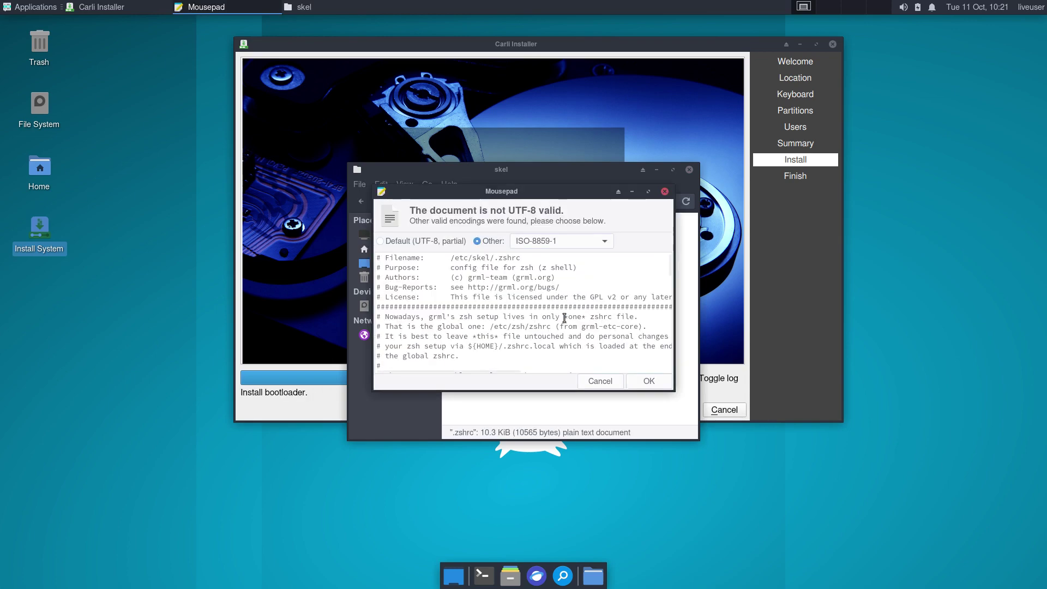
scroll(563, 319, "down", 6)
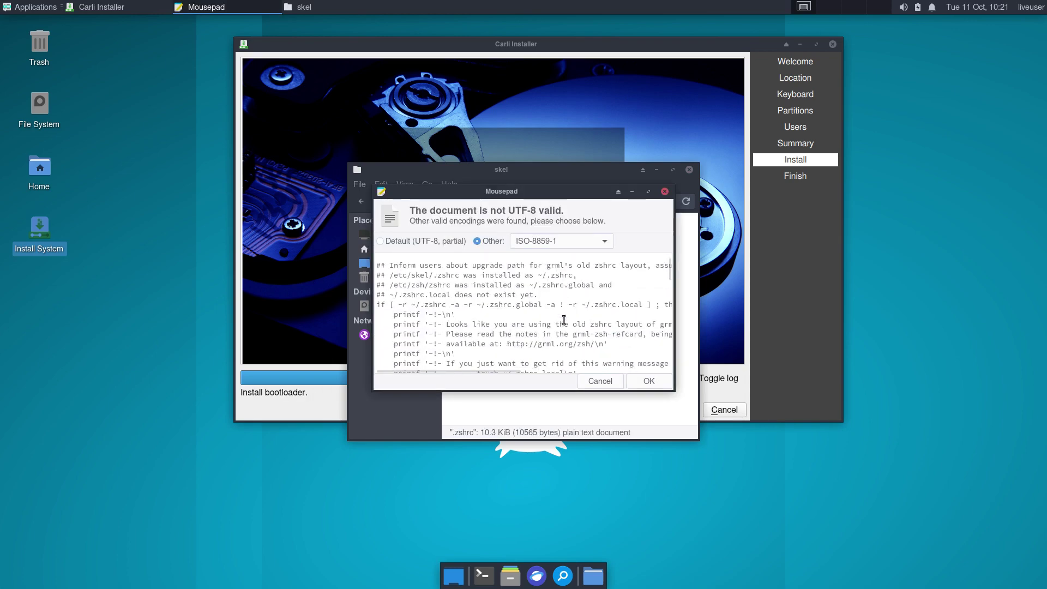
left_click(612, 380)
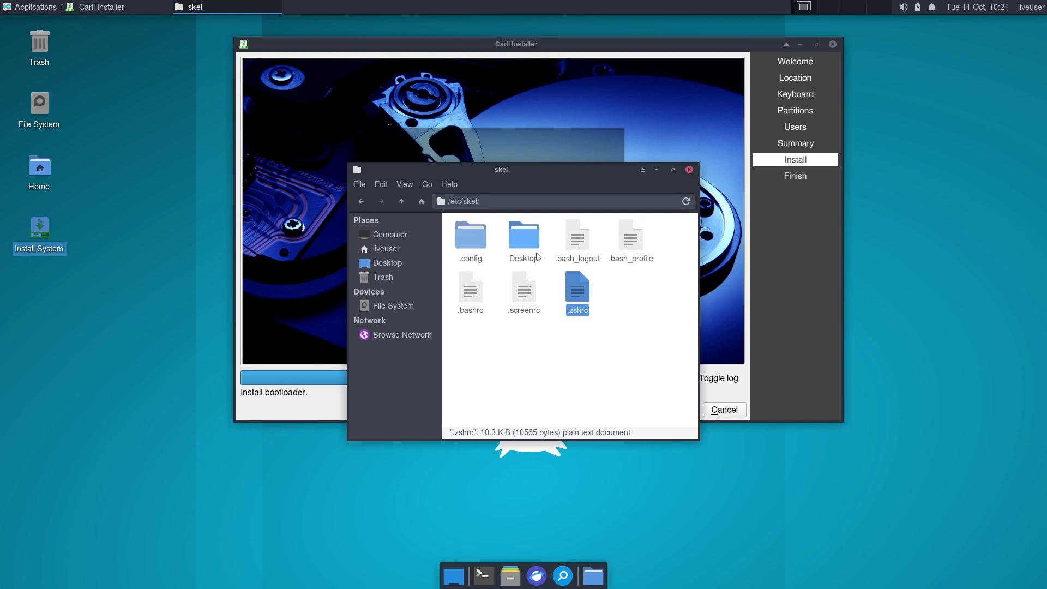
Close the file manager, finish the installer with Restart now ticked, and boot the Carli Linux entry.
left_click(689, 170)
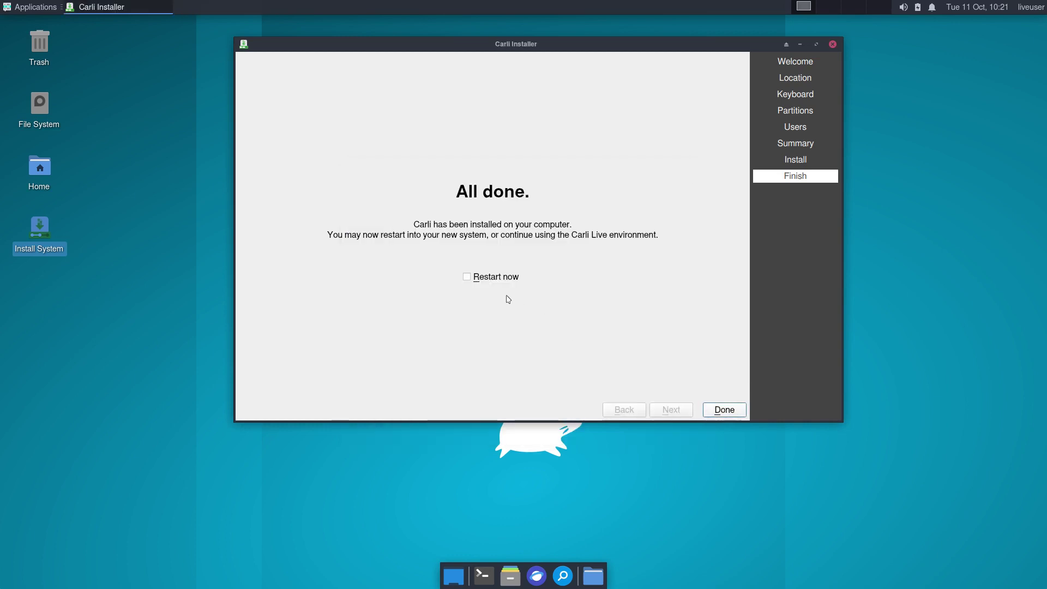
left_click(491, 277)
left_click(737, 415)
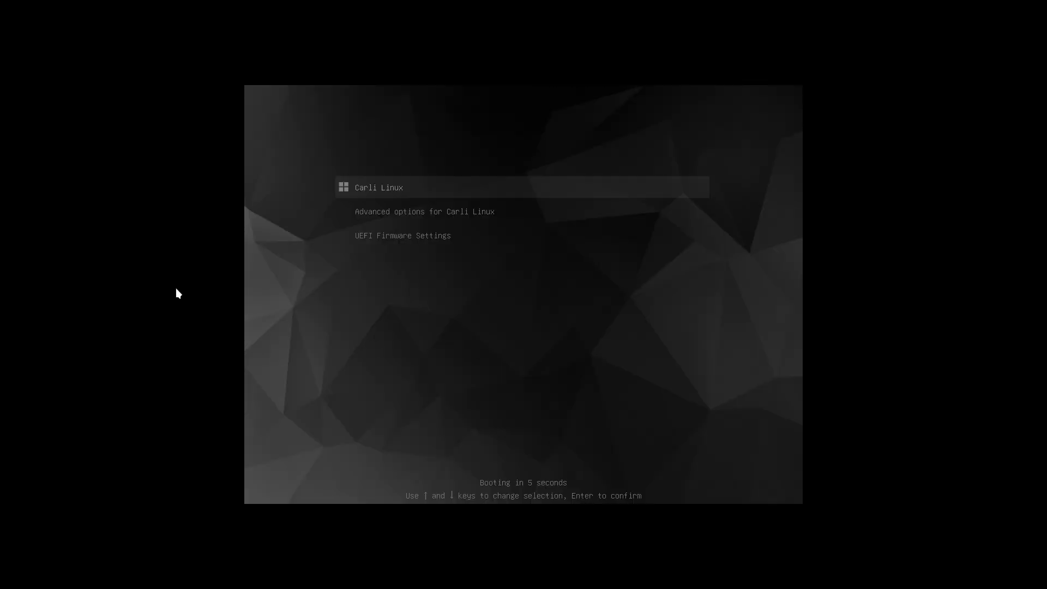
key("Return")
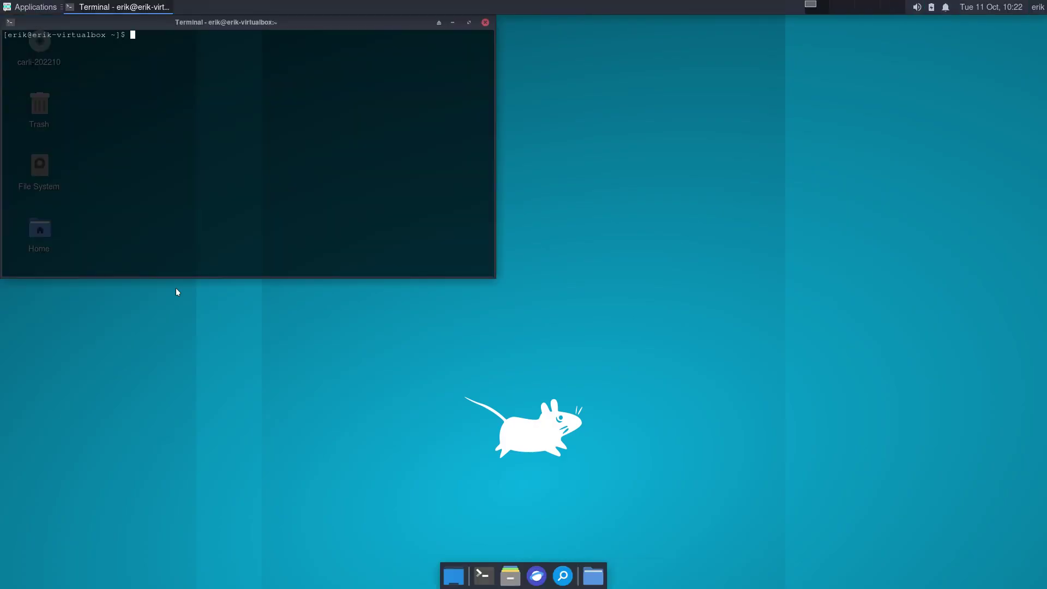
Center the terminal window and close the extra terminal that opened.
left_click_drag(316, 23, 605, 167)
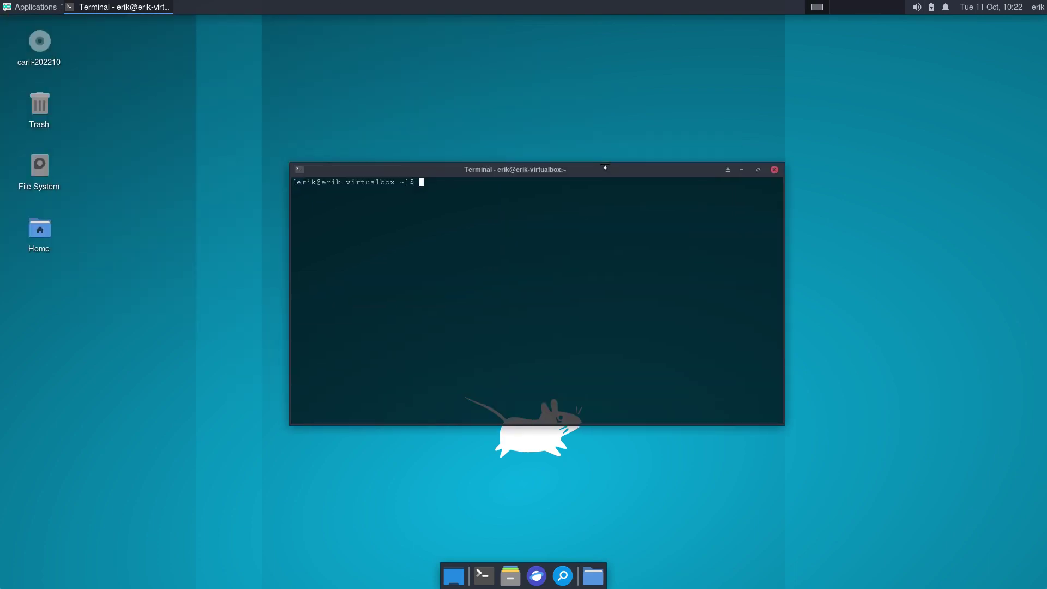
key("ctrl+alt+t")
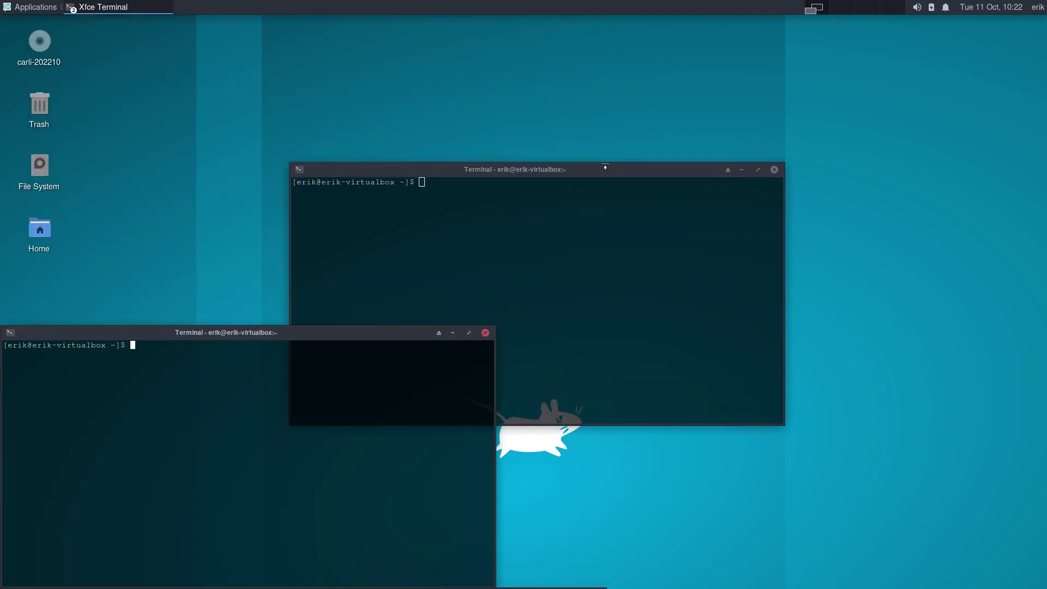
left_click(485, 332)
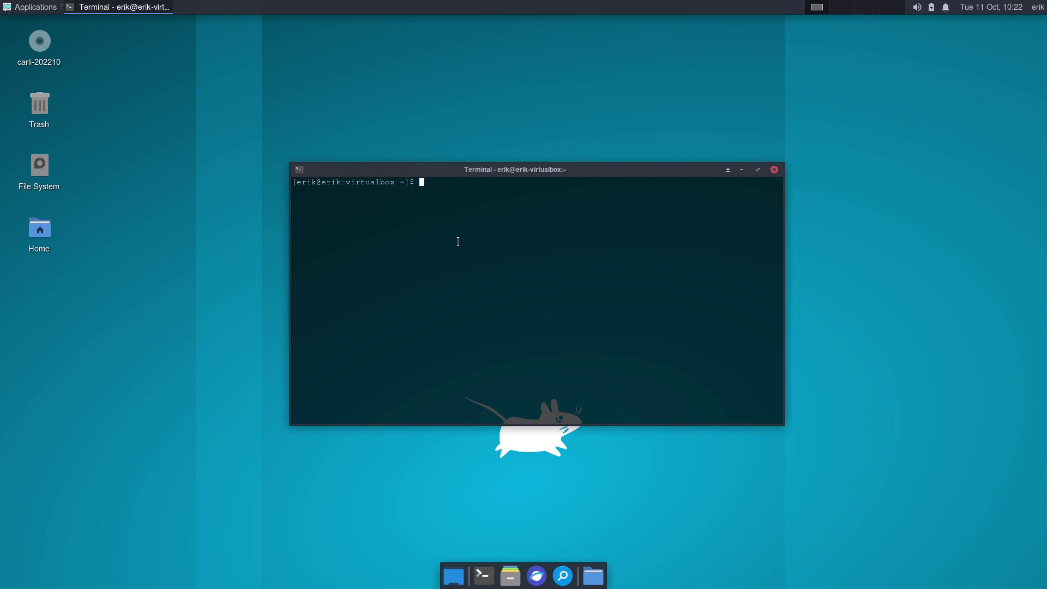
Run neofetch, then tab-complete 'sudo pacman -R carli-' to list the four carli packages.
type("neofetch")
key("Return")
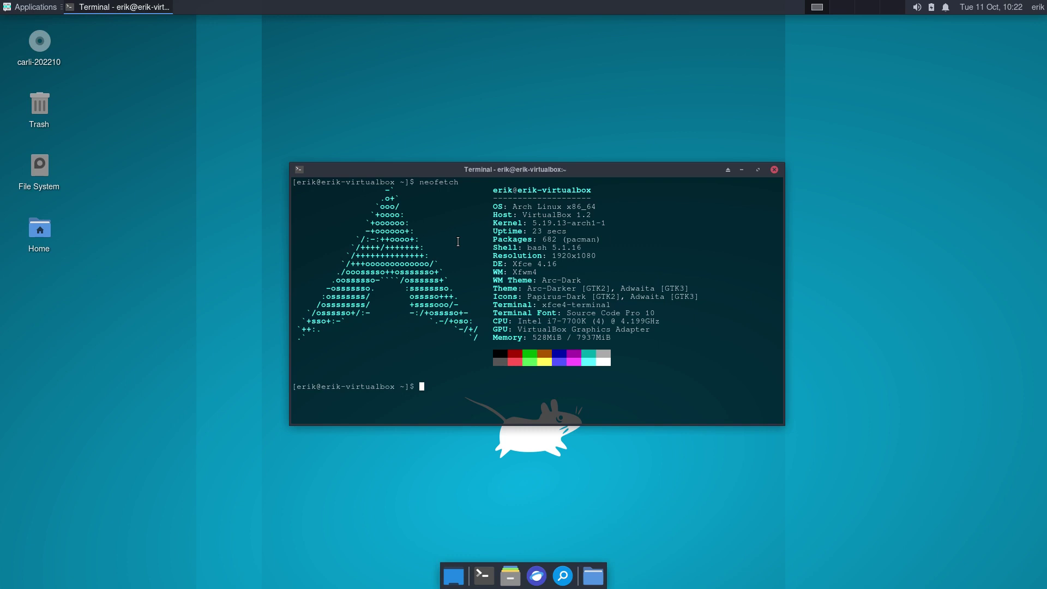
type("sudo pacman -R carli-")
key("Tab")
key("Tab")
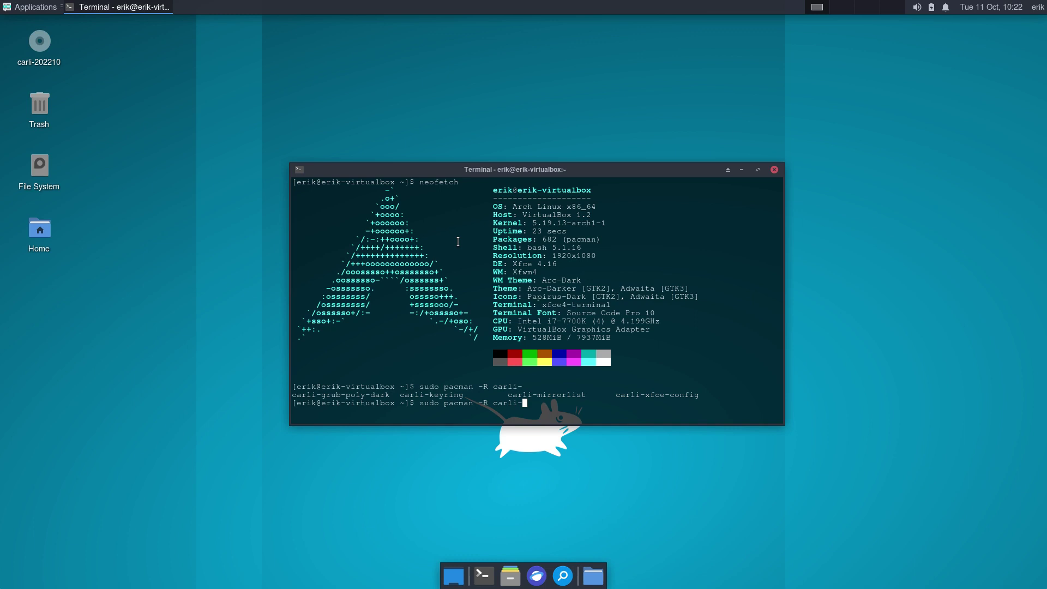
Cancel the pending remove and run 'sudo pacman -Syyu', accepting the glibc 2.36-6 upgrade.
key("ctrl+c")
type("update")
key("Return")
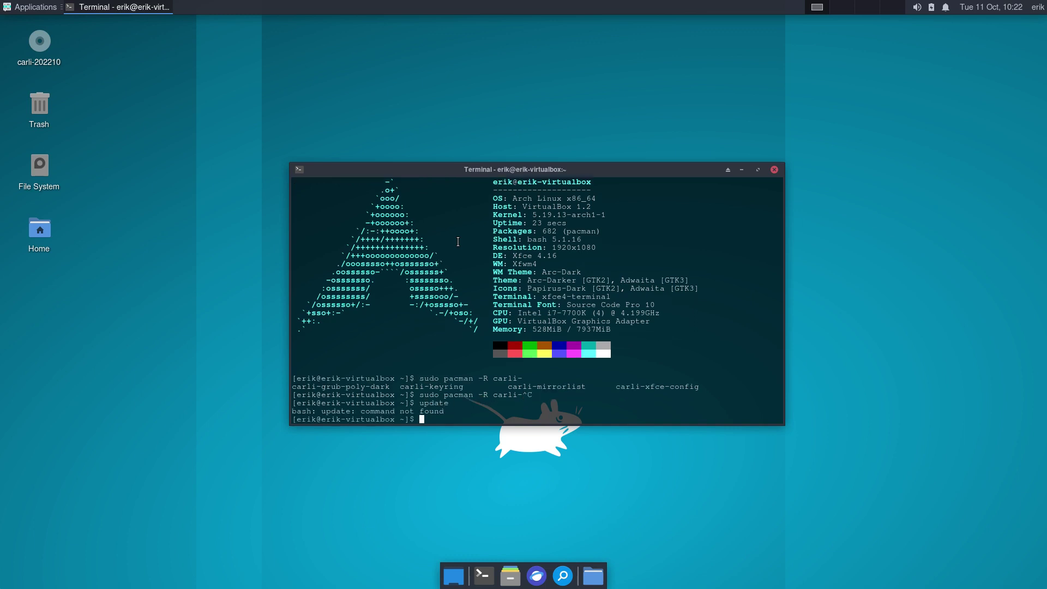
type("sudo pacman -Syyu")
key("Return")
key("Return")
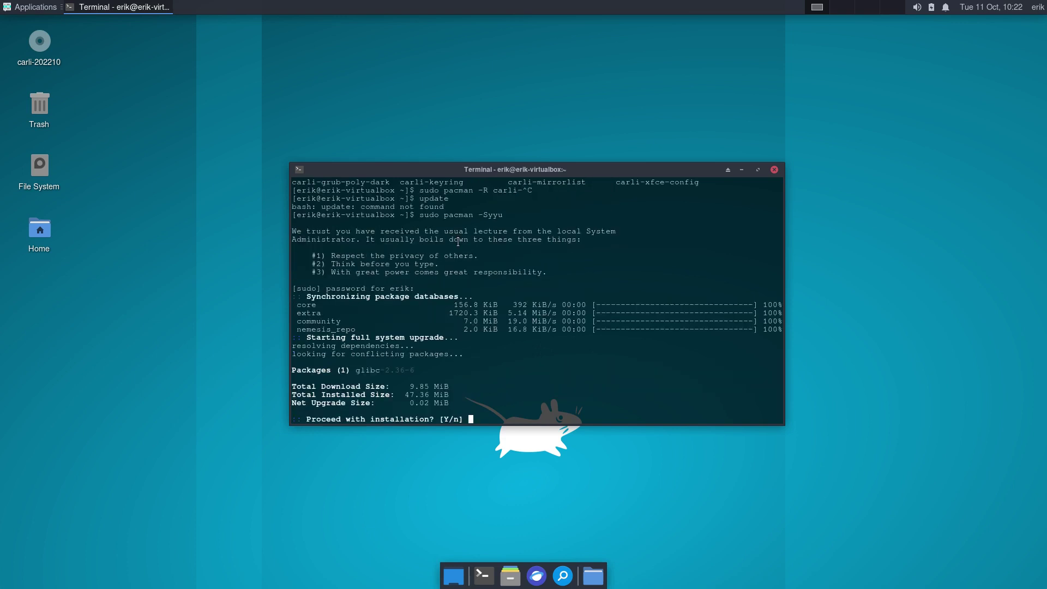
key("Return")
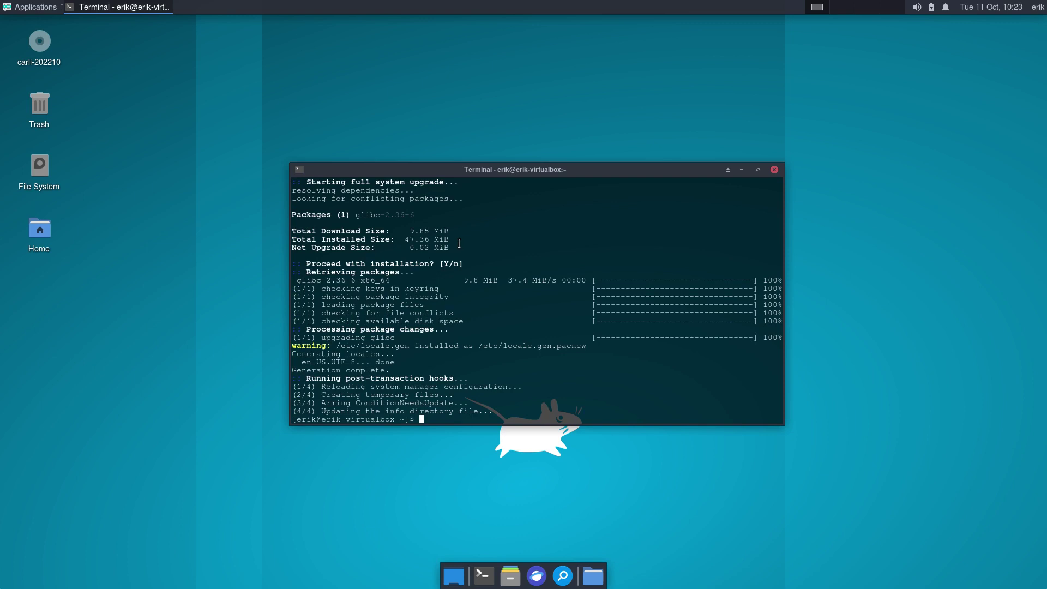
Select the upgraded glibc-2.36-6 package name in the terminal output.
left_click_drag(417, 214, 354, 212)
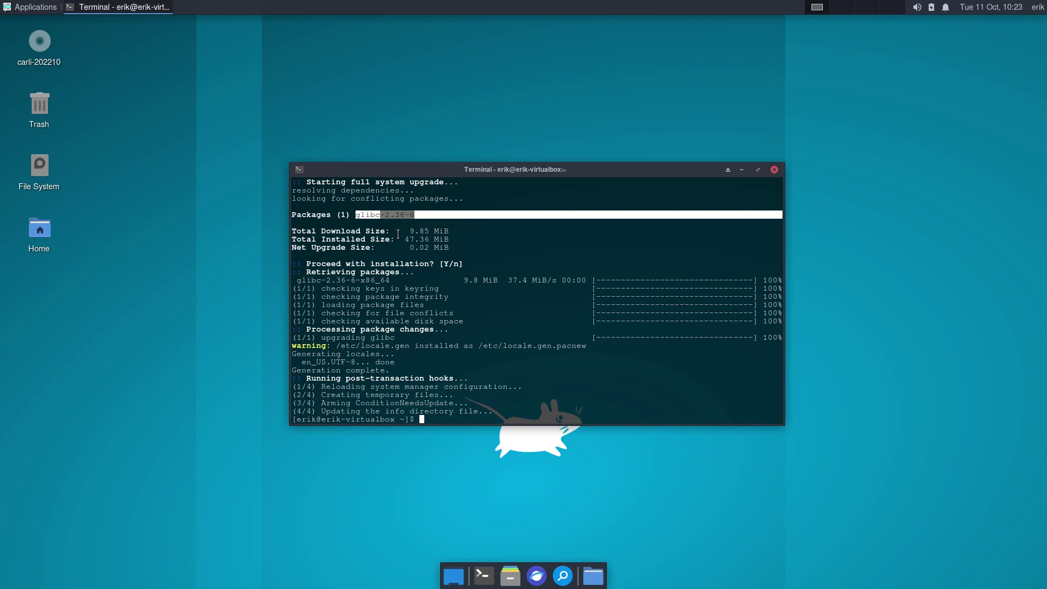
left_click(417, 214)
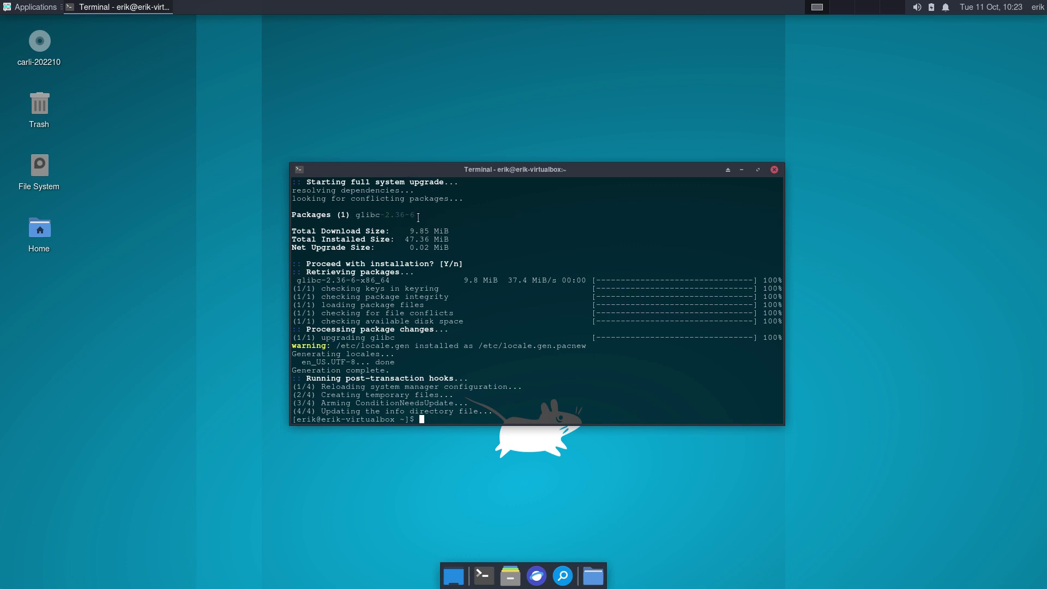
left_click_drag(417, 214, 355, 213)
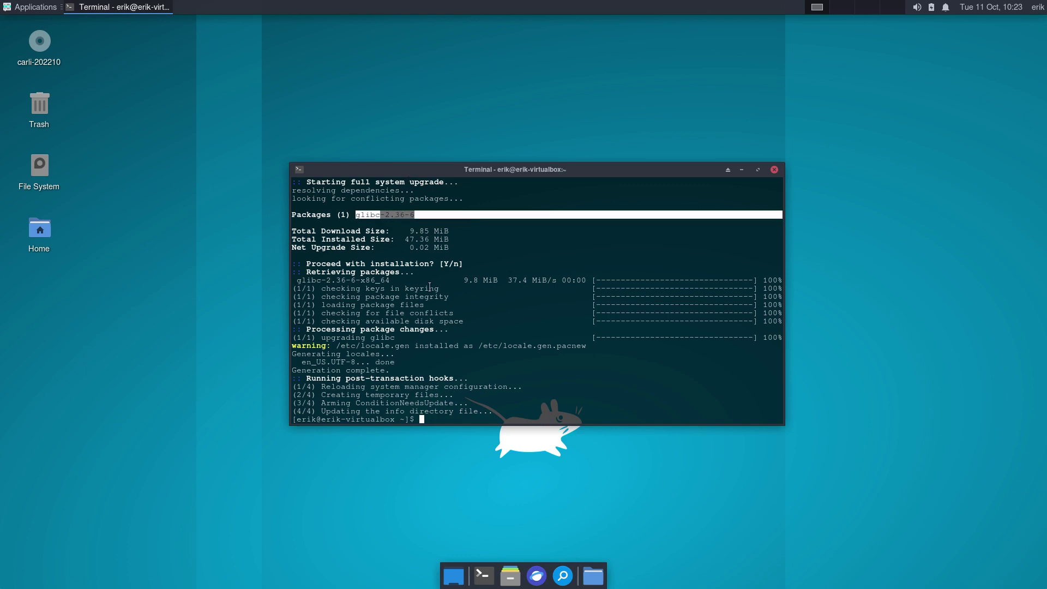
left_click(774, 170)
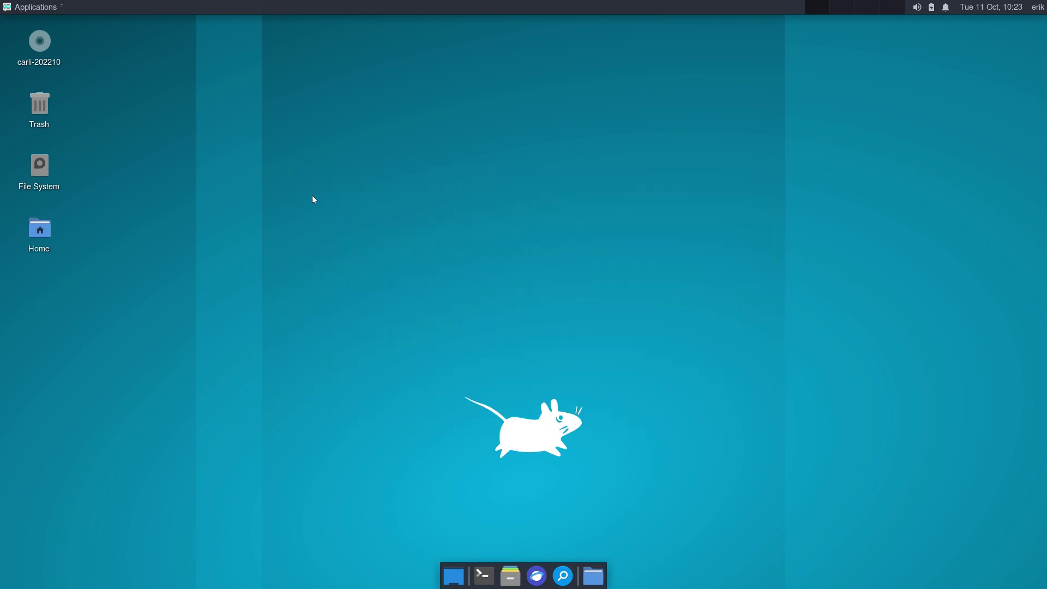
double_click(39, 169)
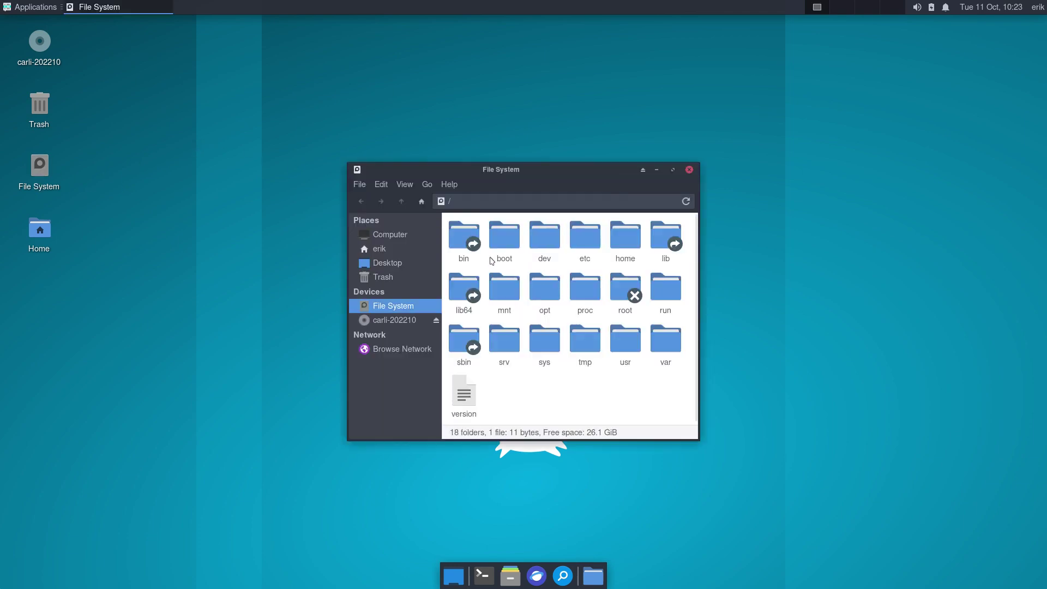
double_click(578, 234)
type("pac")
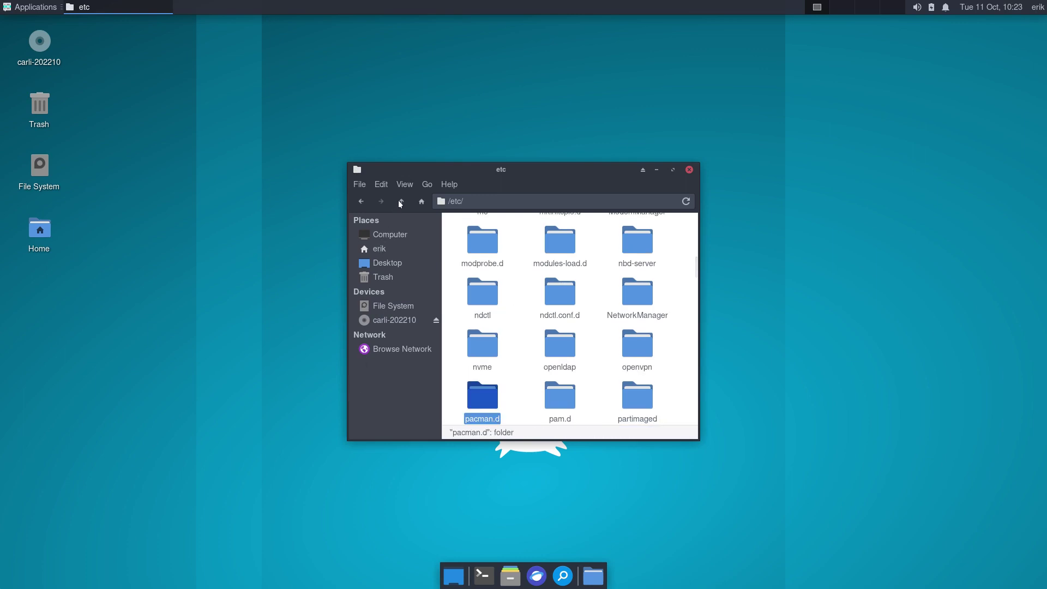
type("syste")
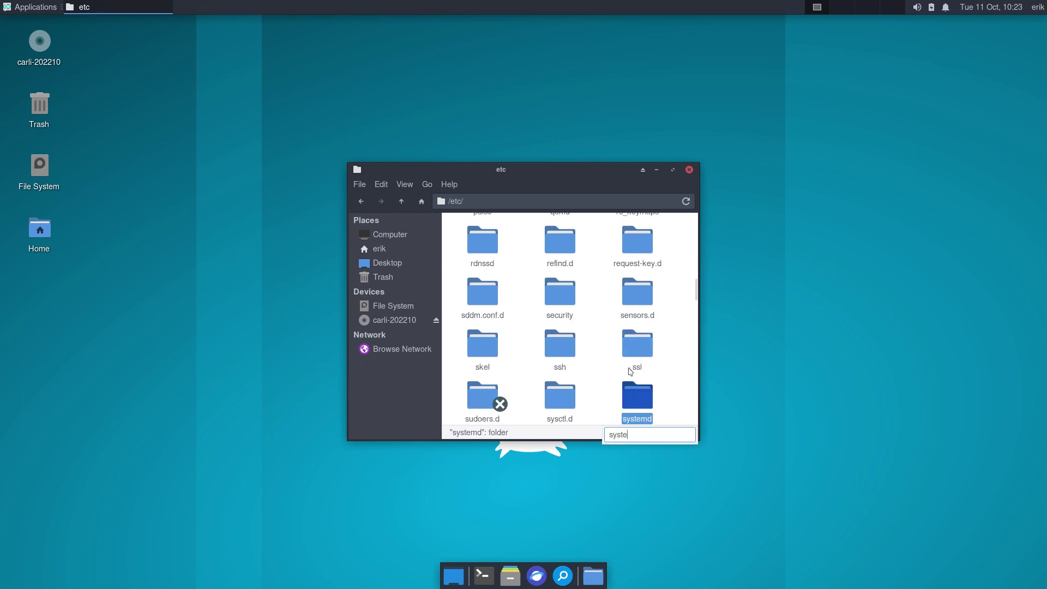
double_click(636, 396)
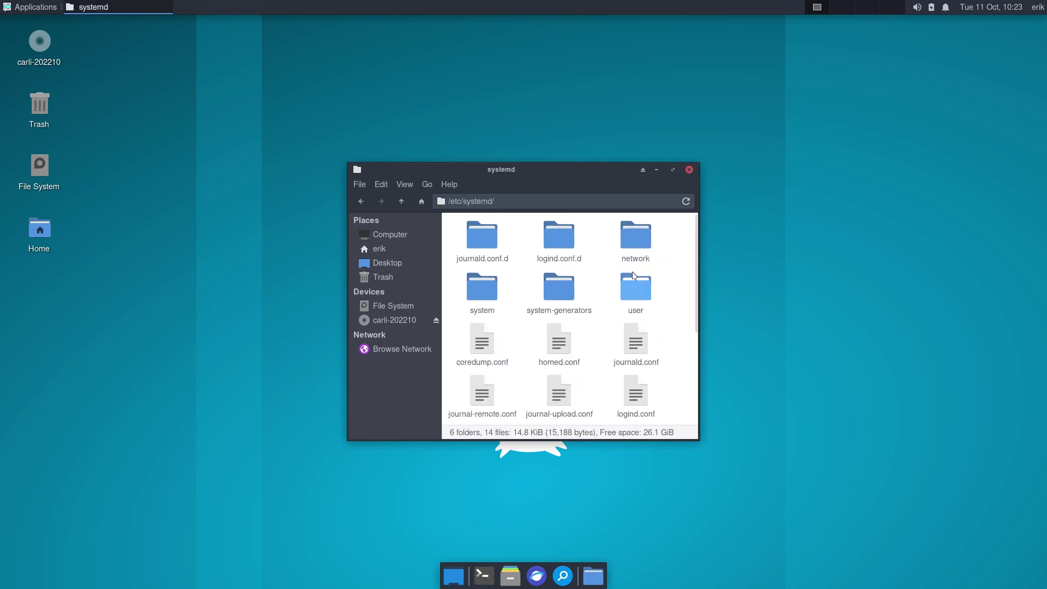
left_click(493, 289)
left_click(672, 169)
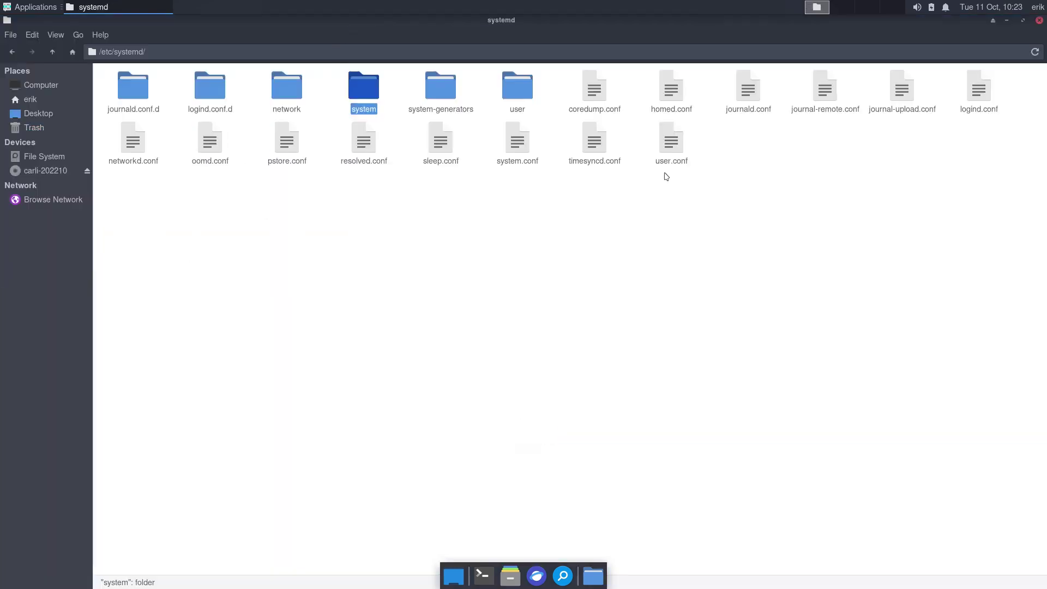
double_click(359, 107)
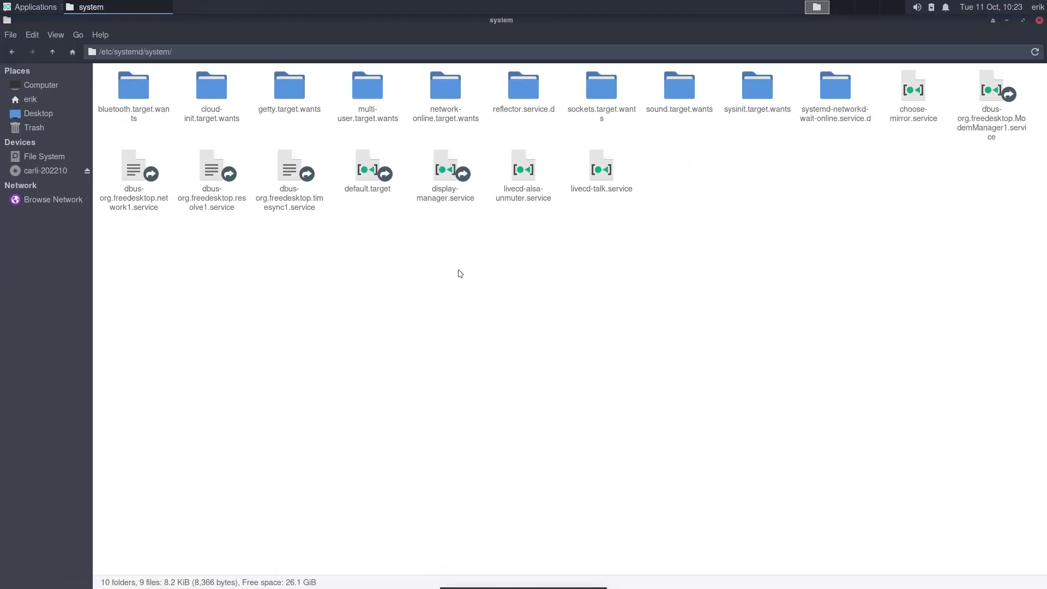
left_click(590, 186)
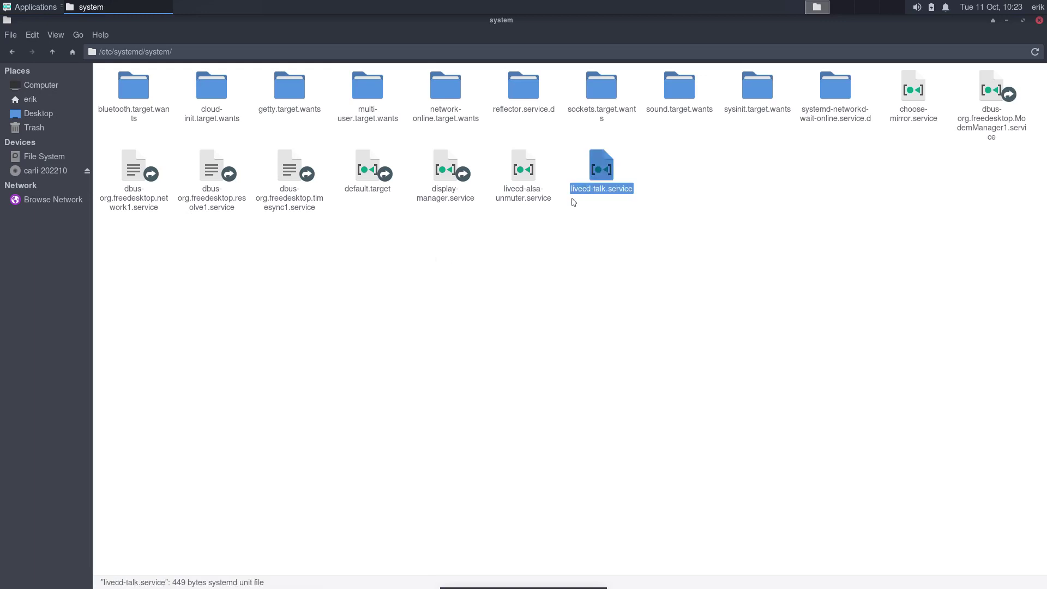
left_click(535, 201)
left_click(460, 202)
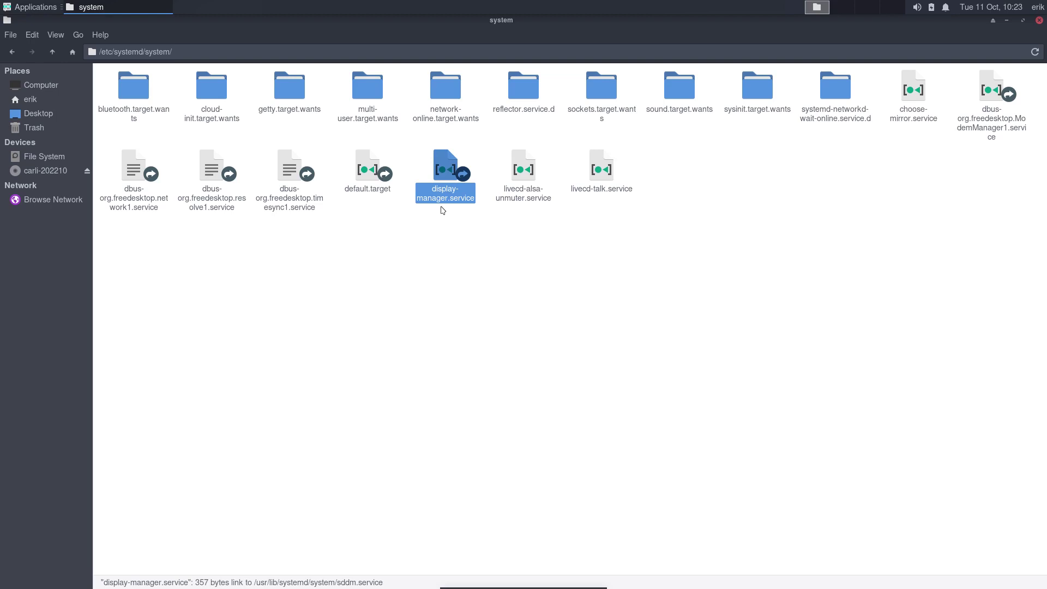
double_click(370, 93)
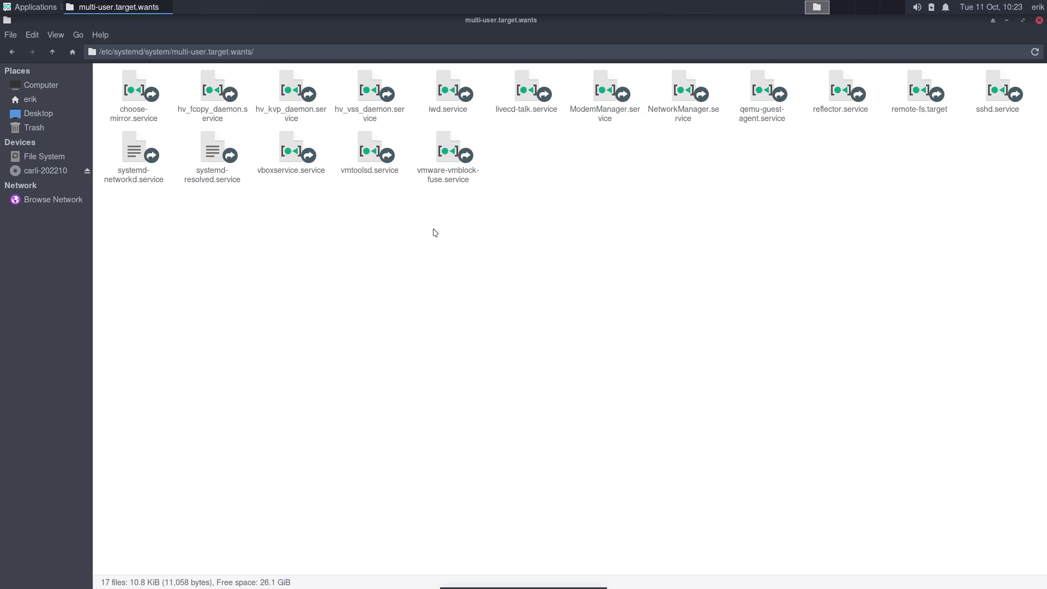
Close the file manager and run 'sudo pacman -Syyu' in a new terminal, fixing the mistyped option.
left_click(1039, 21)
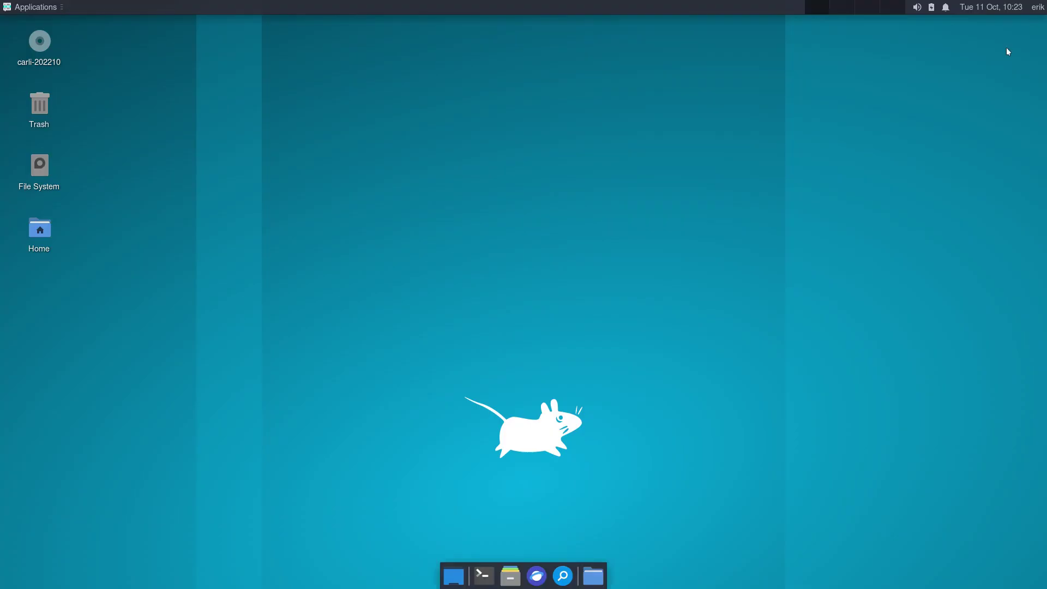
left_click(484, 575)
type("sudo p")
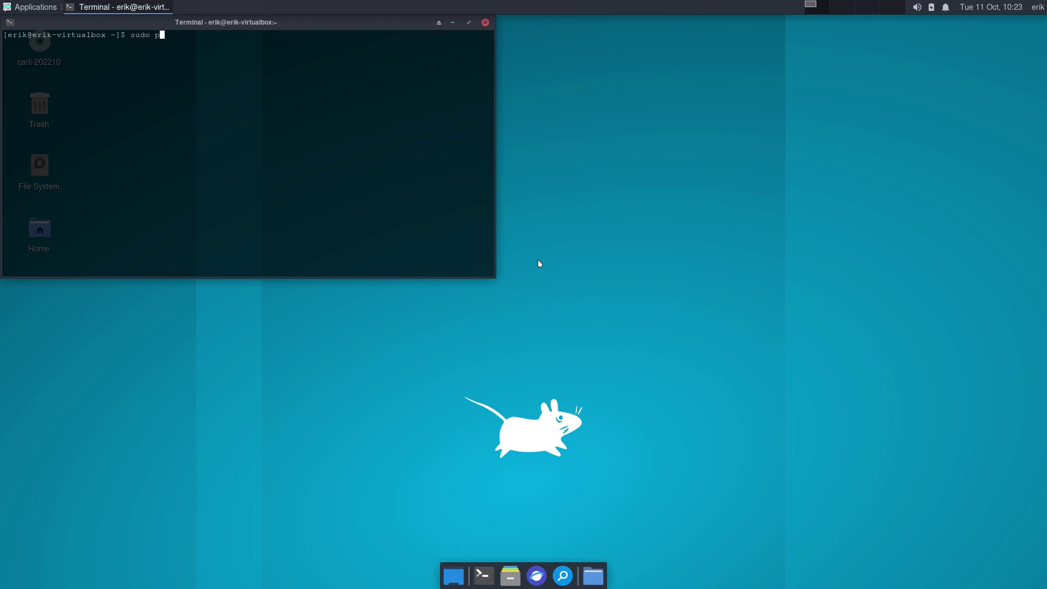
type("acman -Ssyu")
key("Left")
key("Left")
key("Left")
key("Delete")
type("y")
key("Return")
key("Return")
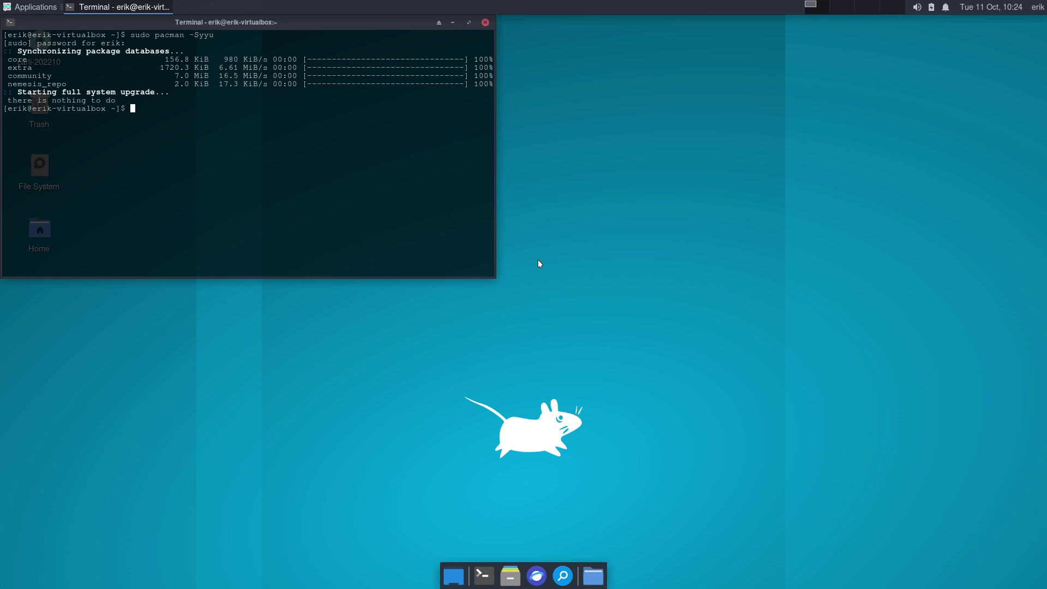
Try paru, run yay, abort its yay-bin upgrade with Ctrl+C, and close the terminal.
type("paru")
key("Return")
type("y")
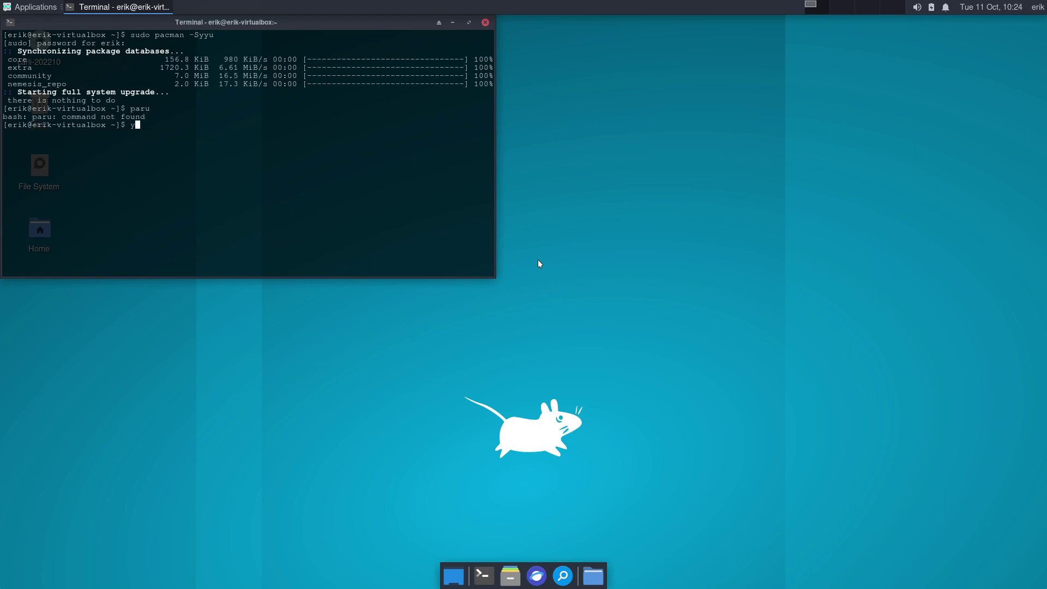
type("ay")
key("Return")
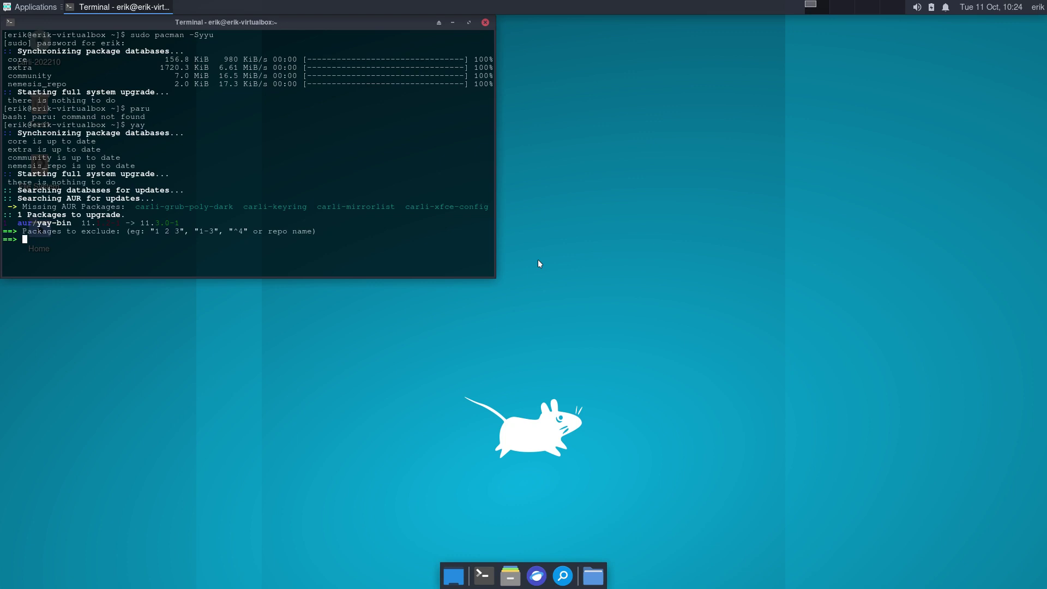
key("Return")
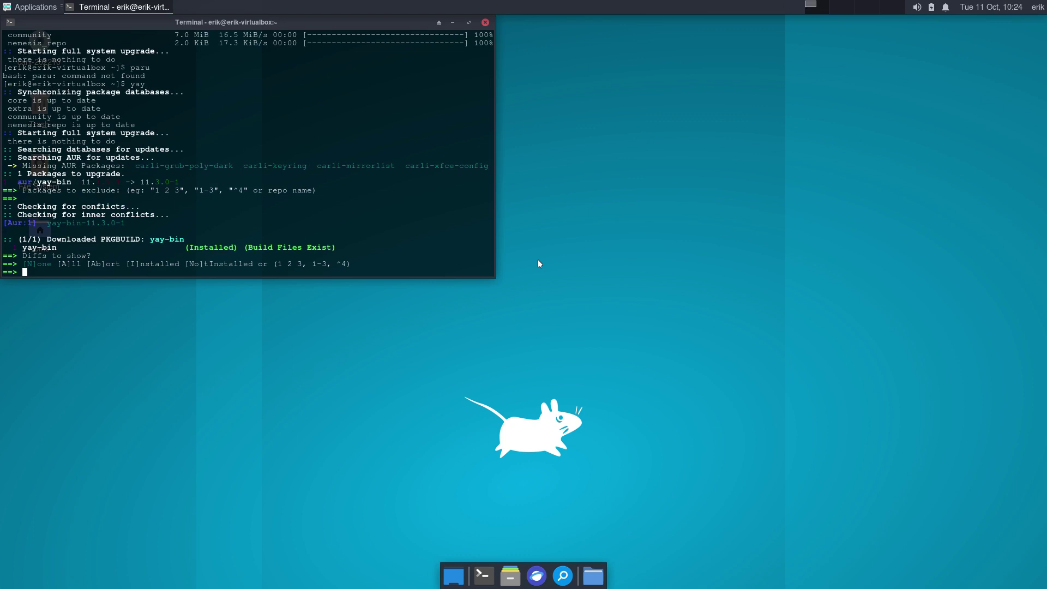
key("ctrl+c")
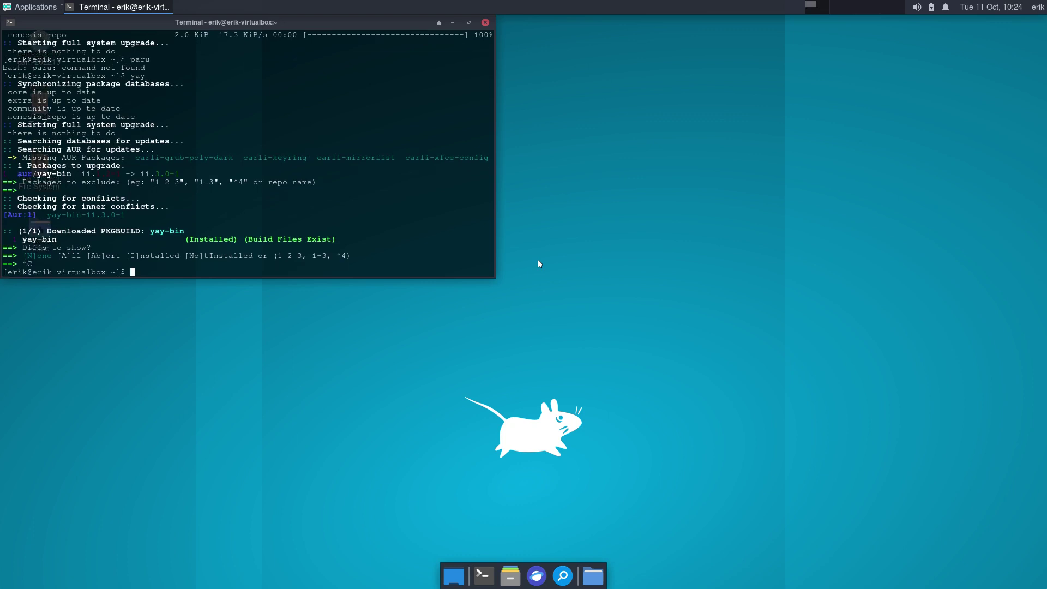
left_click(484, 23)
left_click(1039, 8)
Shut down the Carli11 VM and quit the VirtualBox Manager with Ctrl+Q.
left_click(1019, 71)
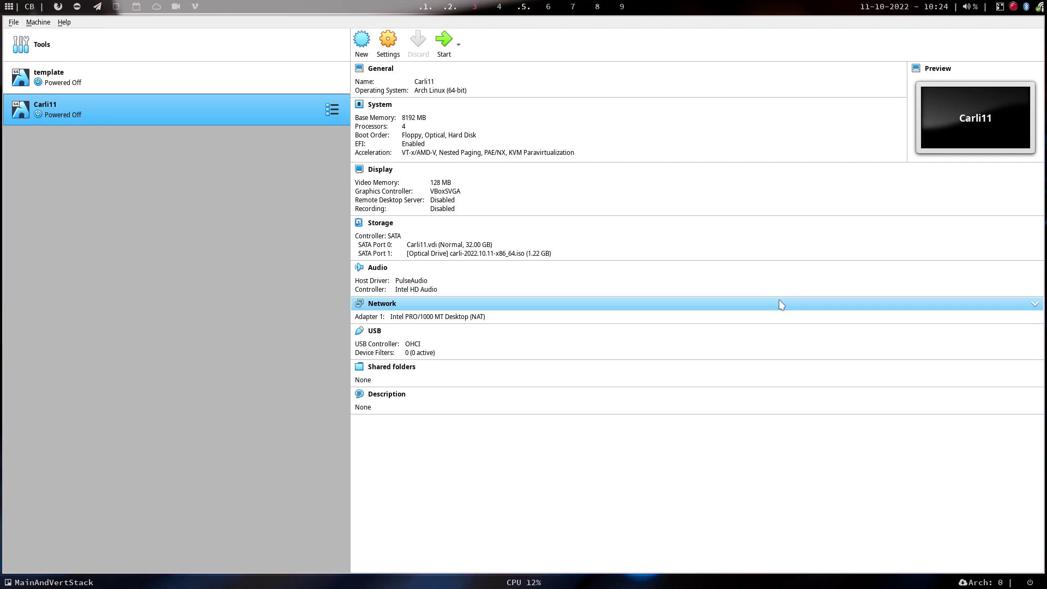
key("ctrl+q")
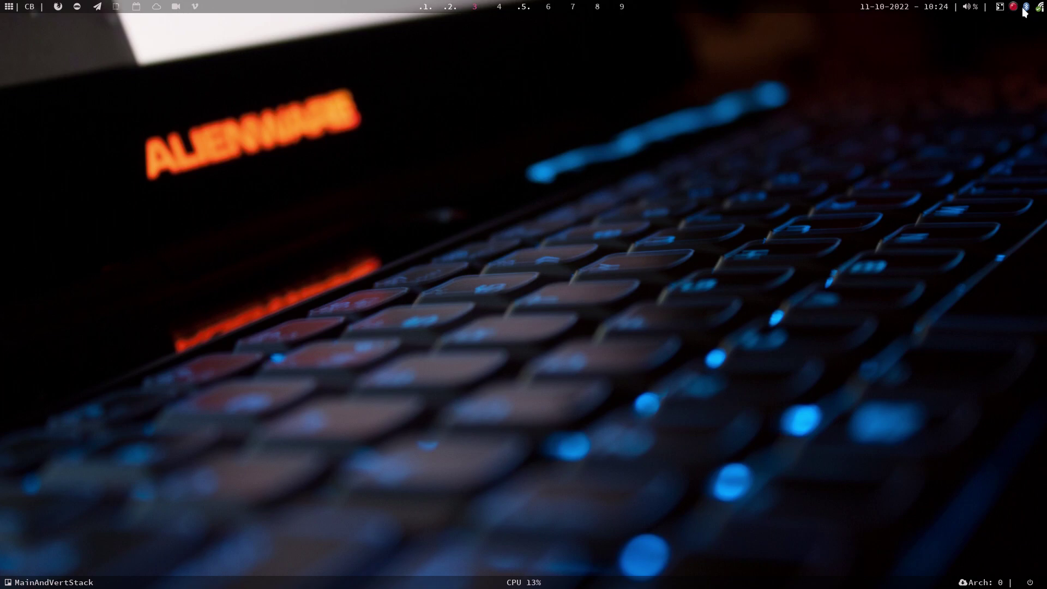